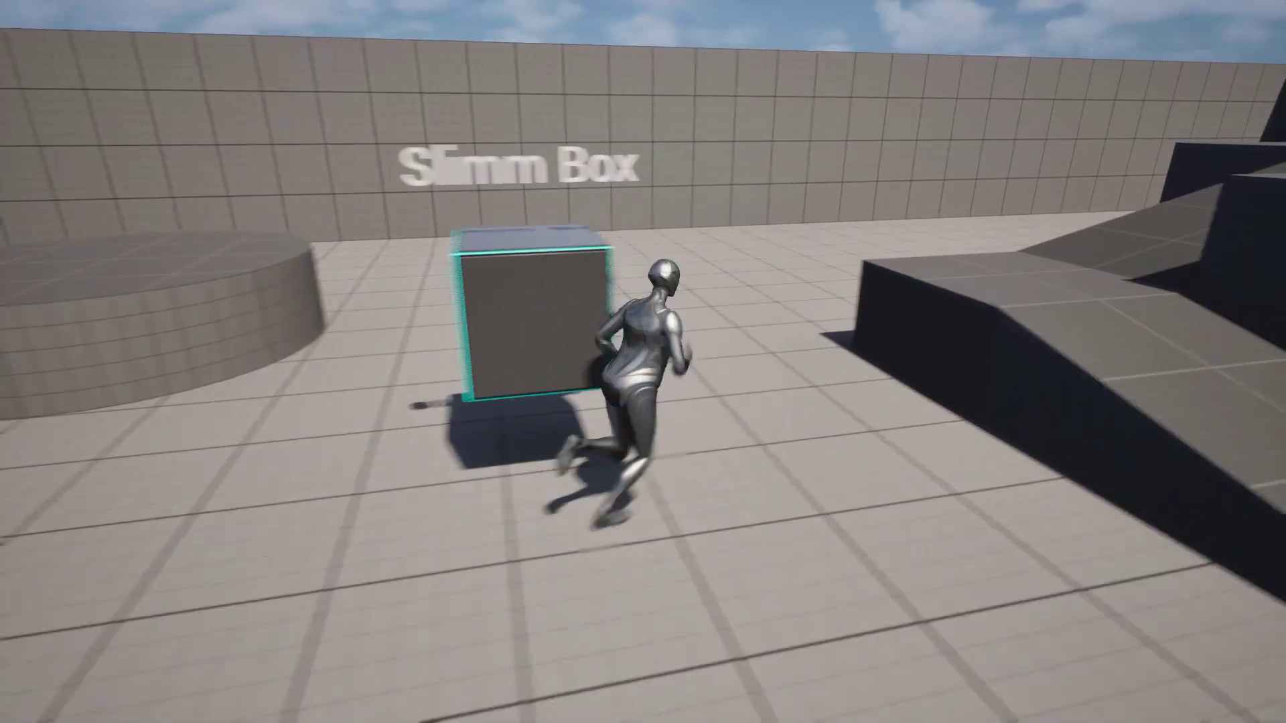
# - Run the character around the Slimm Box and Fat Box in the play preview, and end the preview
pyautogui.press('s')
pyautogui.press('a')
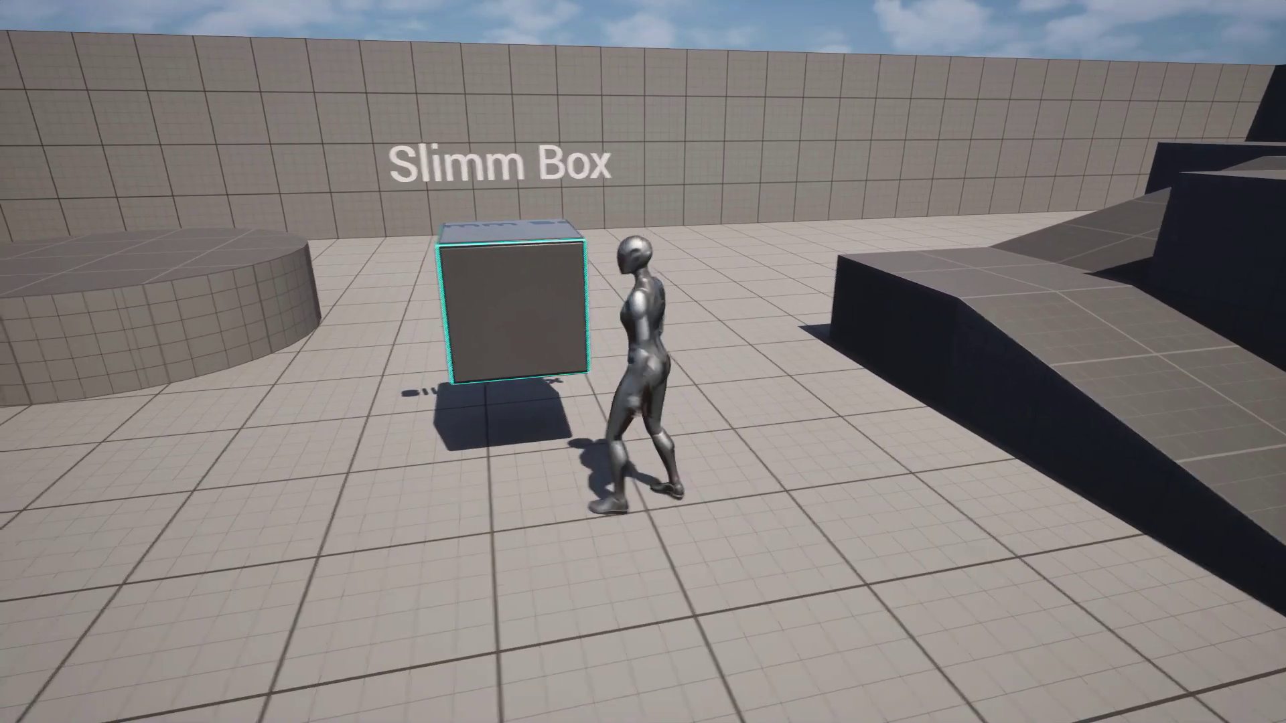
pyautogui.press('s')
pyautogui.press('a')
pyautogui.press('w')
pyautogui.press('d')
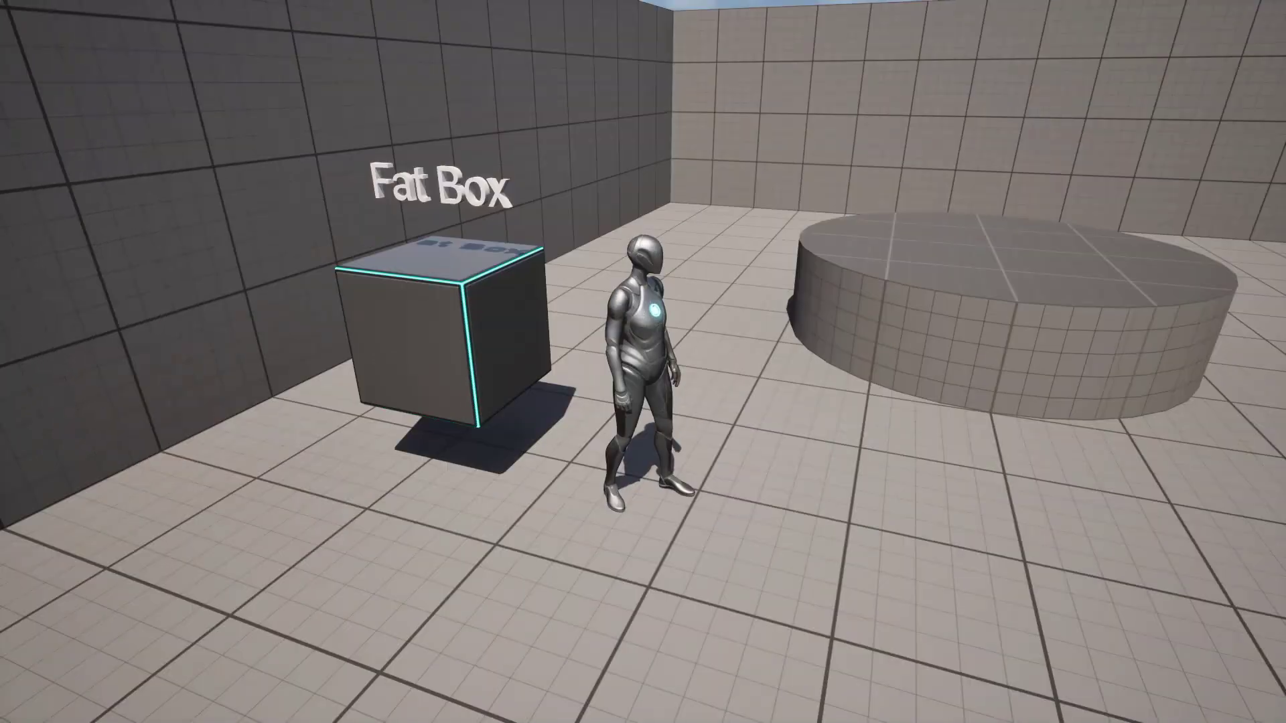
pyautogui.press('d')
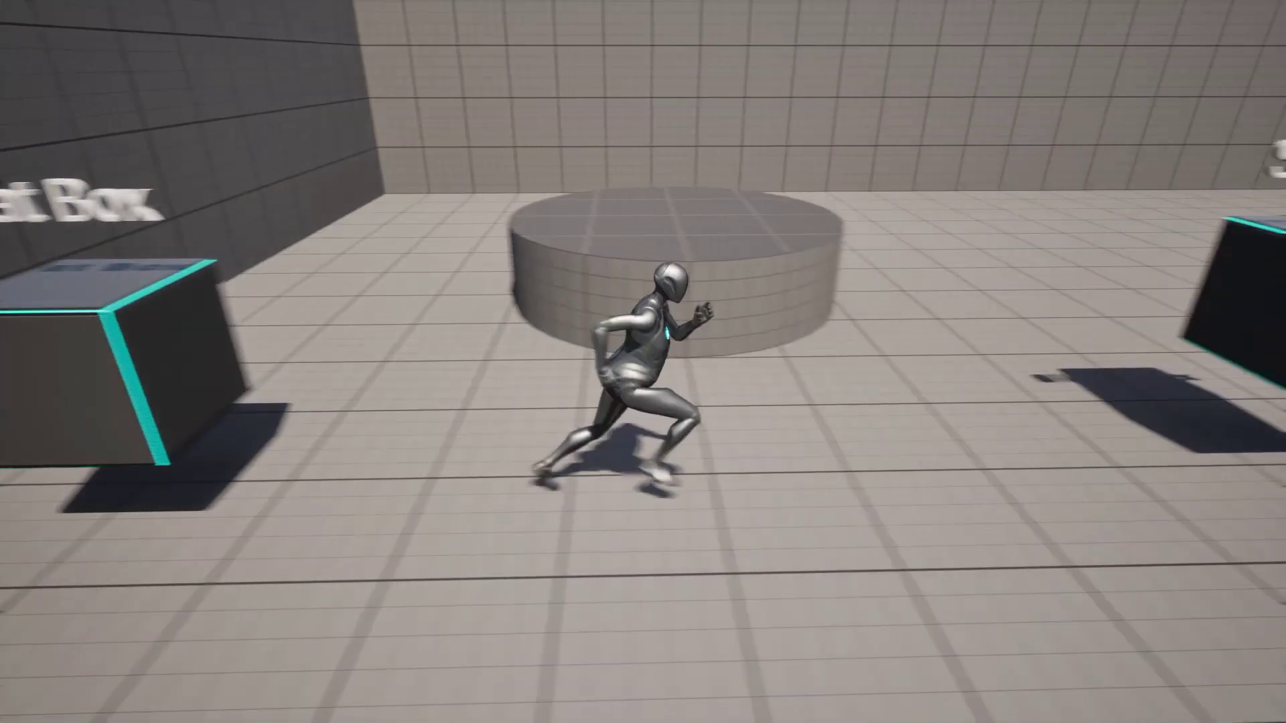
pyautogui.press('s')
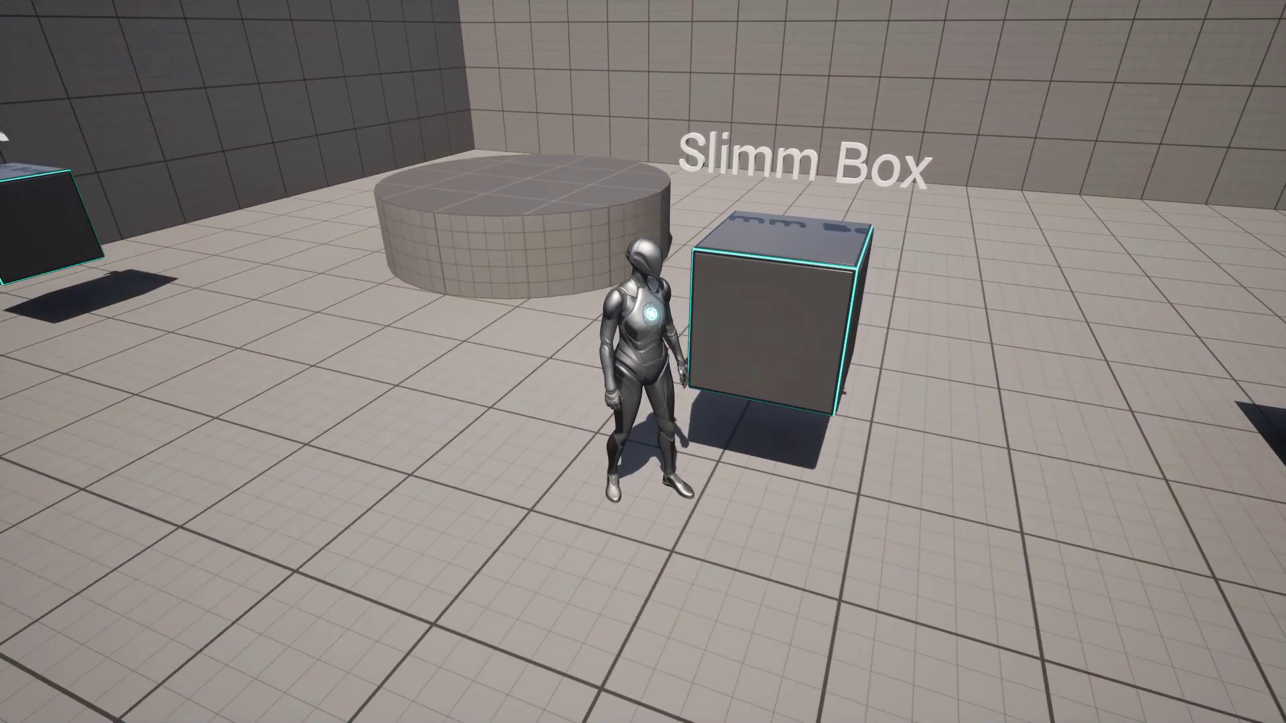
pyautogui.press('s')
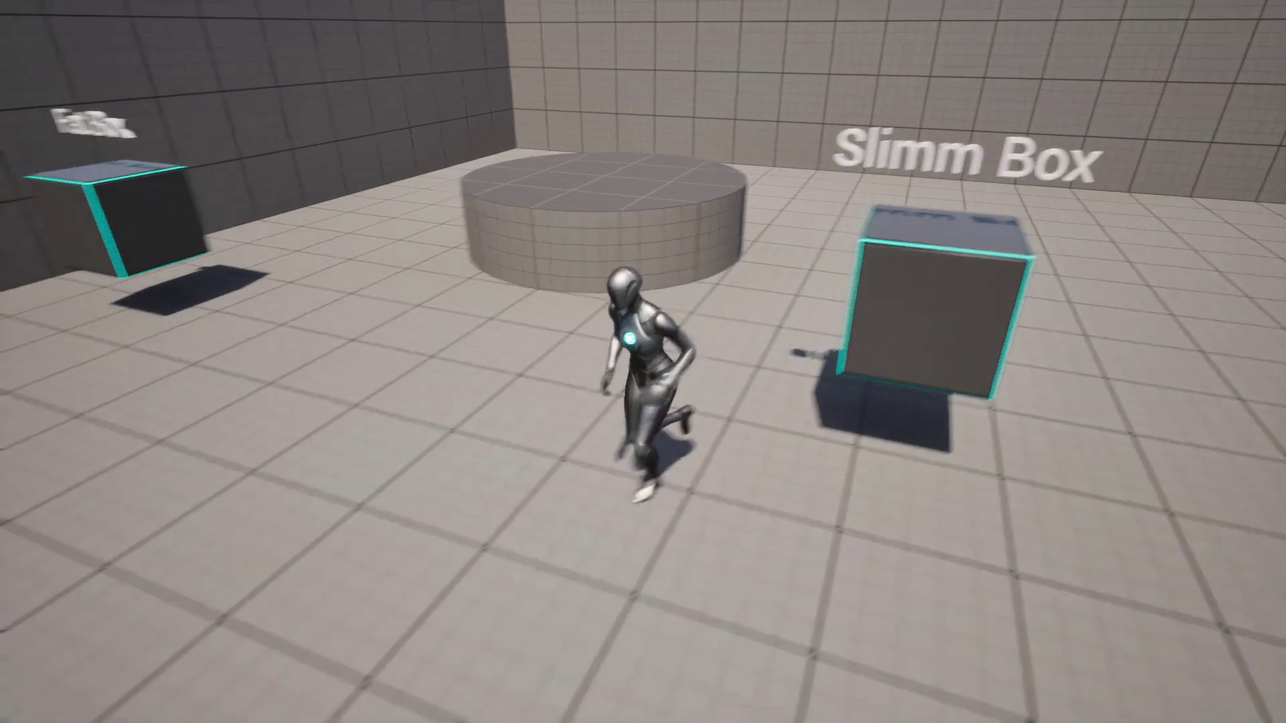
pyautogui.press('a')
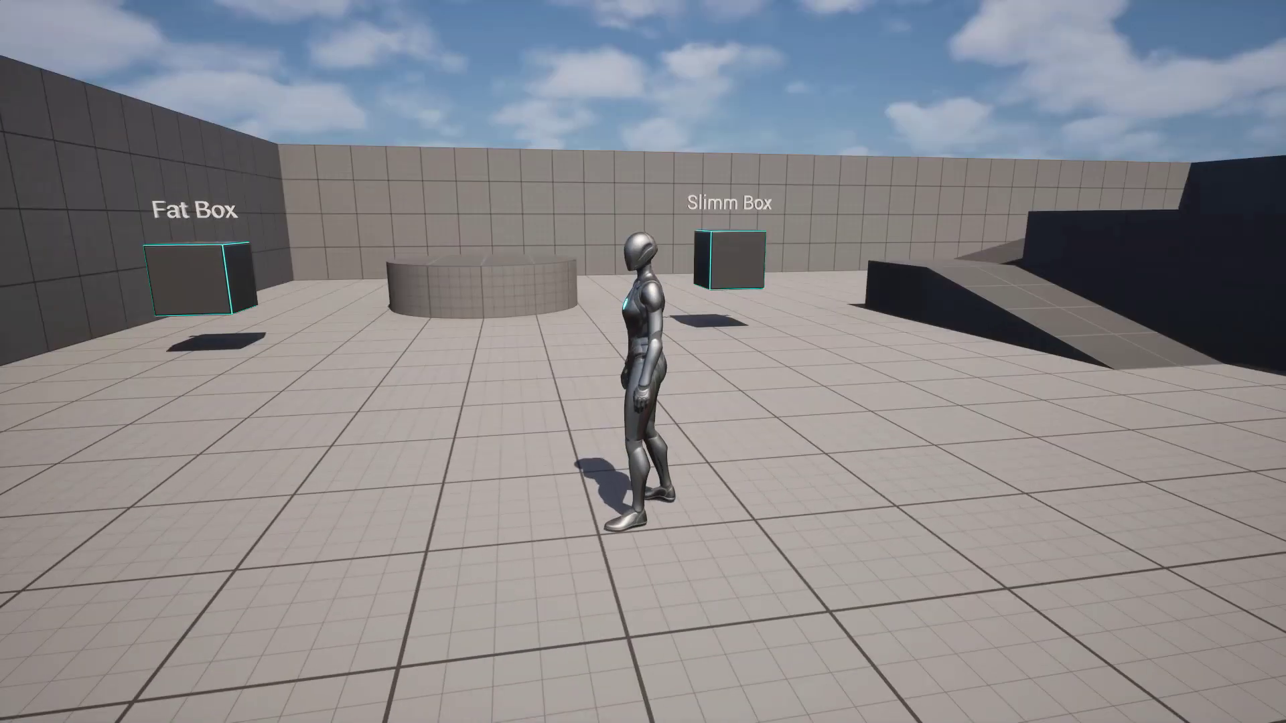
pyautogui.press('Escape')
# - Enable the Animator Kit beta plugin and restart the editor
pyautogui.click(83, 9)
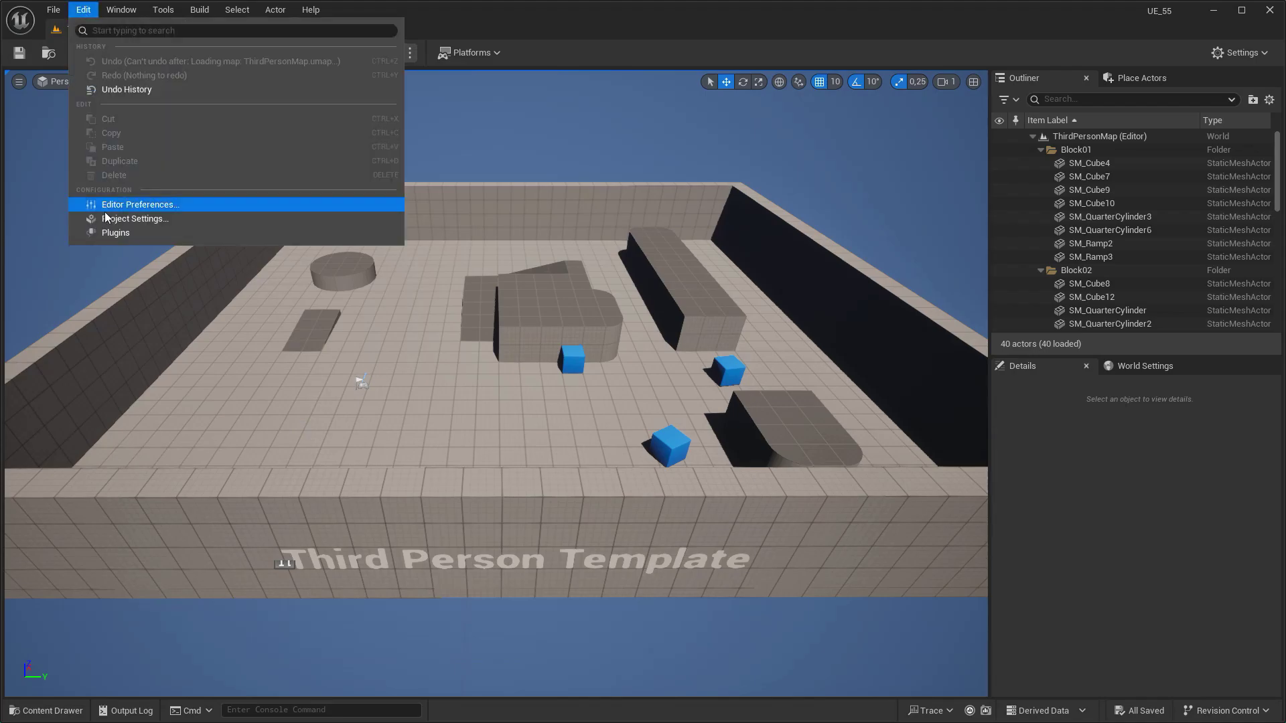
pyautogui.click(111, 232)
pyautogui.click(236, 54)
pyautogui.write('Kit')
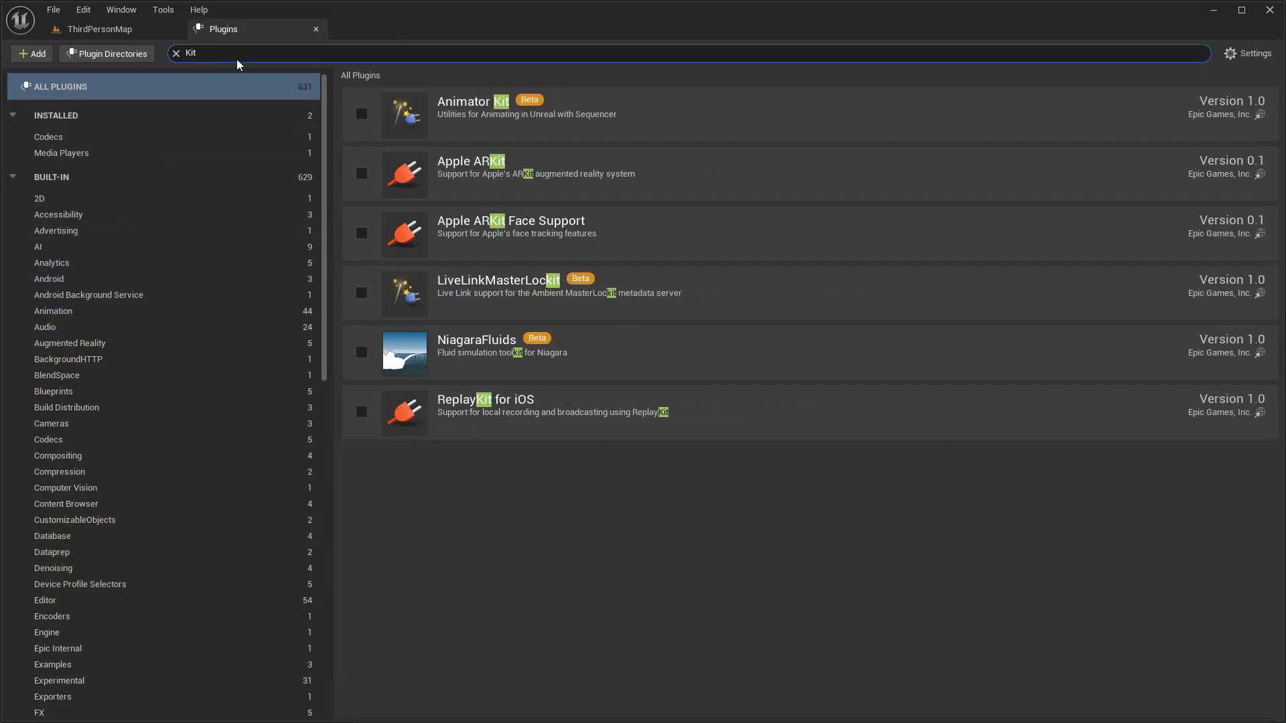
pyautogui.click(361, 114)
pyautogui.click(781, 448)
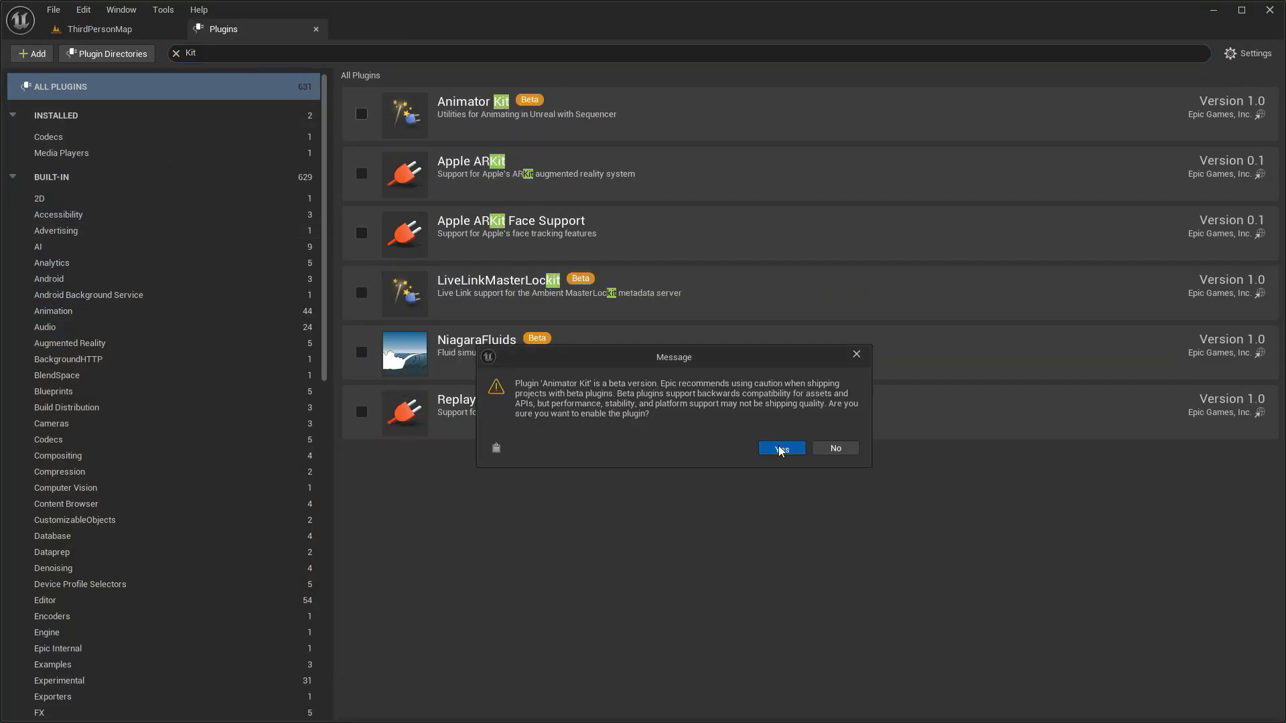
pyautogui.click(1223, 697)
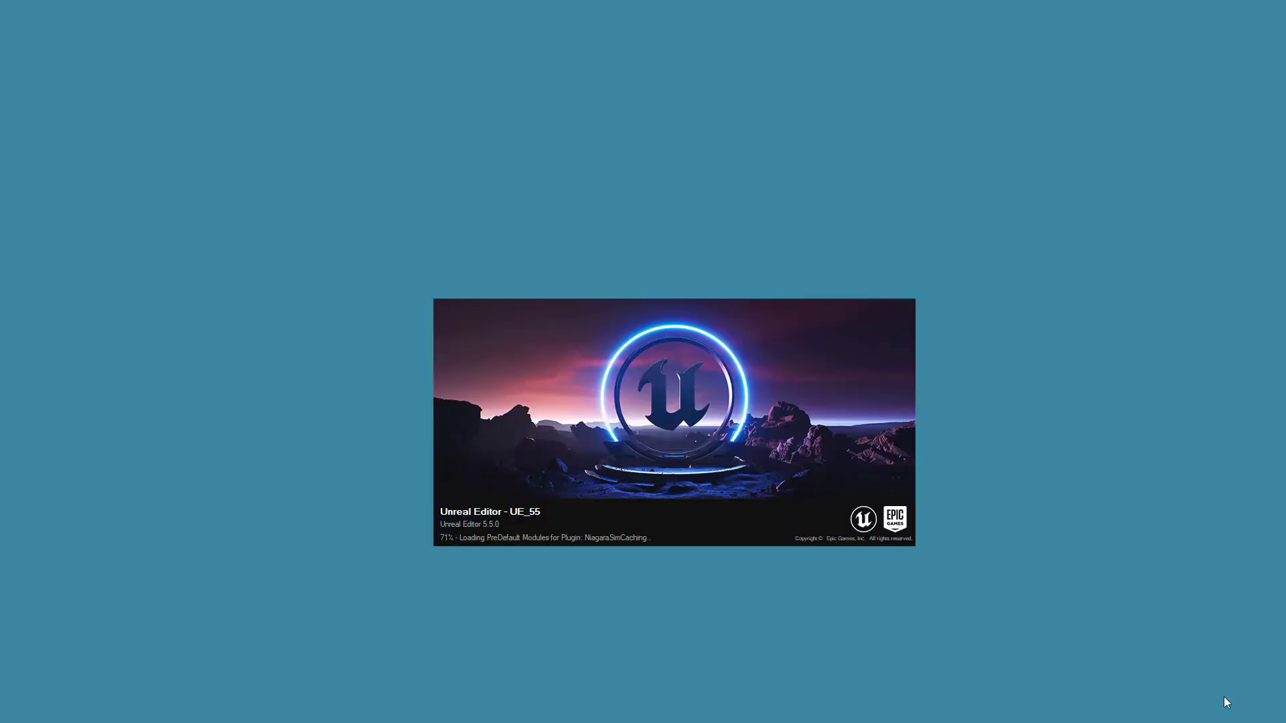
# - Place the SKM_Quinn_Simple mesh from the Characters/Mannequins folder on the level floor and frame it
pyautogui.hotkey('ctrl', 'space')
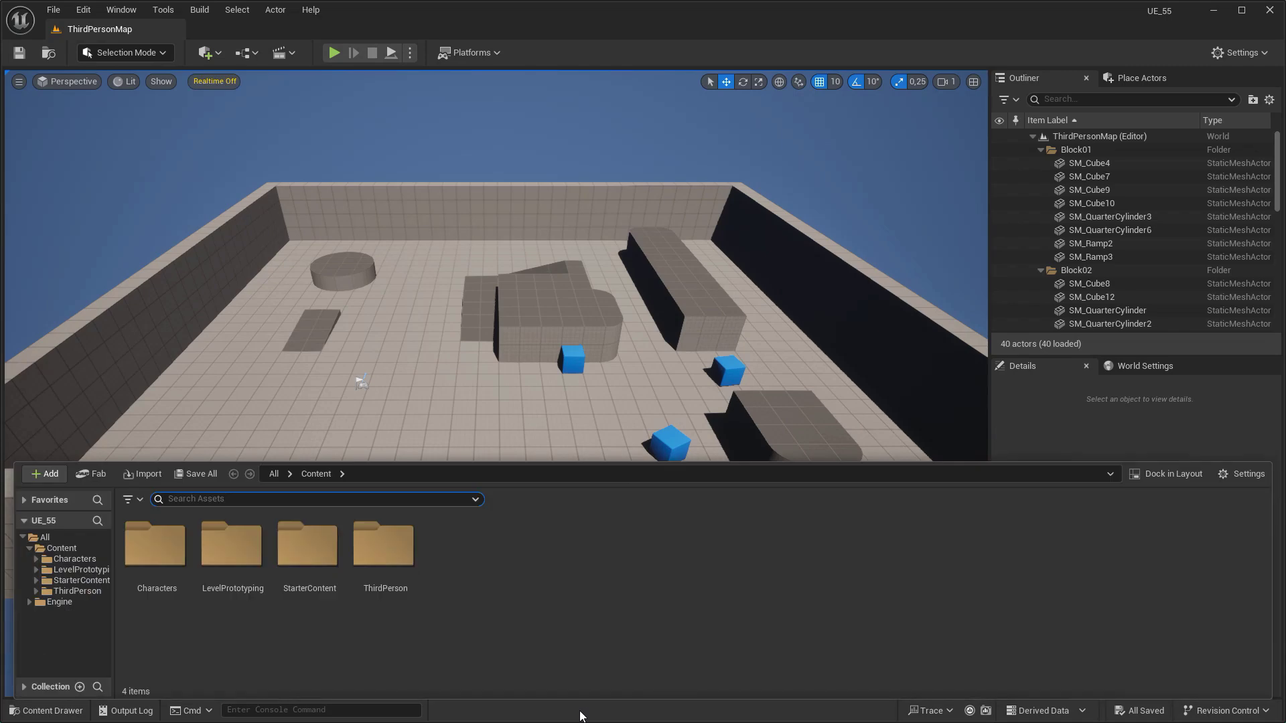
pyautogui.doubleClick(159, 547)
pyautogui.doubleClick(229, 552)
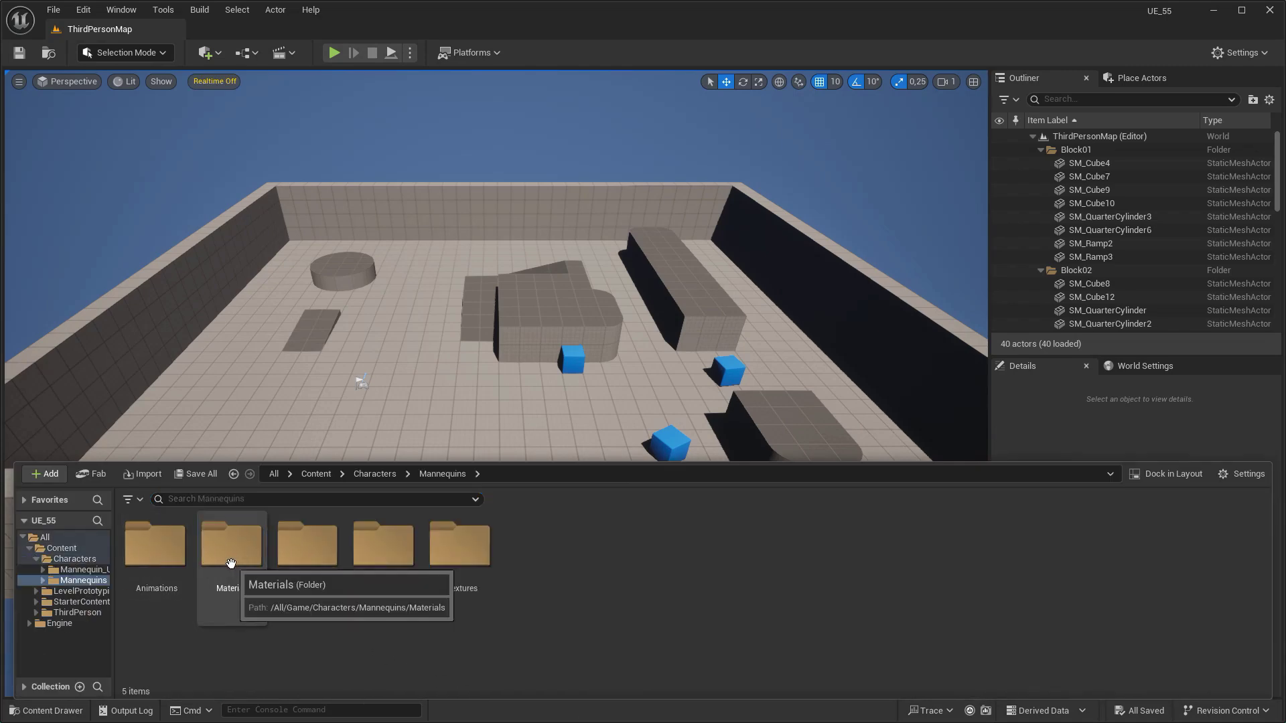
pyautogui.doubleClick(308, 552)
pyautogui.moveTo(532, 545); pyautogui.dragTo(410, 385)
pyautogui.press('f')
pyautogui.scroll(-2, 899, 180)
# - Set the viewport camera speed to 0.1 and centre the whole mannequin in view
pyautogui.click(946, 81)
pyautogui.moveTo(857, 113); pyautogui.dragTo(802, 112)
pyautogui.scroll(-2, 669, 317)
pyautogui.moveTo(669, 318); pyautogui.dragTo(669, 375, button='middle')
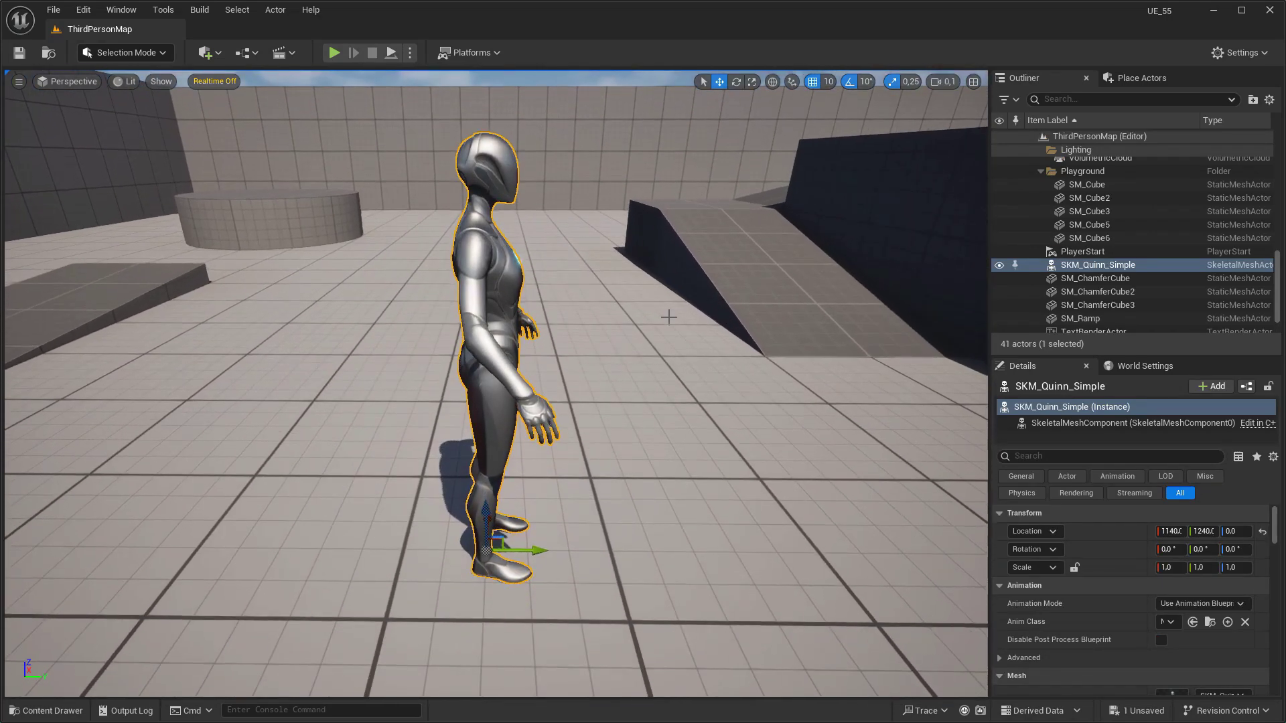
# - Create a level sequence named FatSlimm_Sequence in the Content folder
pyautogui.click(279, 52)
pyautogui.click(315, 90)
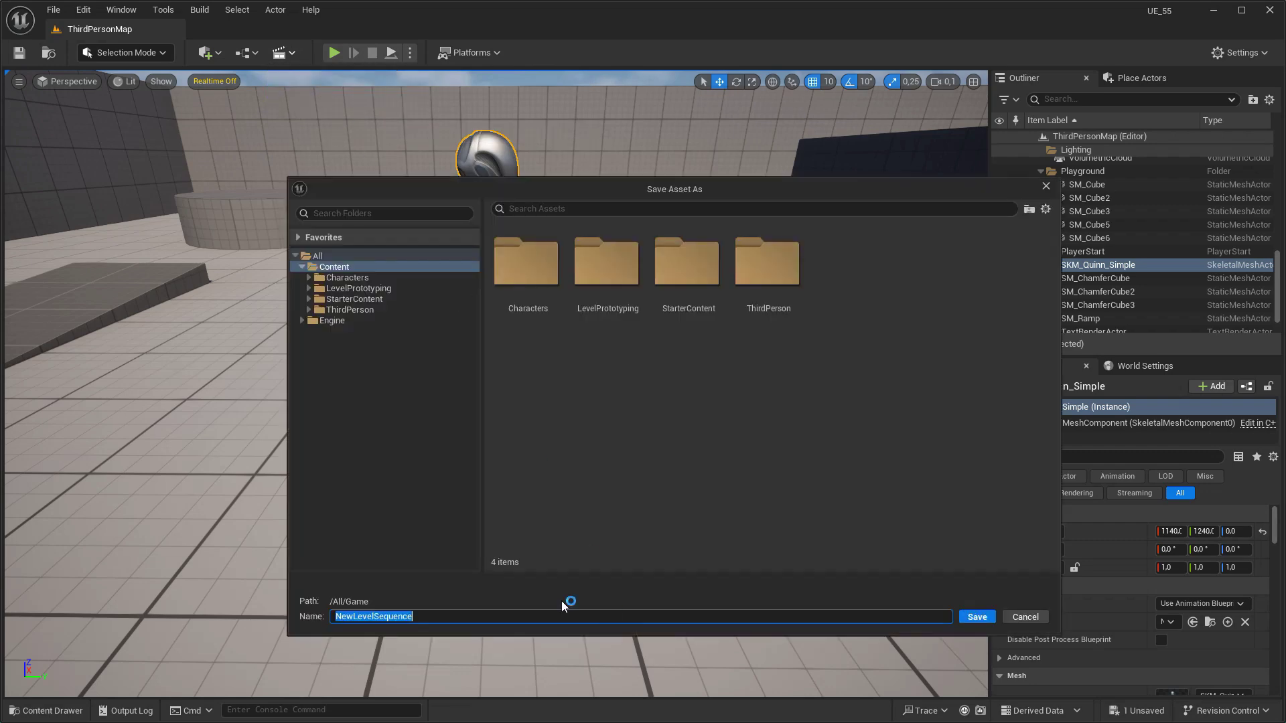
pyautogui.click(373, 616)
pyautogui.write('FatSlimm_')
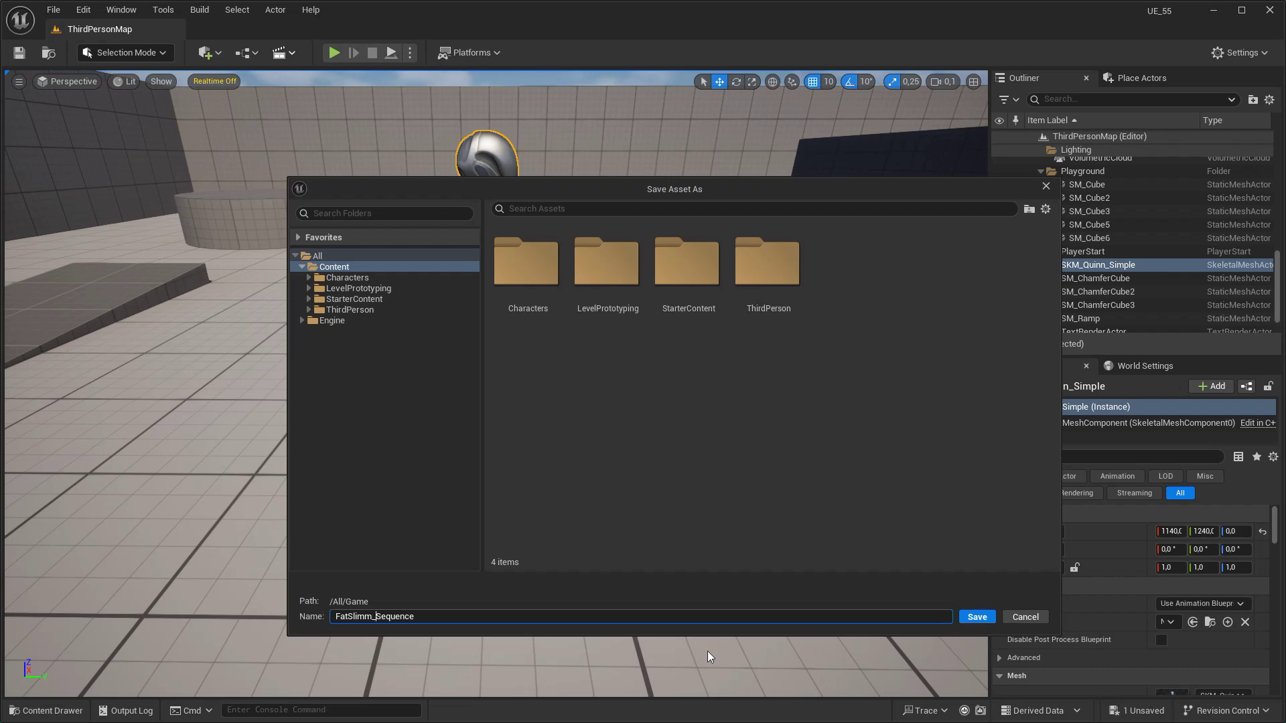
pyautogui.press('Return')
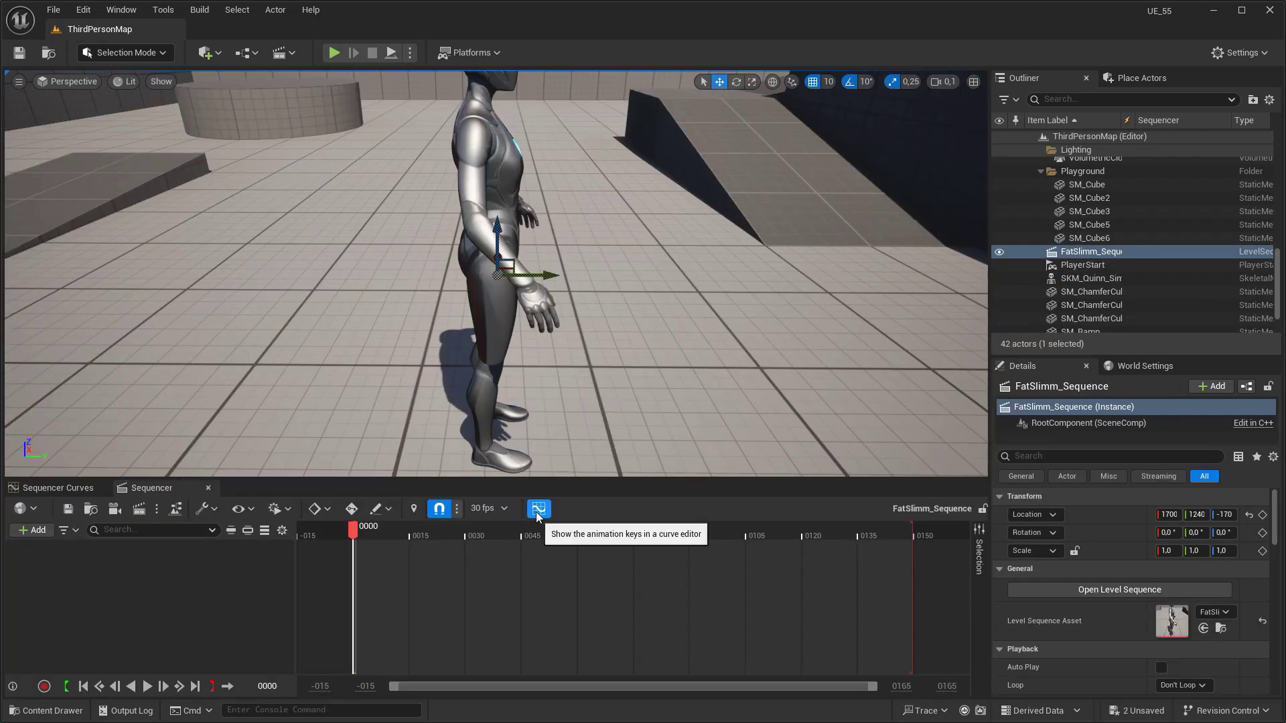
# - Close the Sequencer curve editor and add the SKM_Quinn_Simple actor to the sequence
pyautogui.click(537, 516)
pyautogui.click(497, 201)
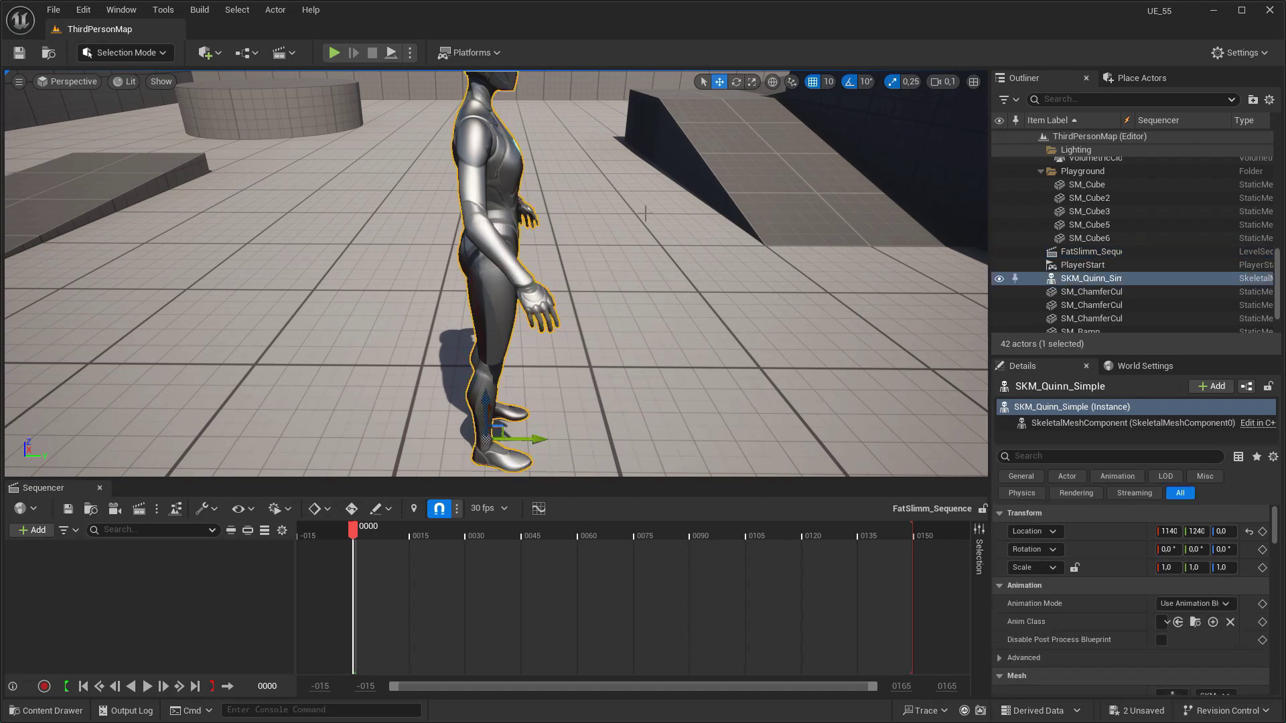
pyautogui.moveTo(1052, 284); pyautogui.dragTo(211, 589)
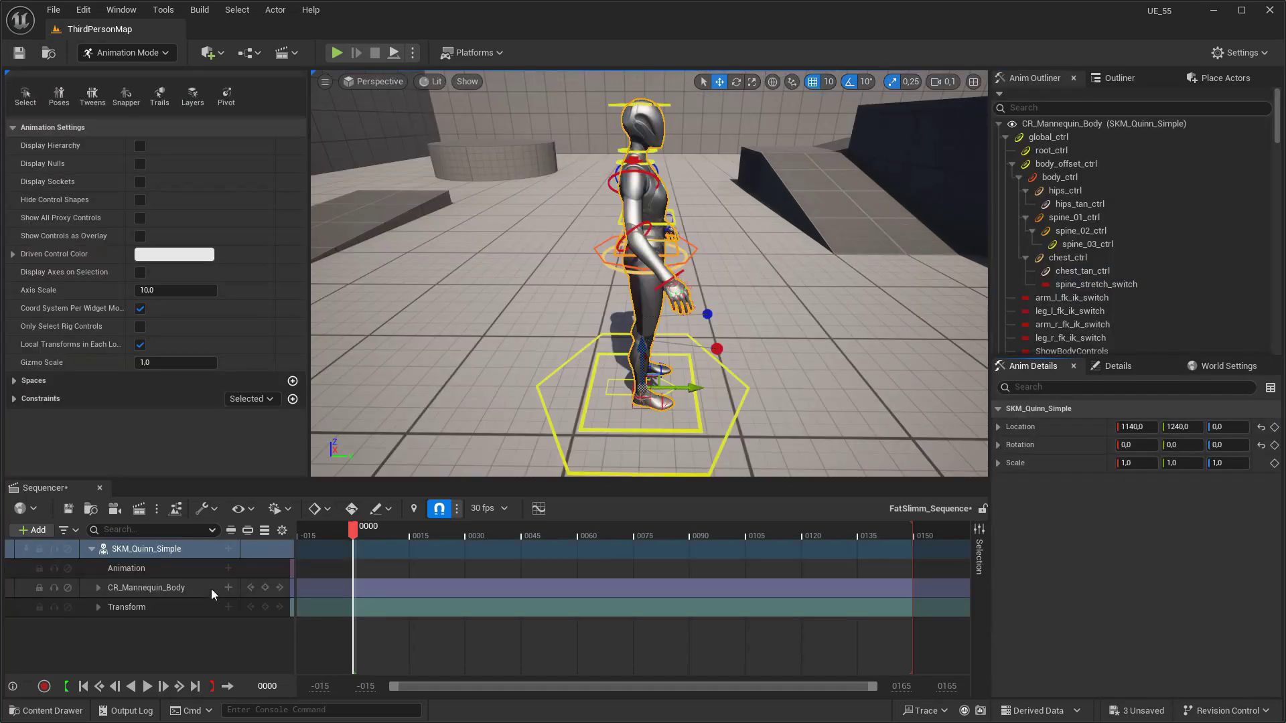
# - Delete the Animation, CR_Mannequin_Body and Transform tracks under SKM_Quinn_Simple in the sequence
pyautogui.click(187, 572)
pyautogui.rightClick(186, 572)
pyautogui.click(247, 405)
pyautogui.click(196, 567)
pyautogui.rightClick(197, 568)
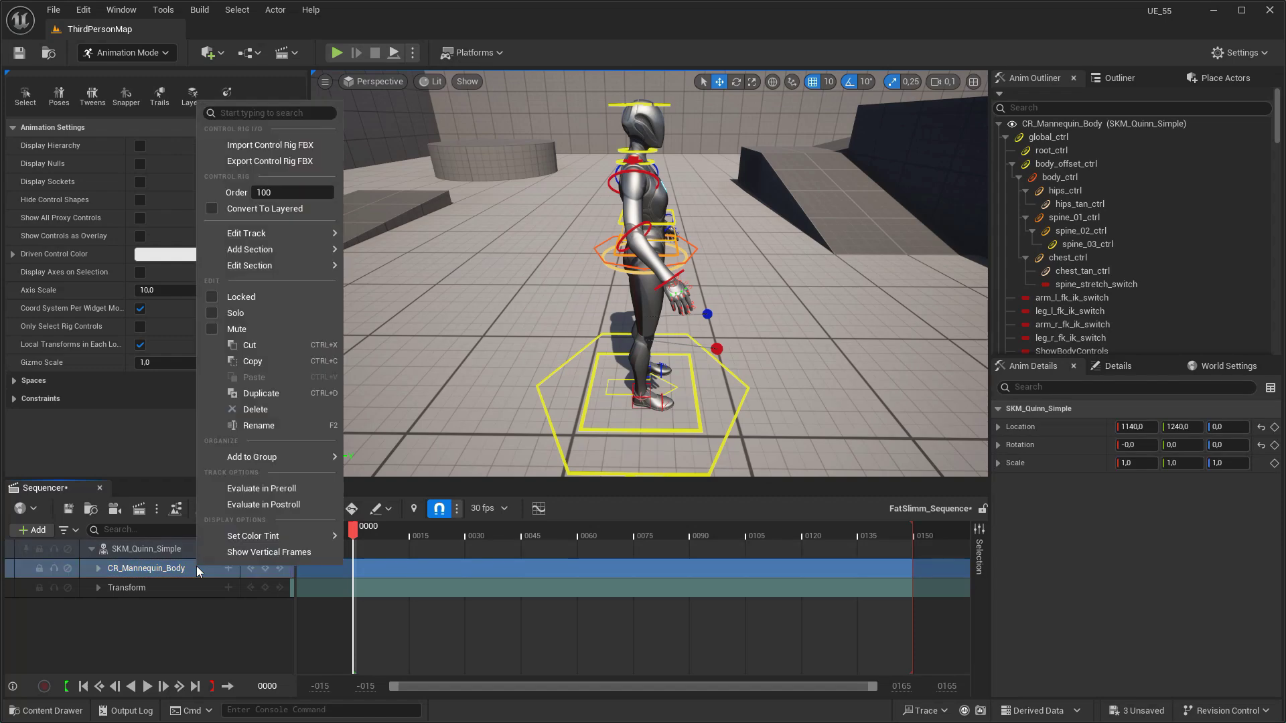
pyautogui.click(256, 409)
pyautogui.rightClick(190, 569)
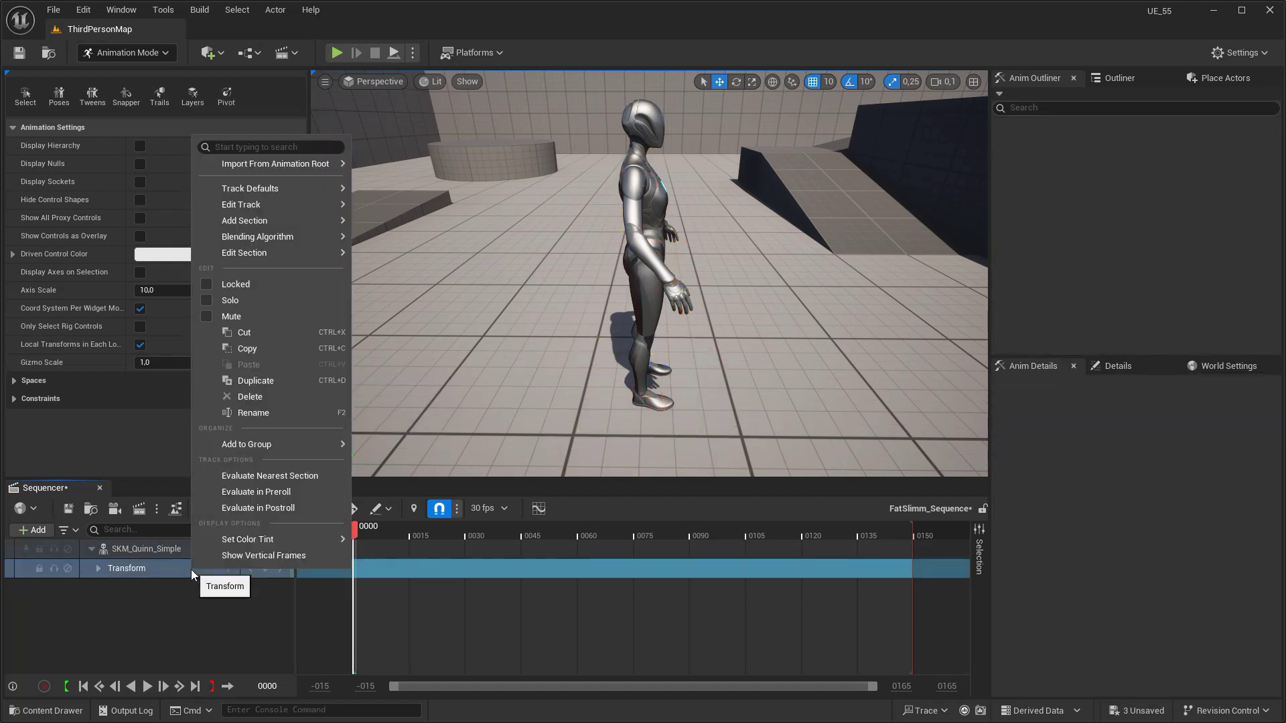
pyautogui.click(248, 398)
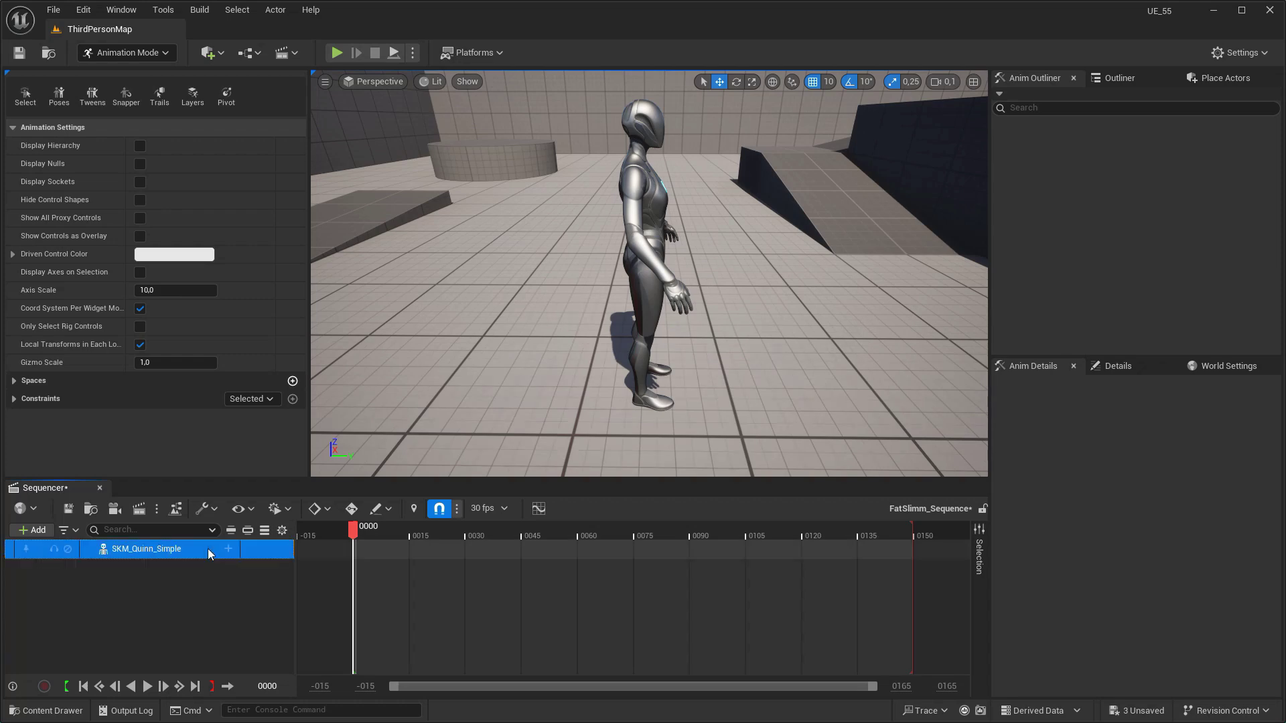
# - Filter the control rigs by the Deformer tag and add CRD_SculptDeformer to the SKM_Quinn_Simple track
pyautogui.click(229, 548)
pyautogui.moveTo(275, 457)
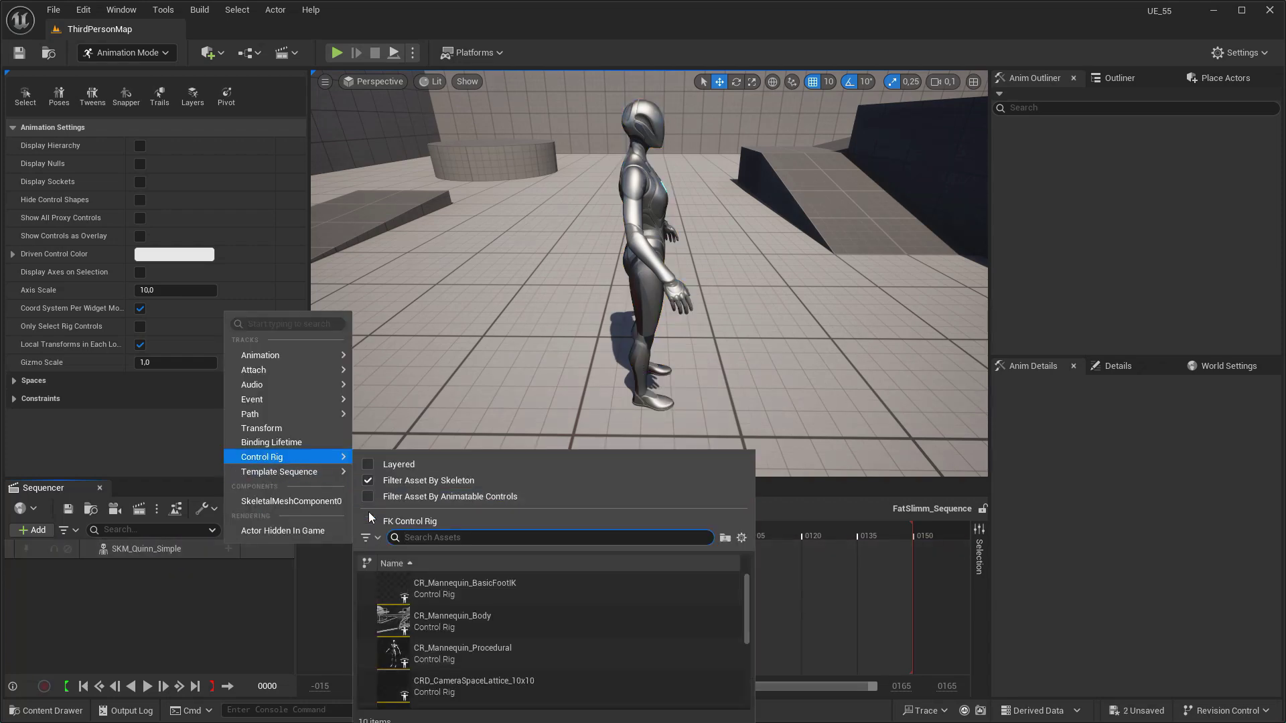
pyautogui.click(366, 537)
pyautogui.click(374, 625)
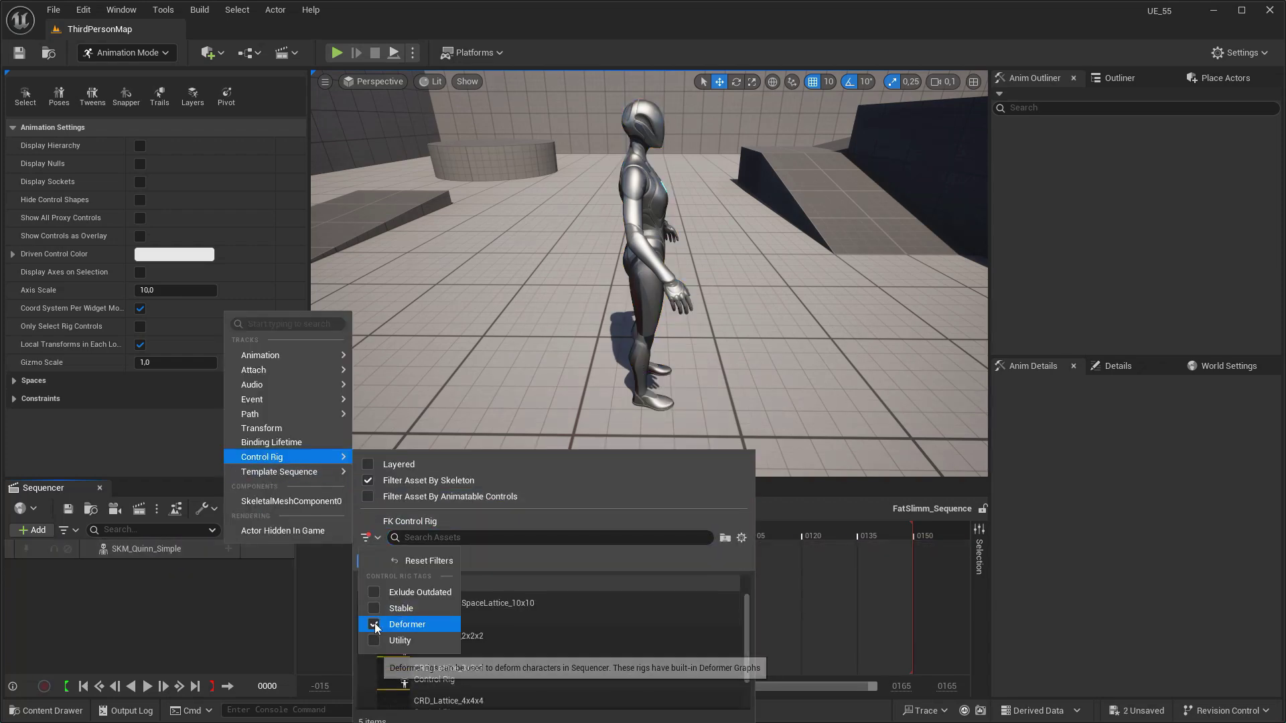
pyautogui.click(368, 538)
pyautogui.scroll(-2, 531, 619)
pyautogui.click(462, 696)
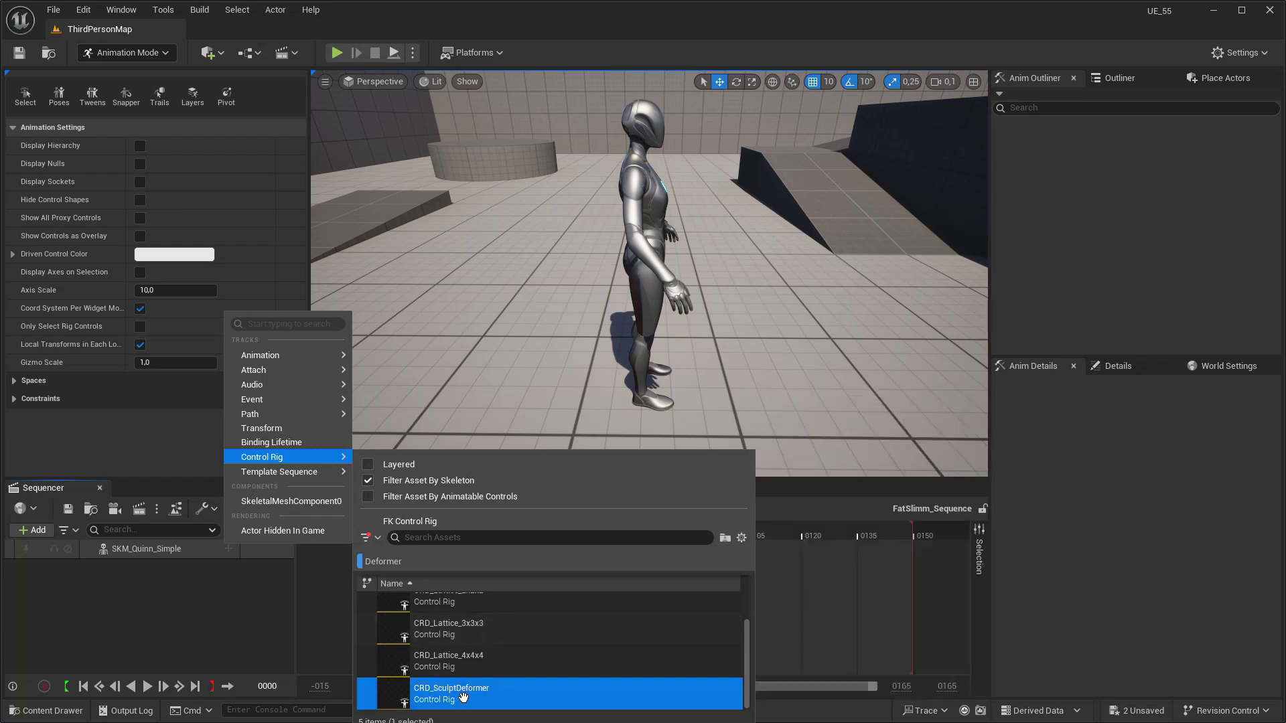
# - Set the evaluation order of the CRD_SculptDeformer track to 90
pyautogui.click(198, 567)
pyautogui.rightClick(198, 566)
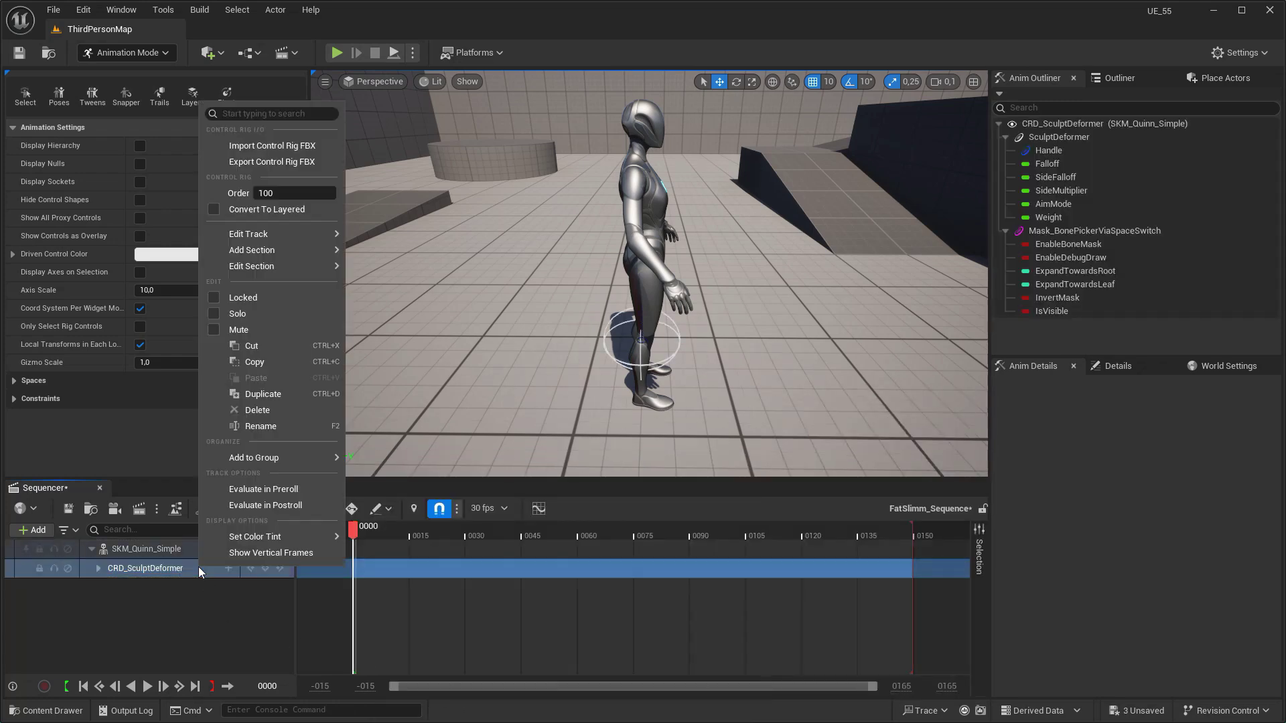
pyautogui.click(279, 194)
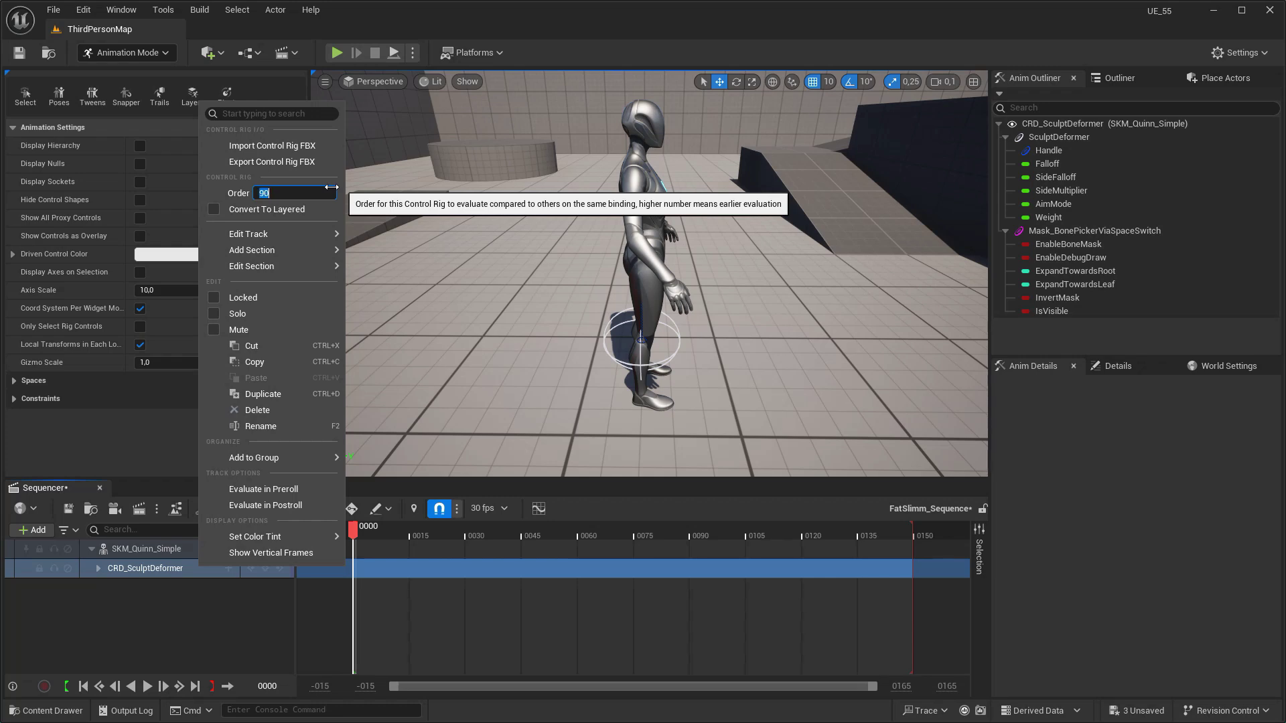
pyautogui.click(245, 608)
# - Add the pelvis bone as a space for the SculptDeformer control, switch the control to it, and save the sequence
pyautogui.click(98, 568)
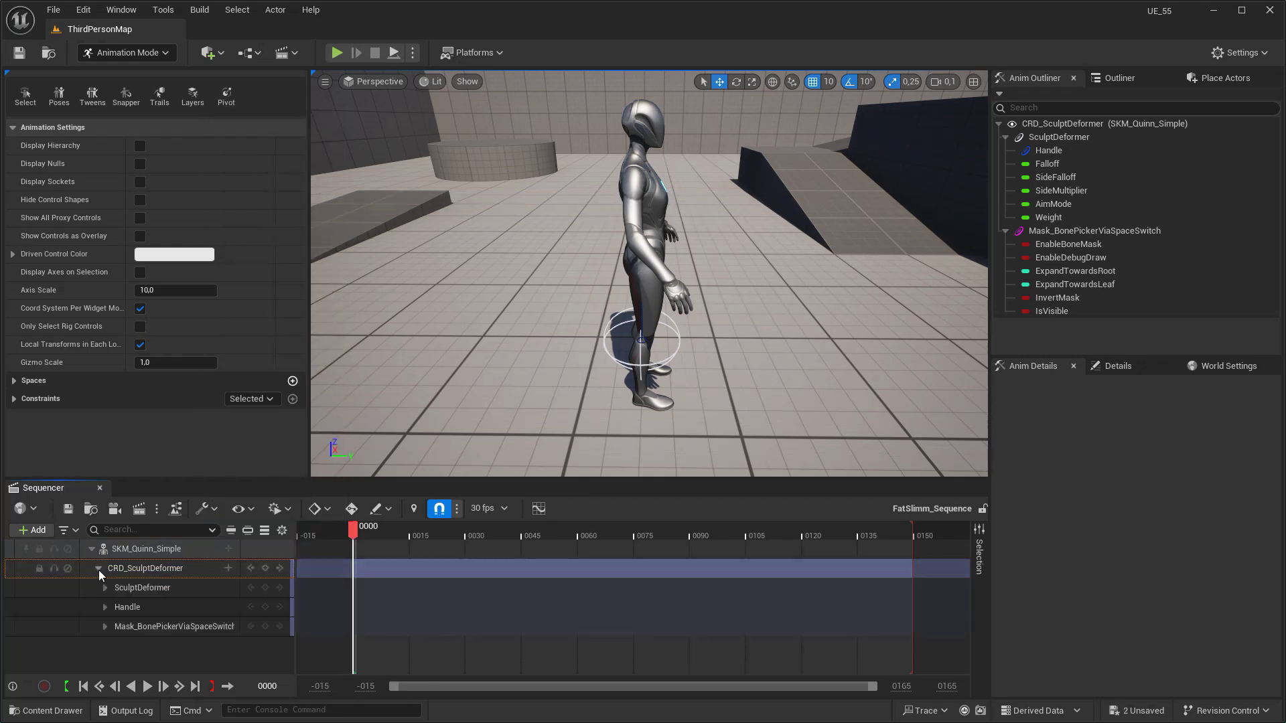
pyautogui.click(144, 588)
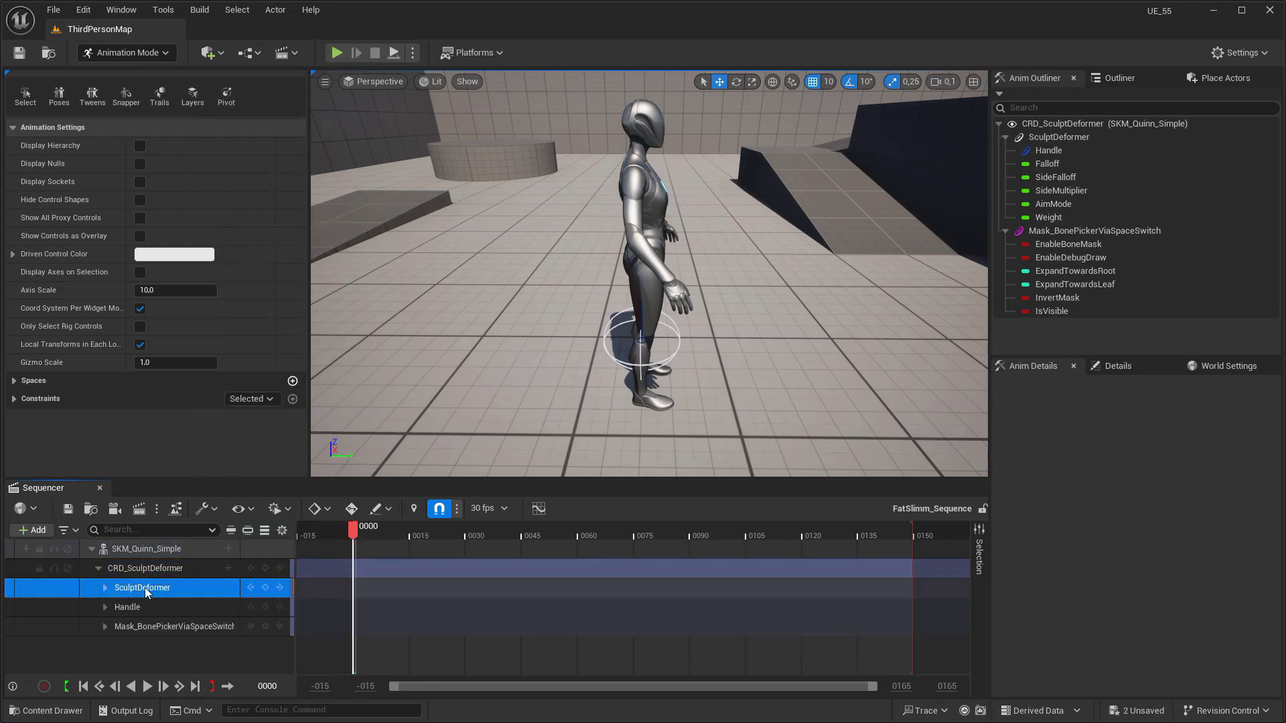
pyautogui.click(14, 380)
pyautogui.scroll(-1, 275, 375)
pyautogui.click(285, 366)
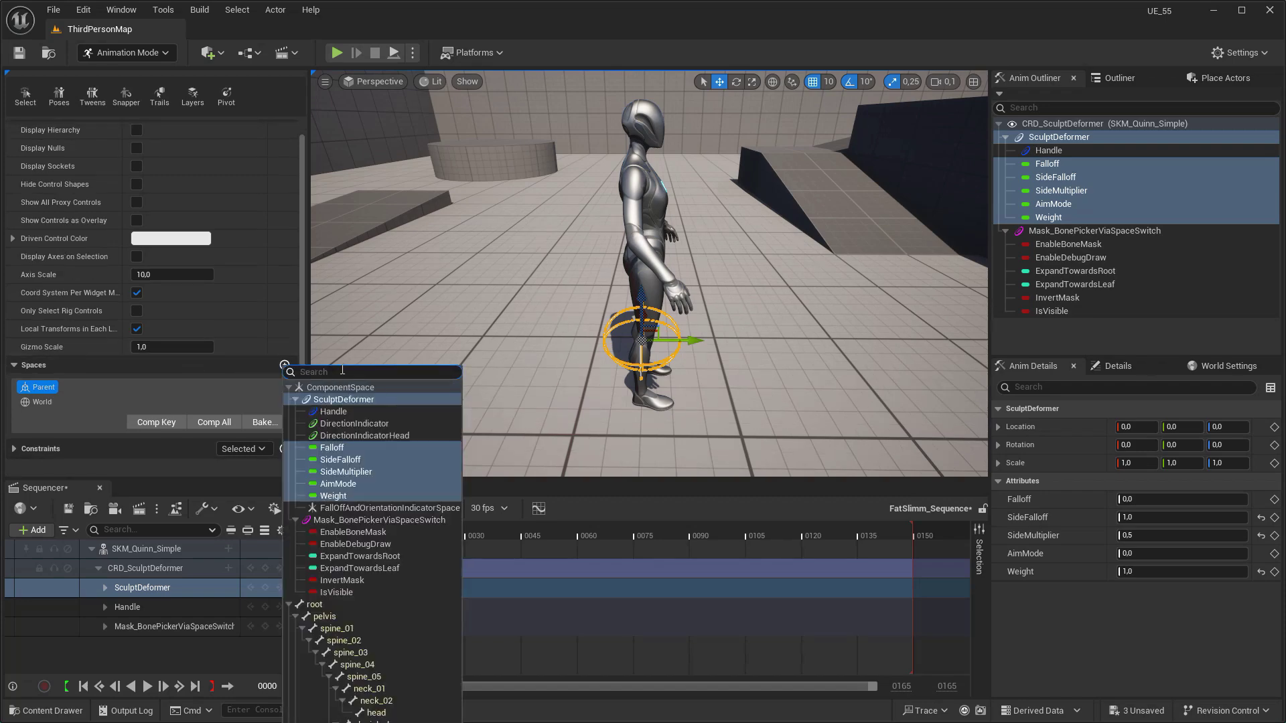
pyautogui.write('pelv')
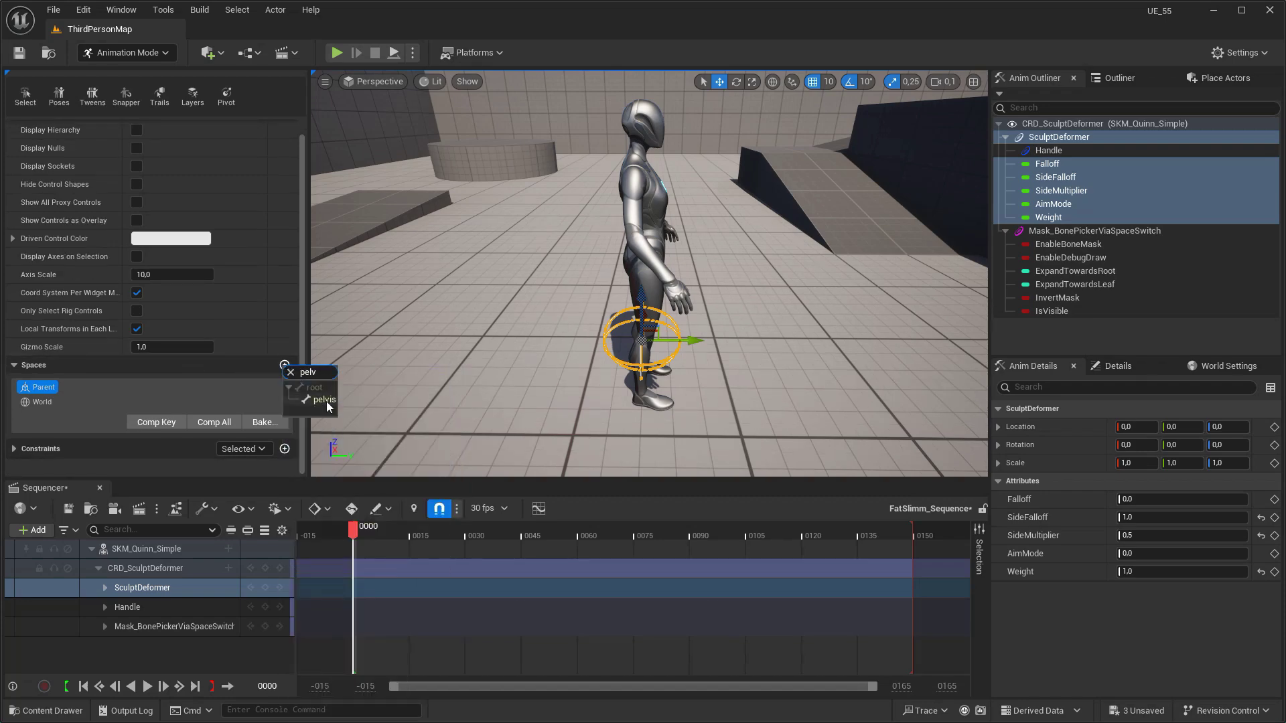
pyautogui.click(326, 401)
pyautogui.click(38, 419)
pyautogui.click(68, 508)
# - Raise the SculptDeformer control to the mannequin's belly, with grid, rotation and scale snapping turned off
pyautogui.moveTo(646, 301)
pyautogui.mouseDown()
pyautogui.moveTo(644, 255)
pyautogui.moveTo(690, 229)
pyautogui.mouseUp()
pyautogui.click(813, 83)
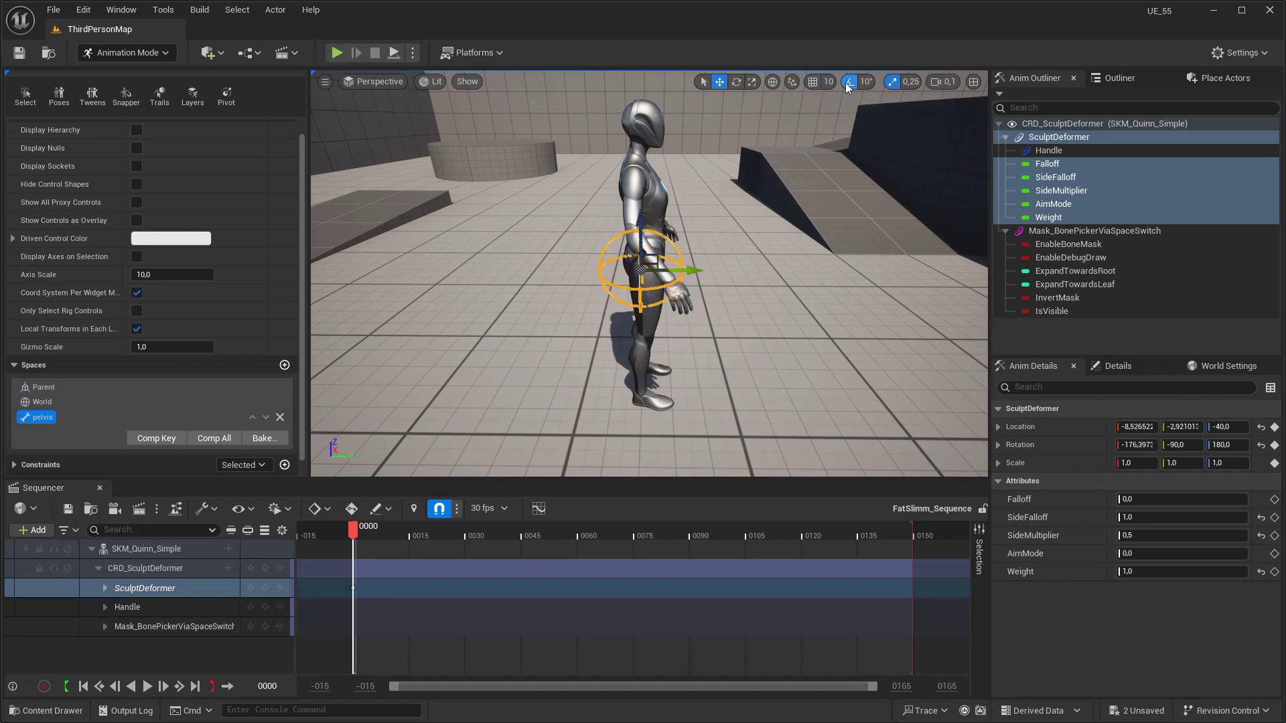
pyautogui.moveTo(640, 224); pyautogui.dragTo(640, 183)
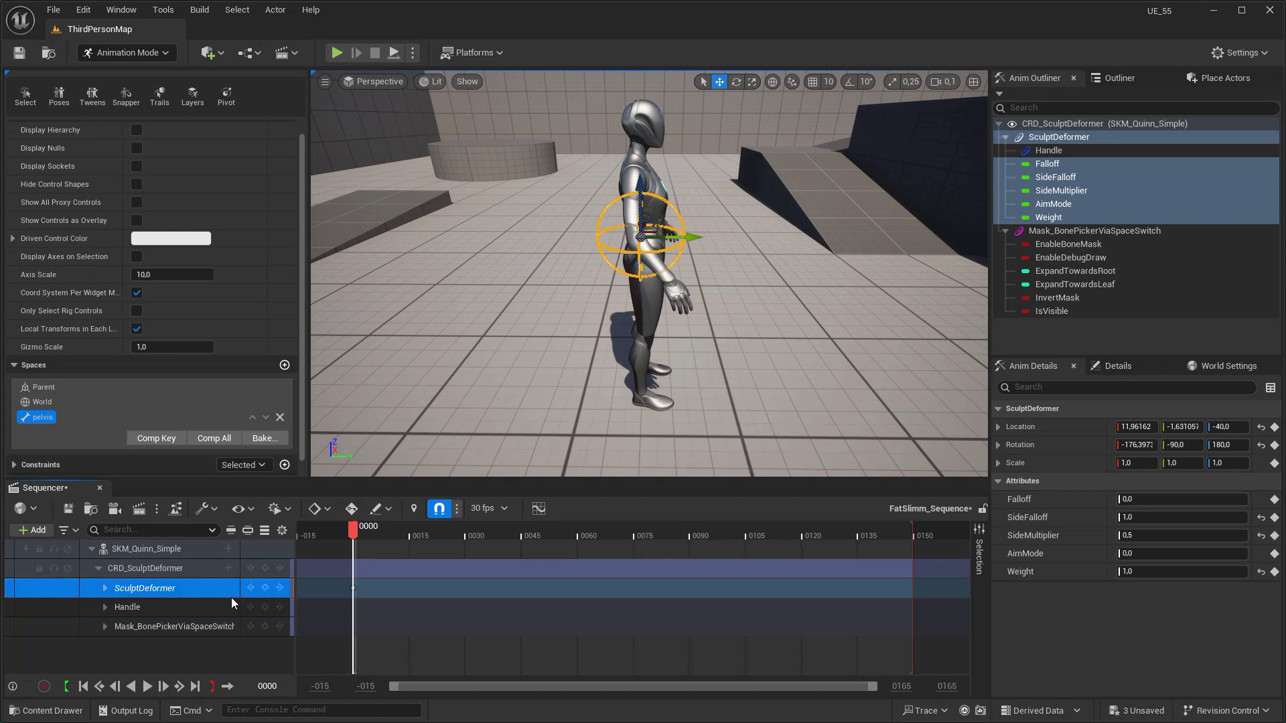
# - Scale the sculpt deformer's Handle control to about 1.75 in X and 2.11 in Y to fatten the torso
pyautogui.click(208, 608)
pyautogui.click(752, 81)
pyautogui.moveTo(687, 192); pyautogui.dragTo(717, 193)
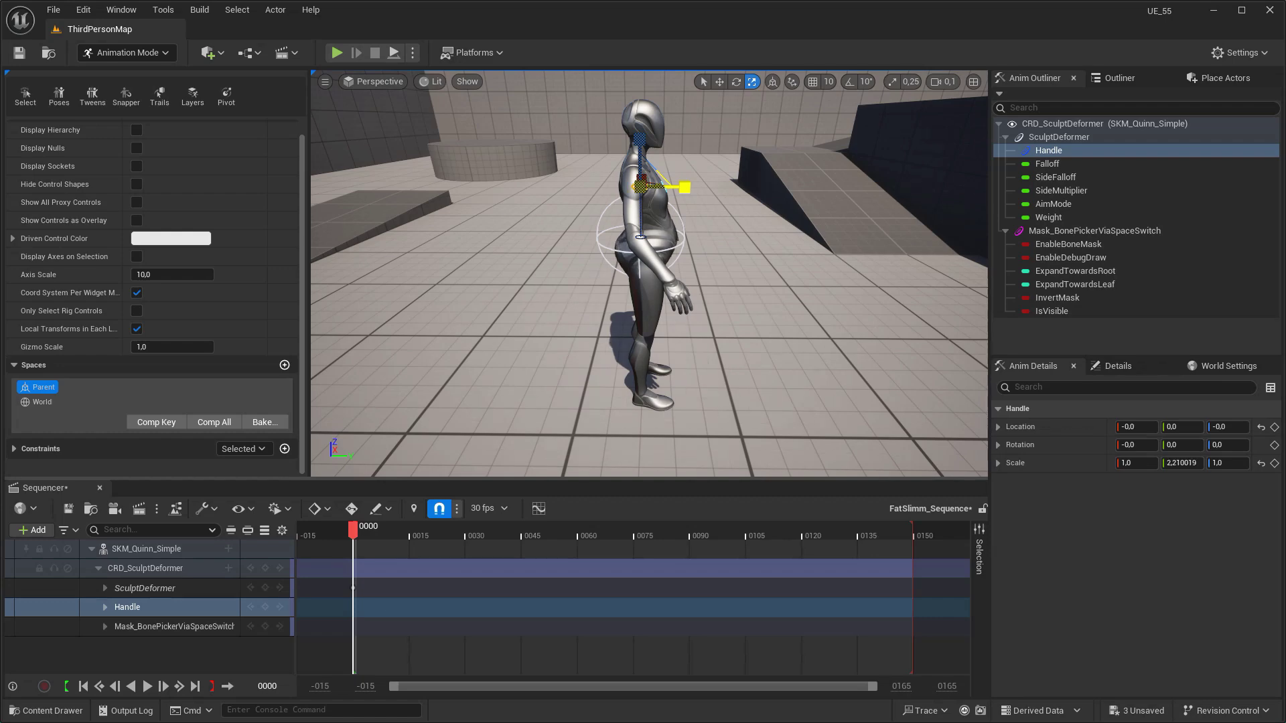
pyautogui.press('d')
pyautogui.moveTo(794, 144); pyautogui.dragTo(629, 164, button='right')
pyautogui.moveTo(702, 194); pyautogui.dragTo(734, 194)
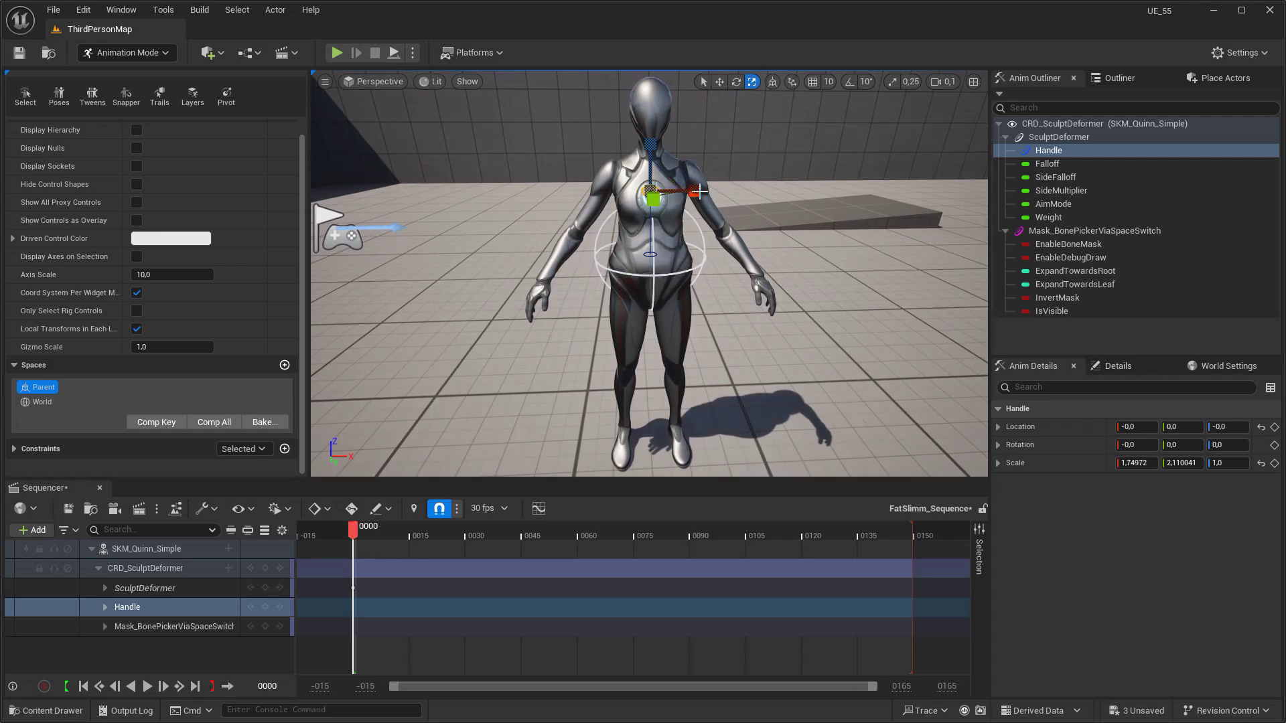
# - Move the Handle control to Y 3 and Z -3, scale it to 1.75 in X and 2.0 in Y, and key it at frame 0
pyautogui.click(719, 82)
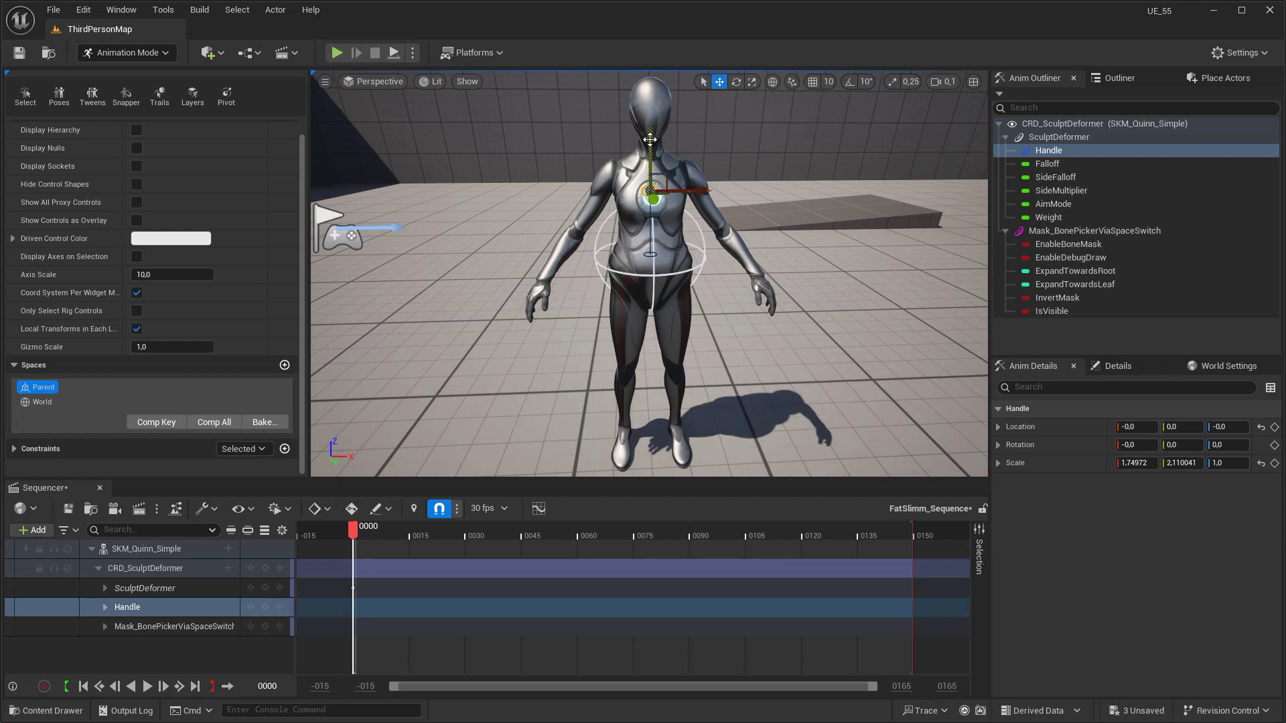
pyautogui.moveTo(650, 138); pyautogui.dragTo(871, 167)
pyautogui.moveTo(653, 195); pyautogui.dragTo(654, 196, button='right')
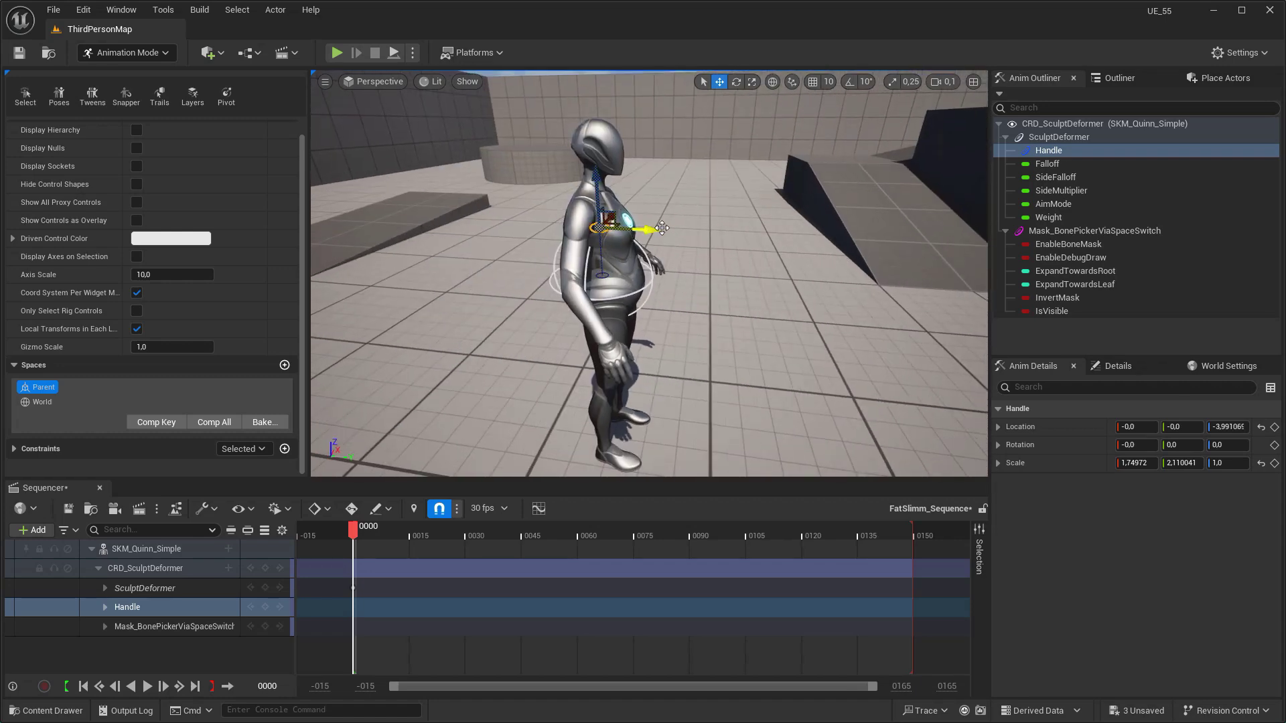
pyautogui.moveTo(654, 231); pyautogui.dragTo(661, 231)
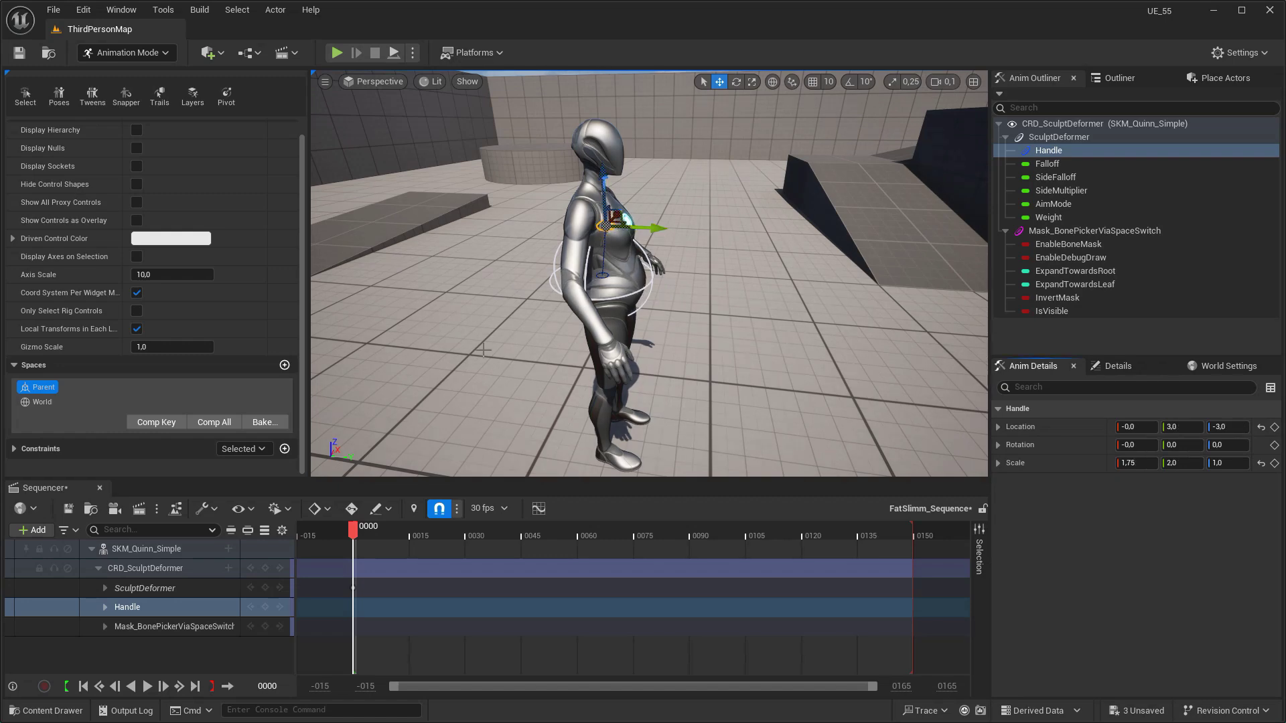
pyautogui.click(265, 607)
# - Reposition the SculptDeformer control around the mannequin's belly at location X 11 and Y 8
pyautogui.click(184, 588)
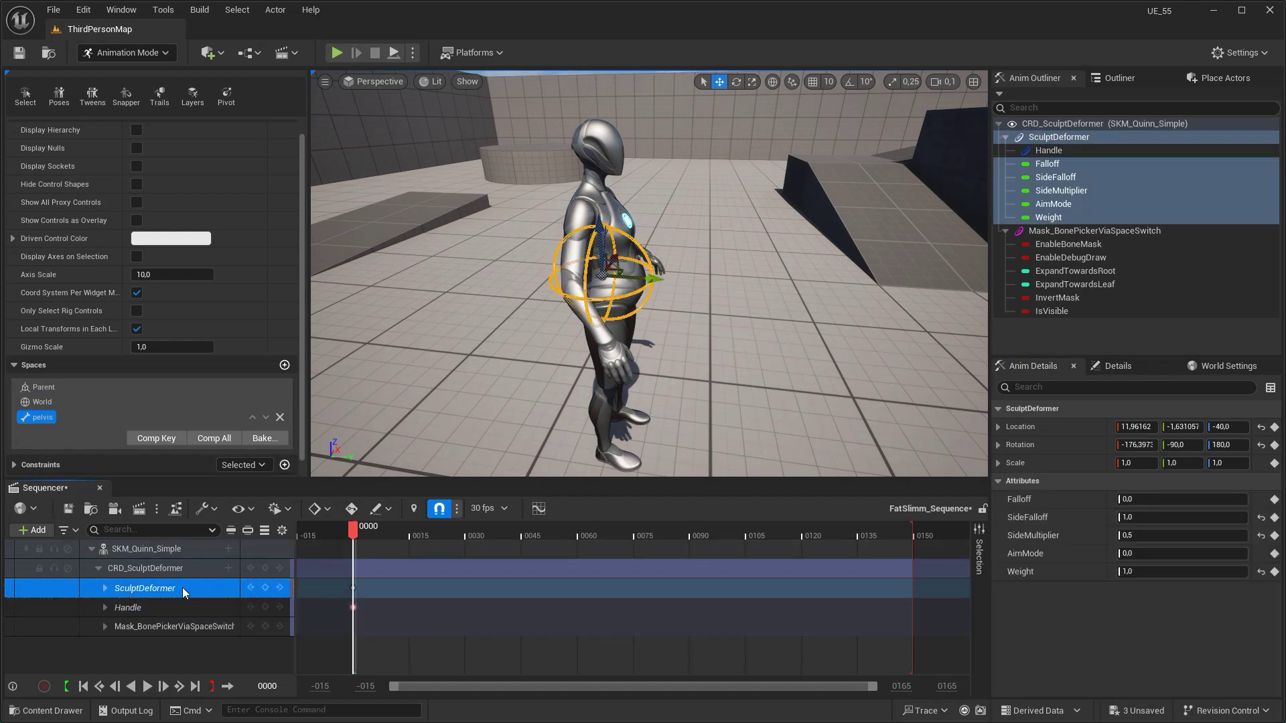
pyautogui.moveTo(650, 278); pyautogui.dragTo(659, 279)
pyautogui.moveTo(660, 278); pyautogui.dragTo(706, 276, button='right')
pyautogui.moveTo(774, 295); pyautogui.dragTo(783, 292)
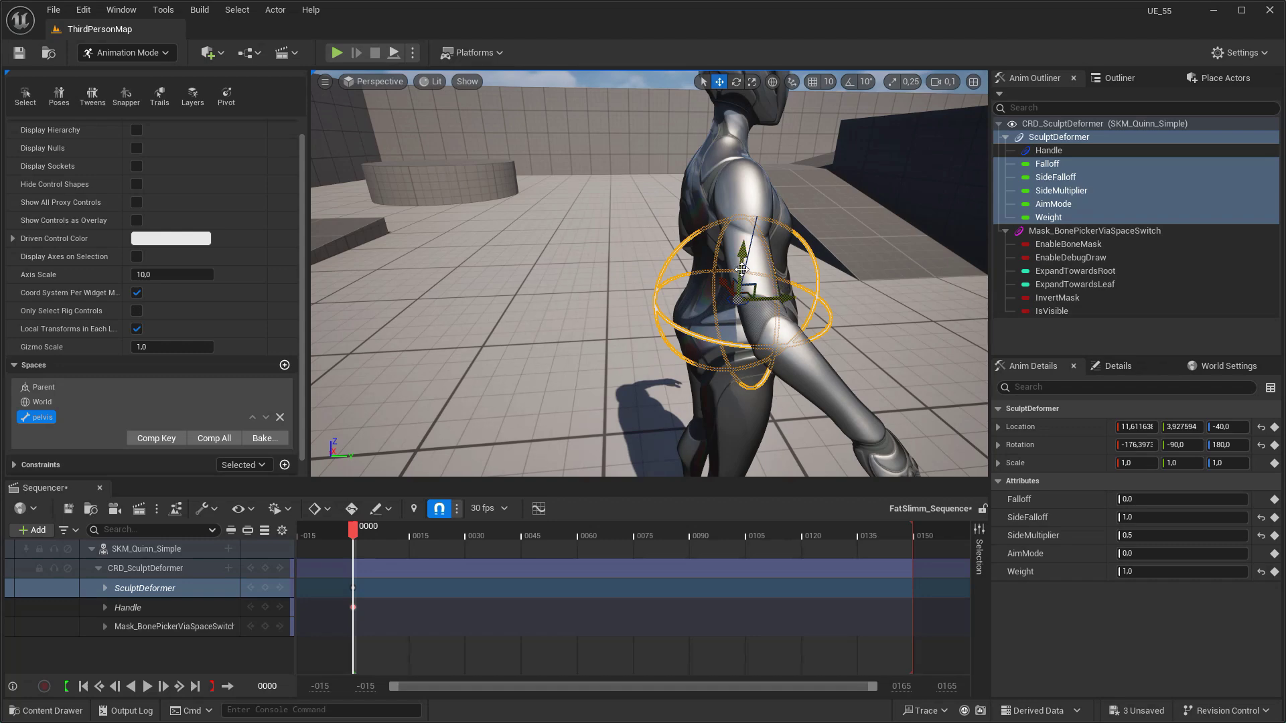
pyautogui.moveTo(746, 256); pyautogui.dragTo(723, 237)
pyautogui.moveTo(723, 237); pyautogui.dragTo(518, 234, button='middle')
pyautogui.moveTo(517, 233); pyautogui.dragTo(518, 231)
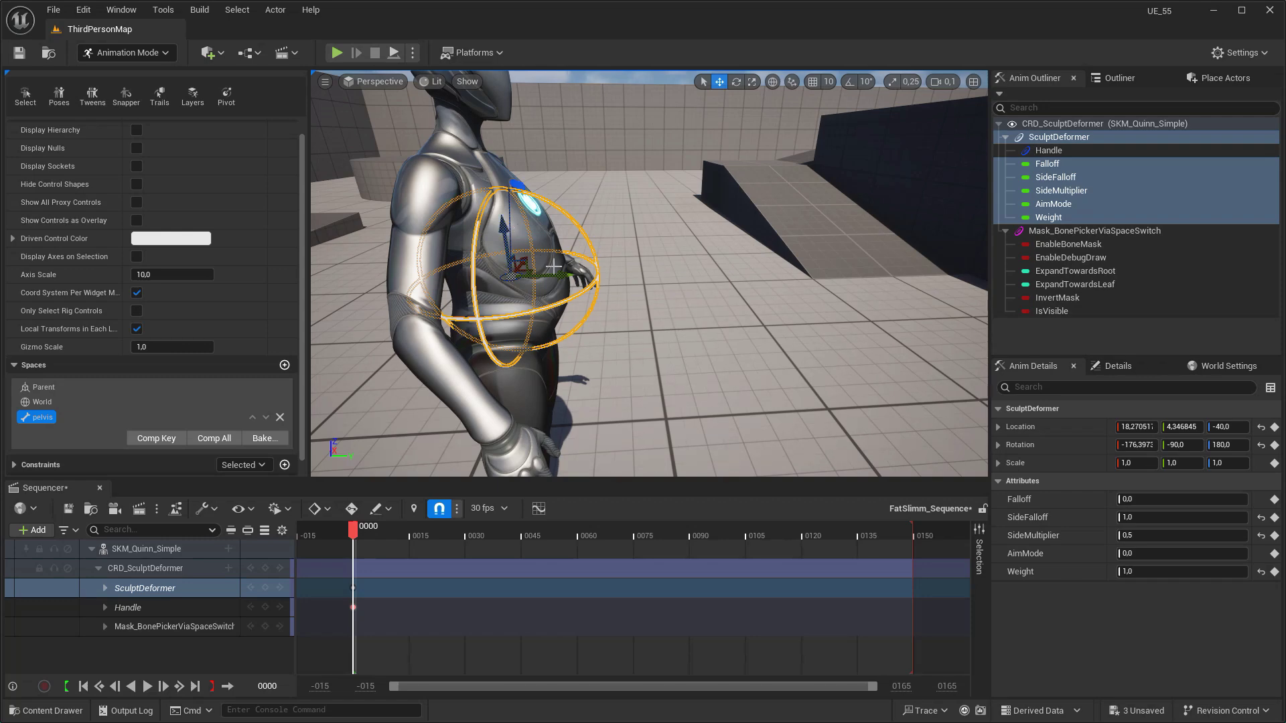
pyautogui.moveTo(562, 277); pyautogui.dragTo(574, 274)
pyautogui.moveTo(521, 229); pyautogui.dragTo(526, 250)
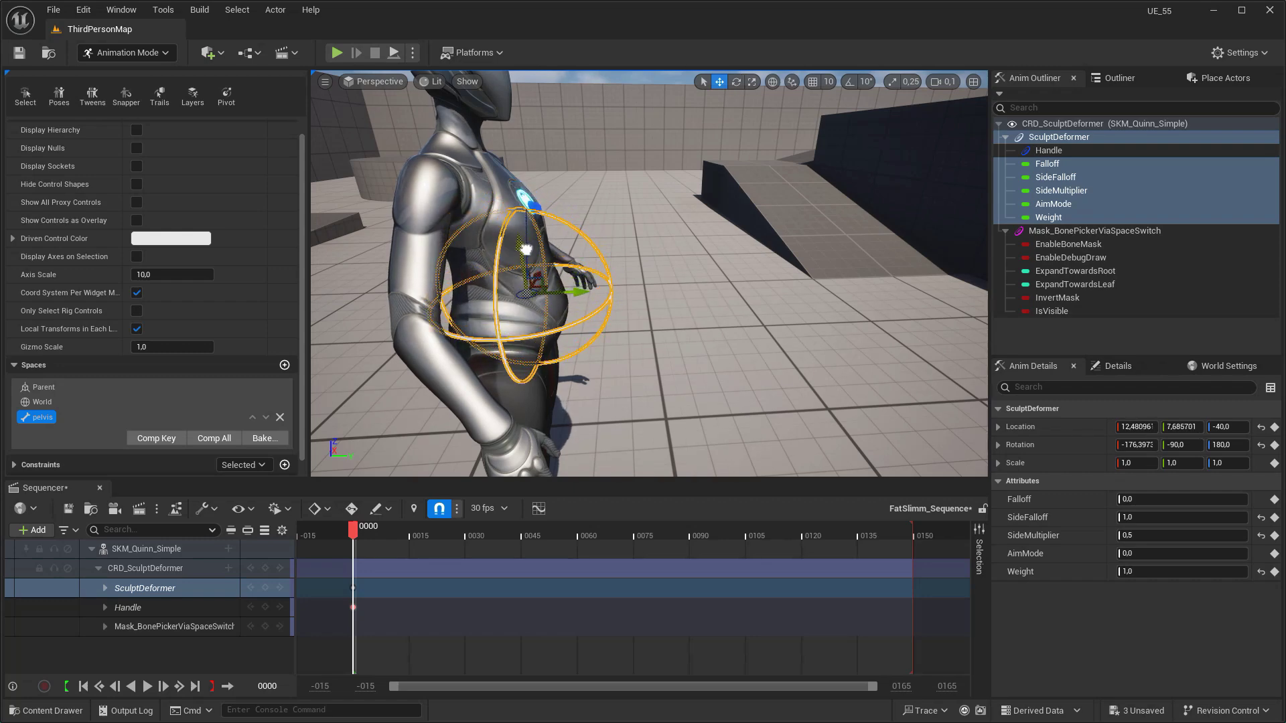
pyautogui.click(1138, 426)
pyautogui.write('11')
pyautogui.press('Return')
pyautogui.click(1187, 427)
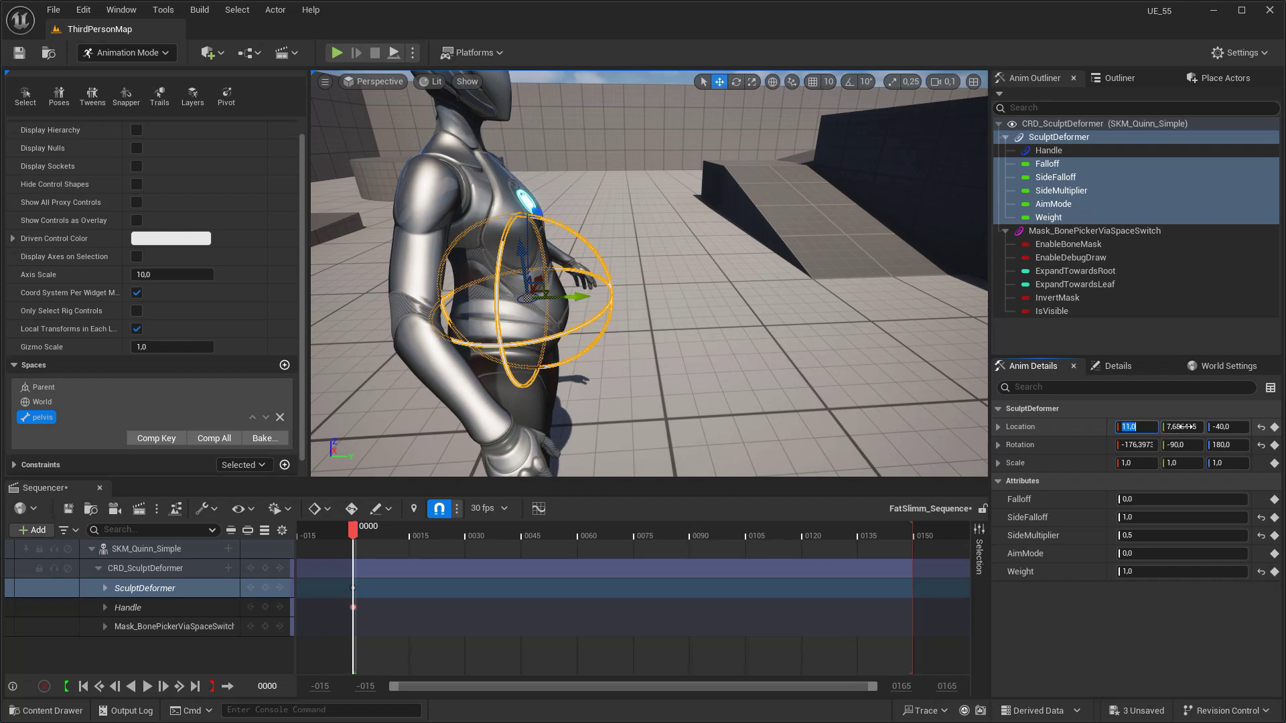
pyautogui.write('8')
pyautogui.press('Return')
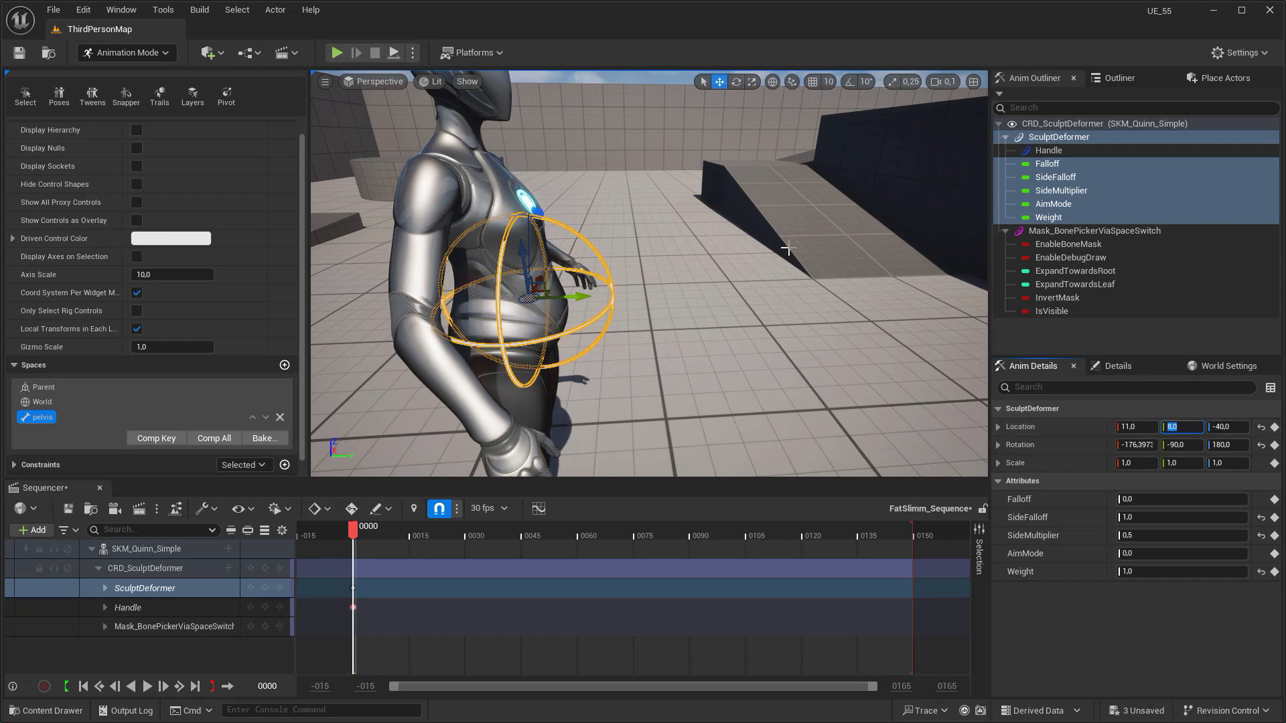
# - Scale the SculptDeformer control to 1.2 in Y and Z, key it at frame 0, and save the sequence
pyautogui.click(752, 82)
pyautogui.moveTo(574, 300); pyautogui.dragTo(613, 288)
pyautogui.moveTo(561, 252); pyautogui.dragTo(560, 253)
pyautogui.moveTo(579, 268); pyautogui.dragTo(606, 268, button='right')
pyautogui.press('a')
pyautogui.moveTo(647, 219); pyautogui.dragTo(642, 201)
pyautogui.click(263, 588)
pyautogui.press('a')
pyautogui.moveTo(480, 327); pyautogui.dragTo(632, 324, button='right')
pyautogui.press('s')
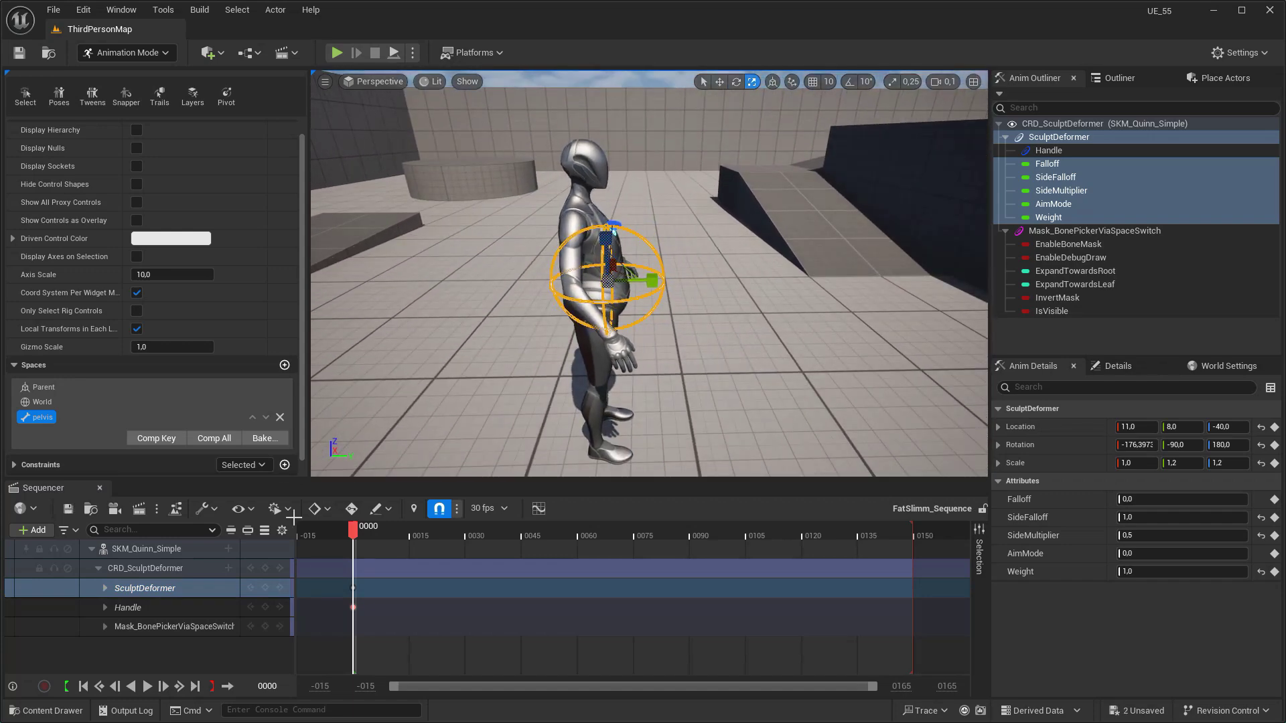
# - Enable the bone mask and turn off debug drawing on the Mask_BonePickerViaSpaceSwitch control
pyautogui.click(189, 628)
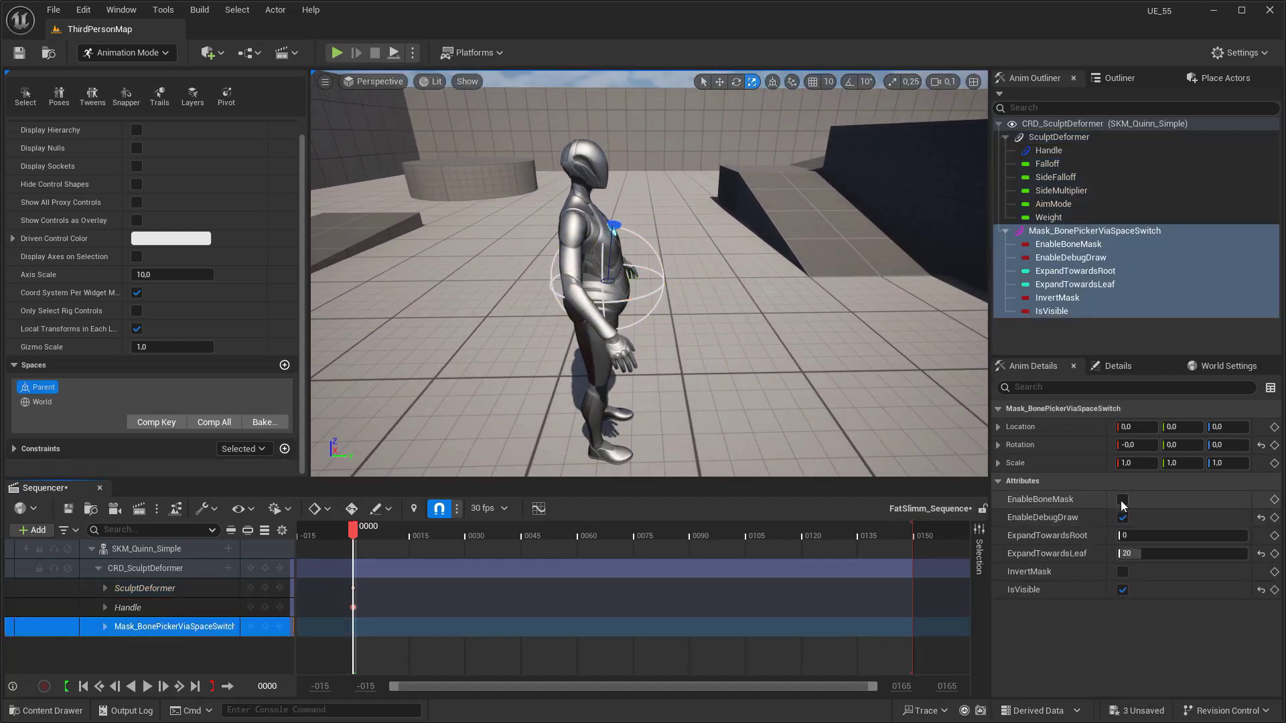
pyautogui.click(1122, 499)
pyautogui.click(1122, 518)
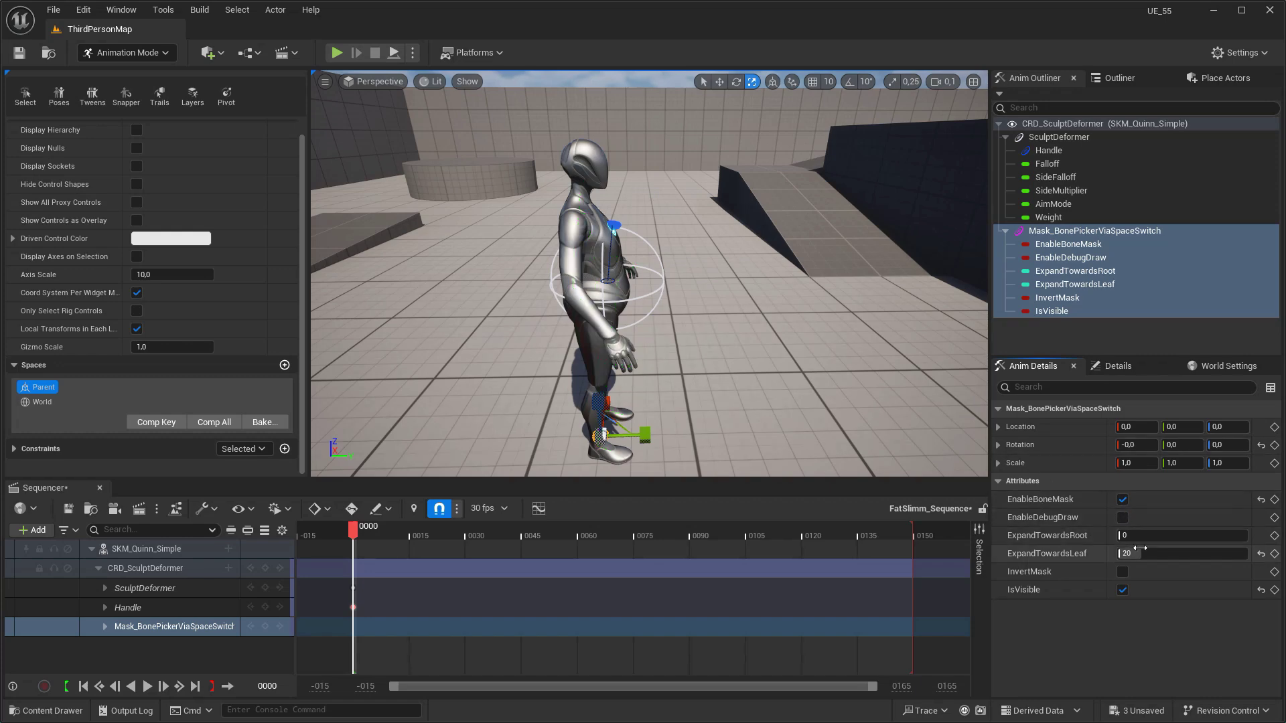
# - Set the mask control's ExpandTowardsLeaf to 9 and key the control at frame 0
pyautogui.click(1145, 553)
pyautogui.press('Return')
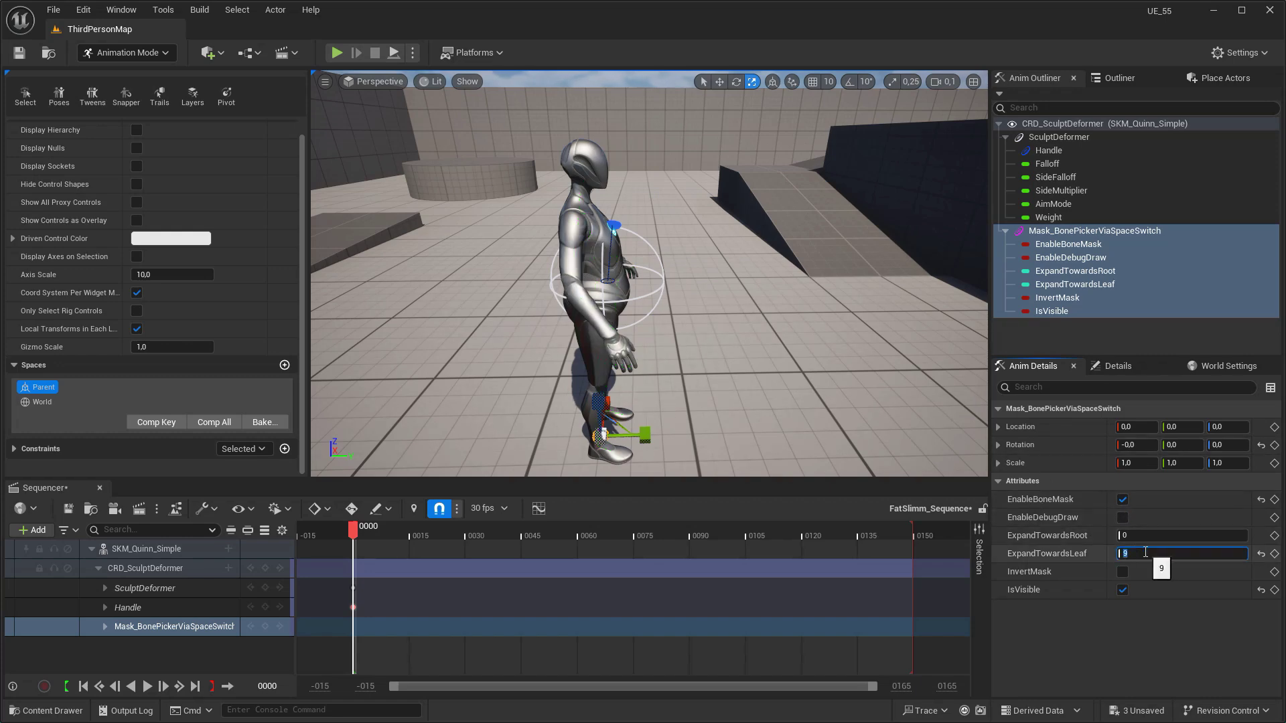
pyautogui.keyDown('alt'); pyautogui.moveTo(837, 335); pyautogui.dragTo(650, 359); pyautogui.keyUp('alt')
pyautogui.moveTo(1133, 554)
pyautogui.mouseDown()
pyautogui.moveTo(1167, 554)
pyautogui.moveTo(1127, 553)
pyautogui.mouseUp()
pyautogui.write('9')
pyautogui.press('Return')
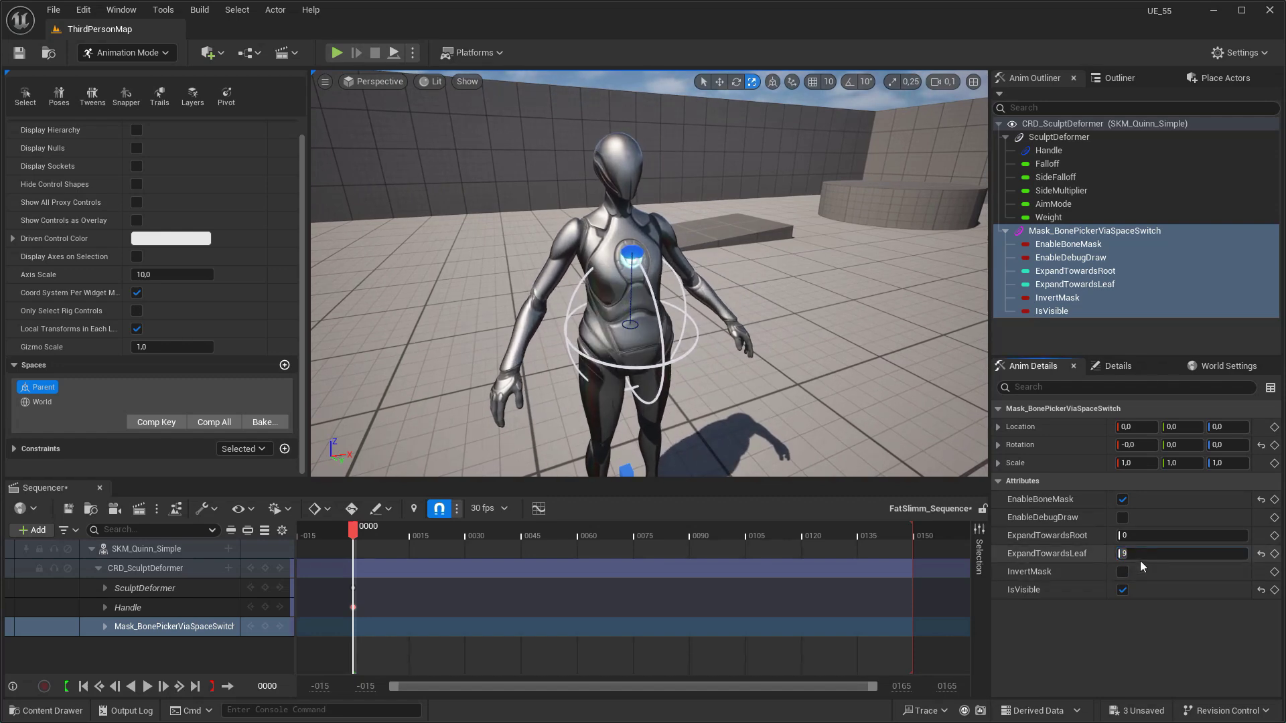
pyautogui.click(266, 627)
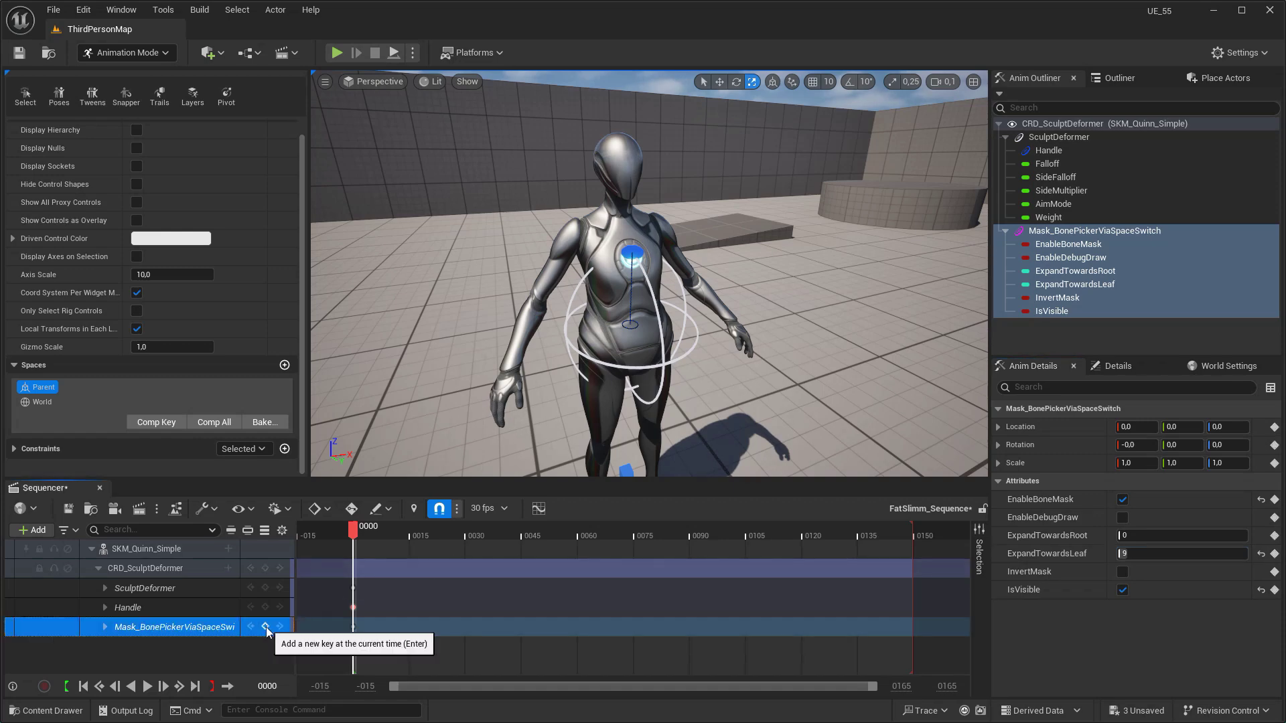
# - Copy the SculptDeformer and Handle keys from frame 0 to frame 150
pyautogui.click(393, 572)
pyautogui.scroll(6, 388, 579)
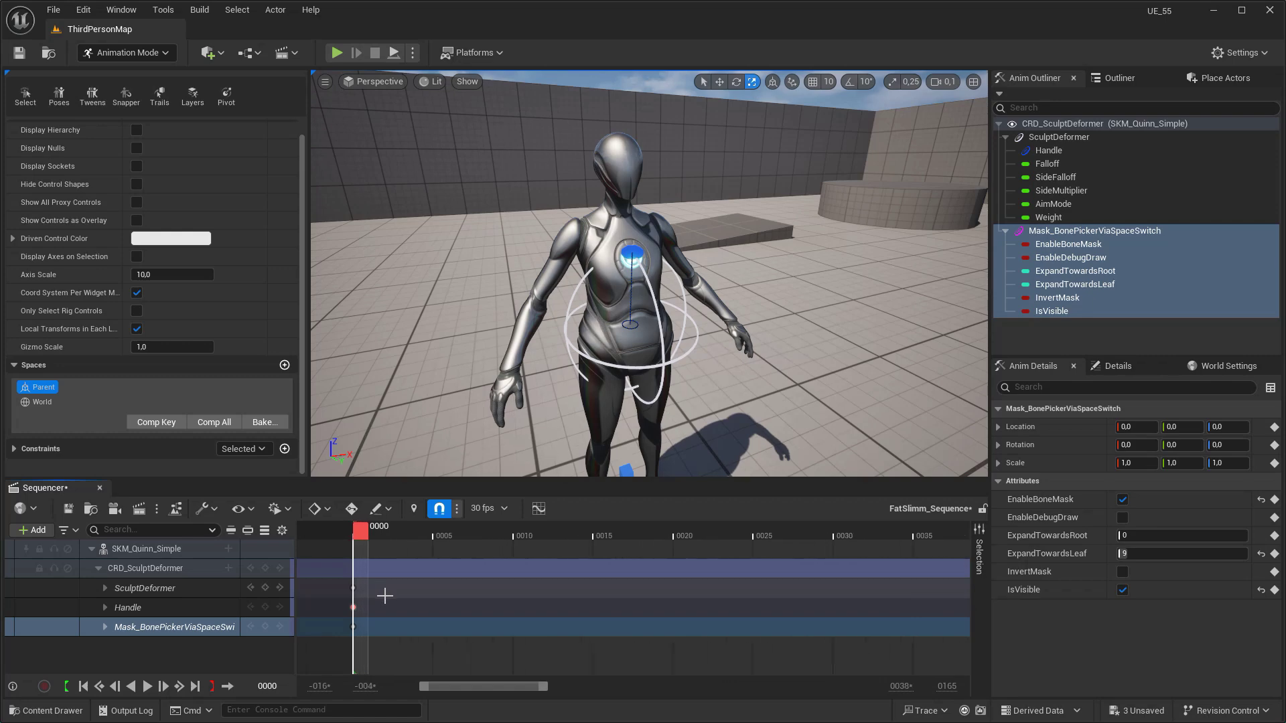
pyautogui.moveTo(363, 584); pyautogui.dragTo(336, 616)
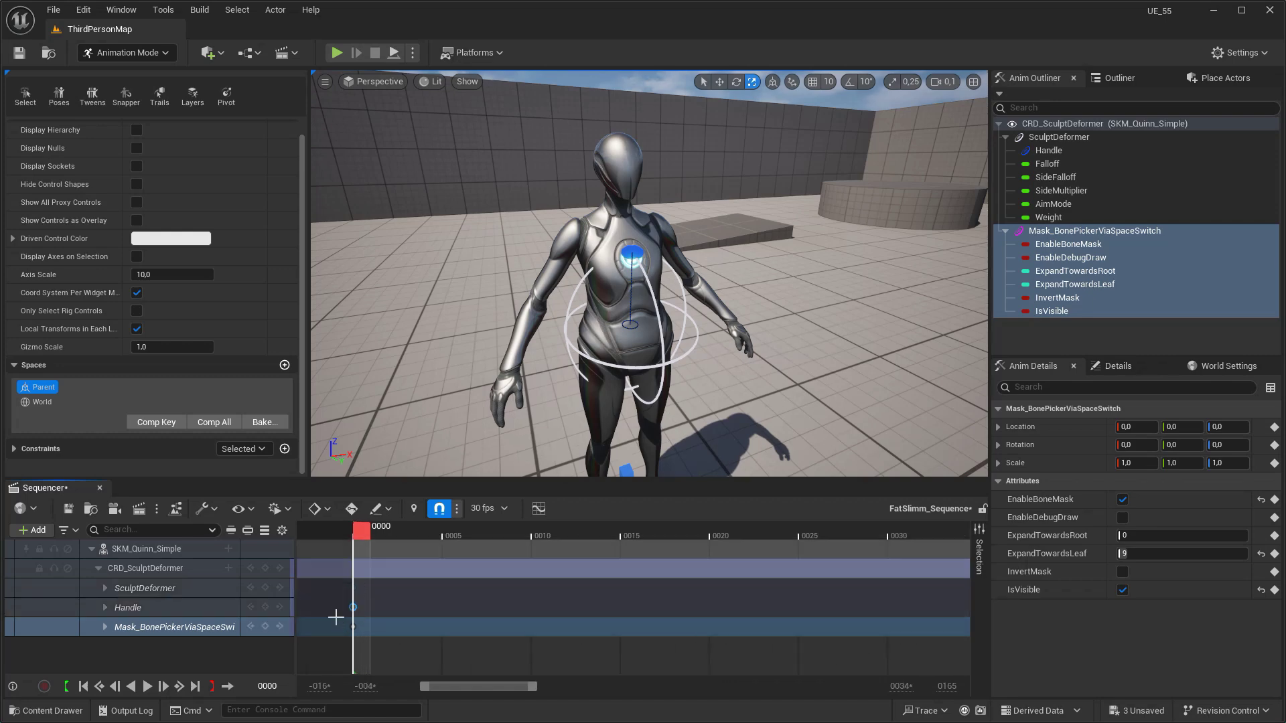
pyautogui.rightClick(352, 606)
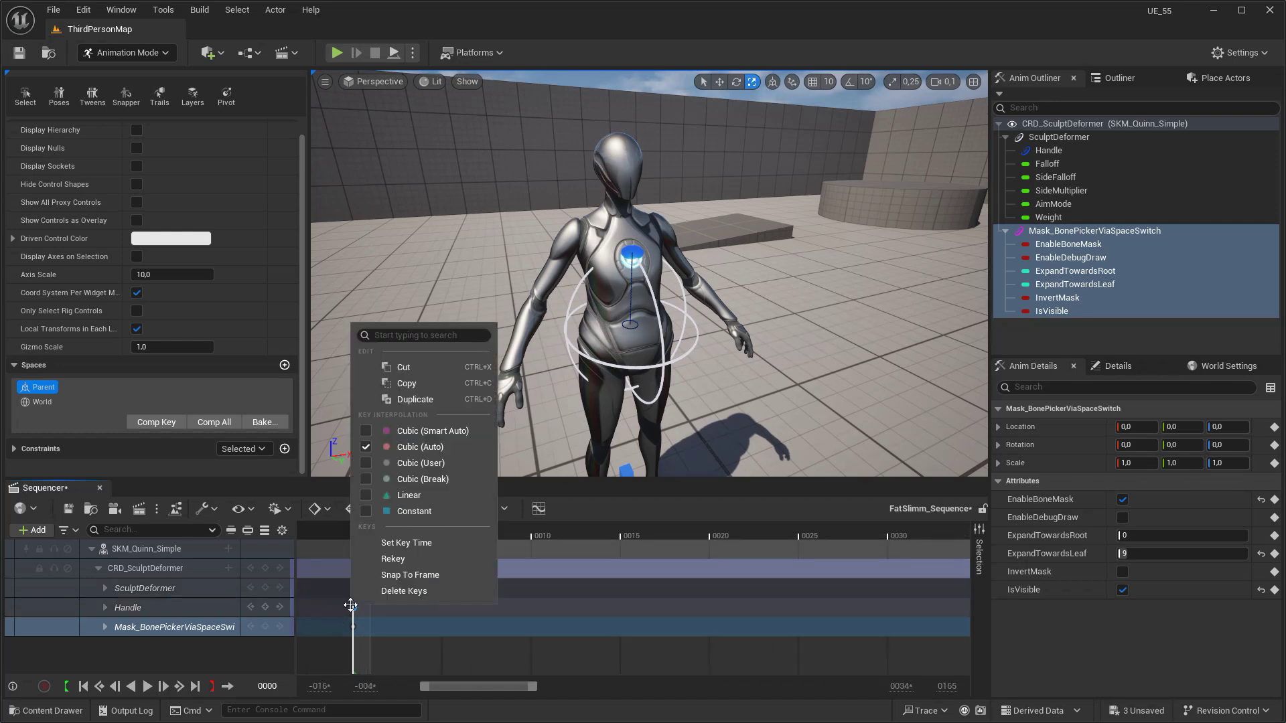
pyautogui.click(405, 383)
pyautogui.moveTo(492, 689); pyautogui.dragTo(763, 686)
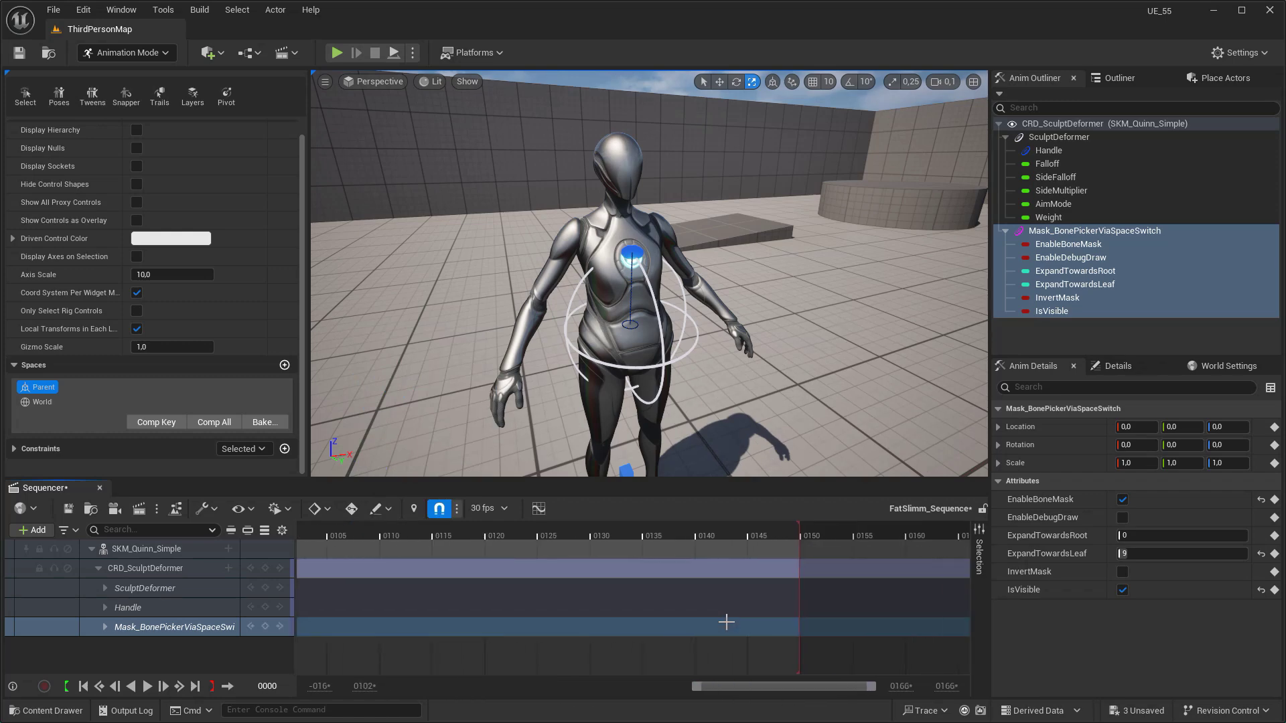
pyautogui.click(771, 534)
pyautogui.hotkey('ctrl', 'v')
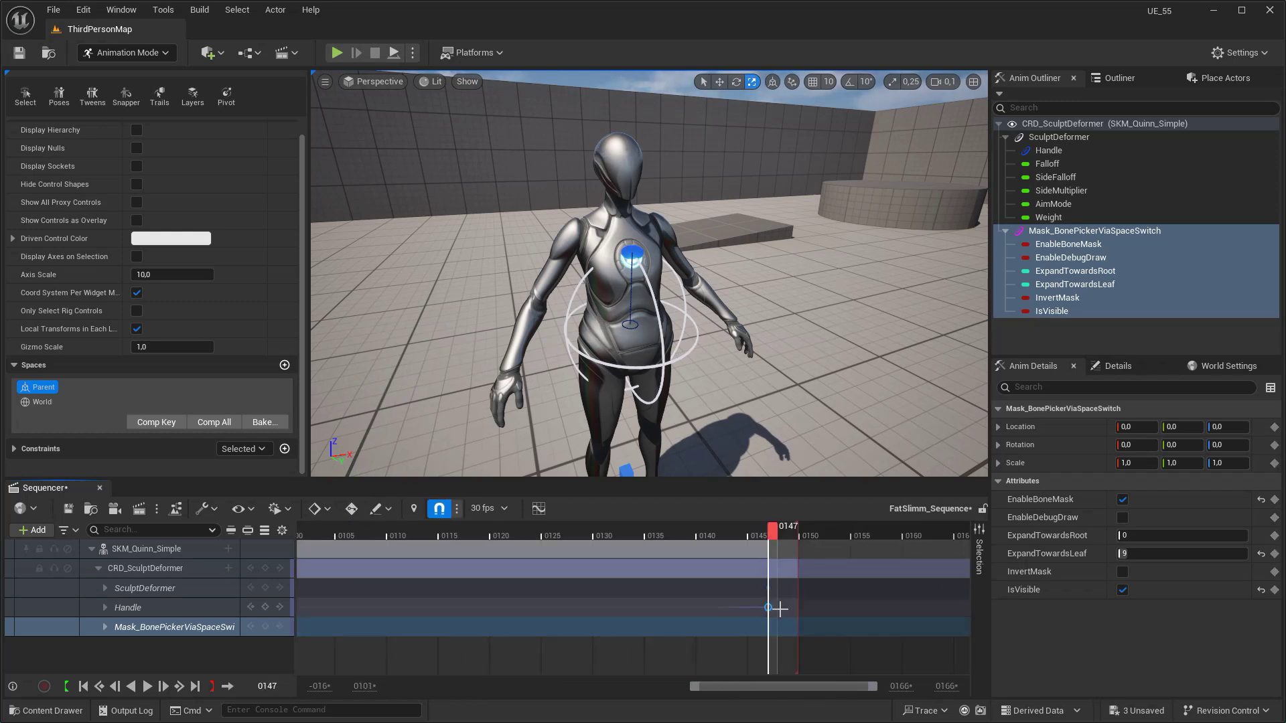
pyautogui.moveTo(768, 608); pyautogui.dragTo(797, 608)
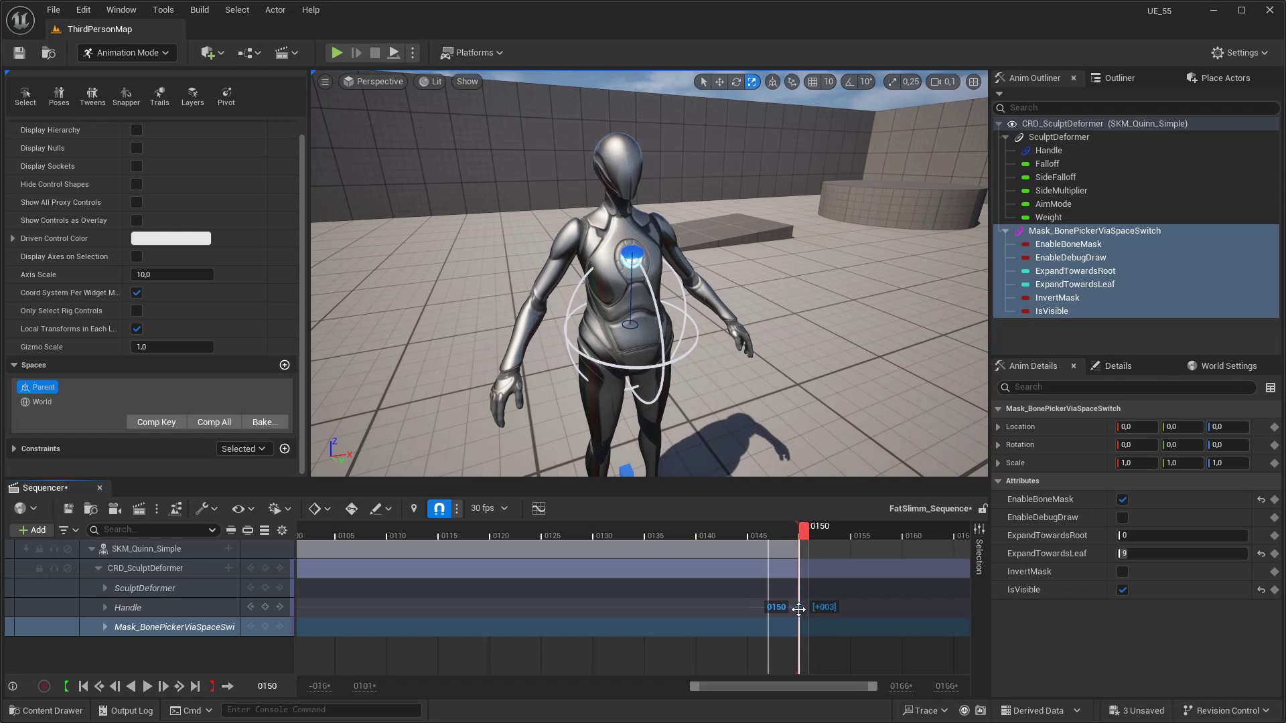
# - Set the SculptDeformer's Weight to 0 at frame 0 and key it
pyautogui.moveTo(791, 694); pyautogui.dragTo(492, 686)
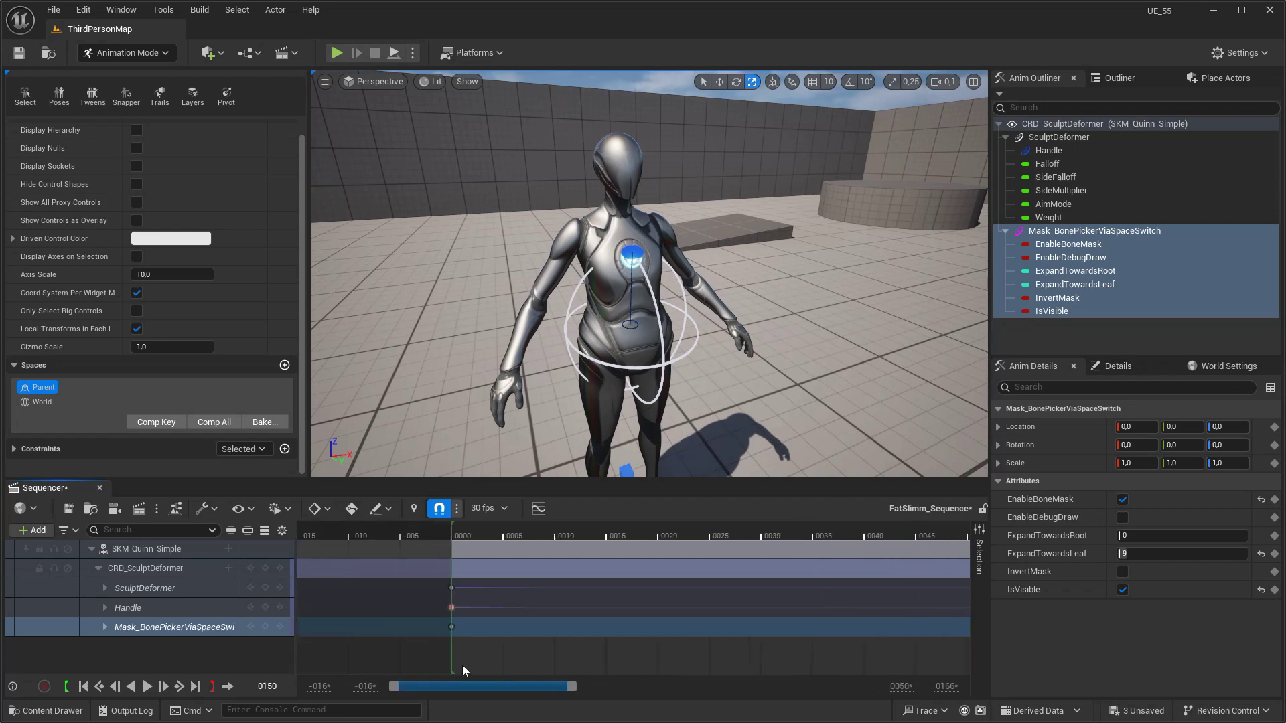
pyautogui.click(452, 588)
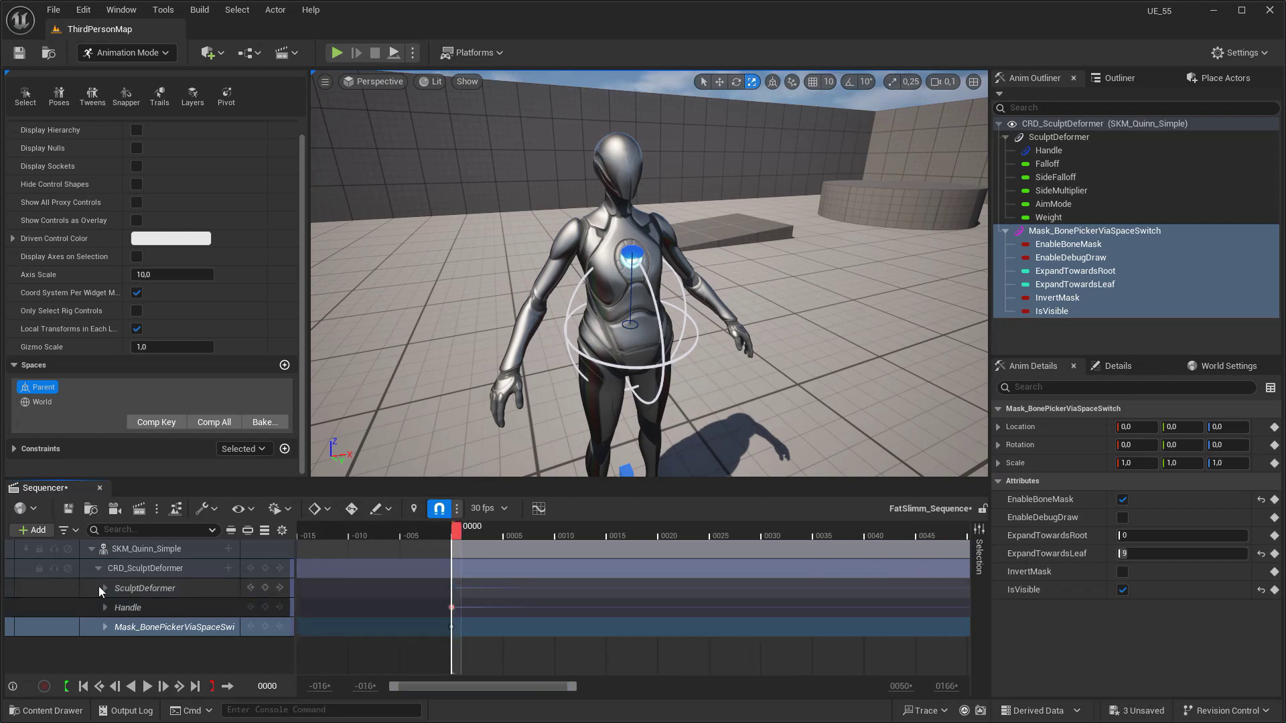
pyautogui.click(104, 588)
pyautogui.scroll(-4, 254, 619)
pyautogui.scroll(-5, 218, 630)
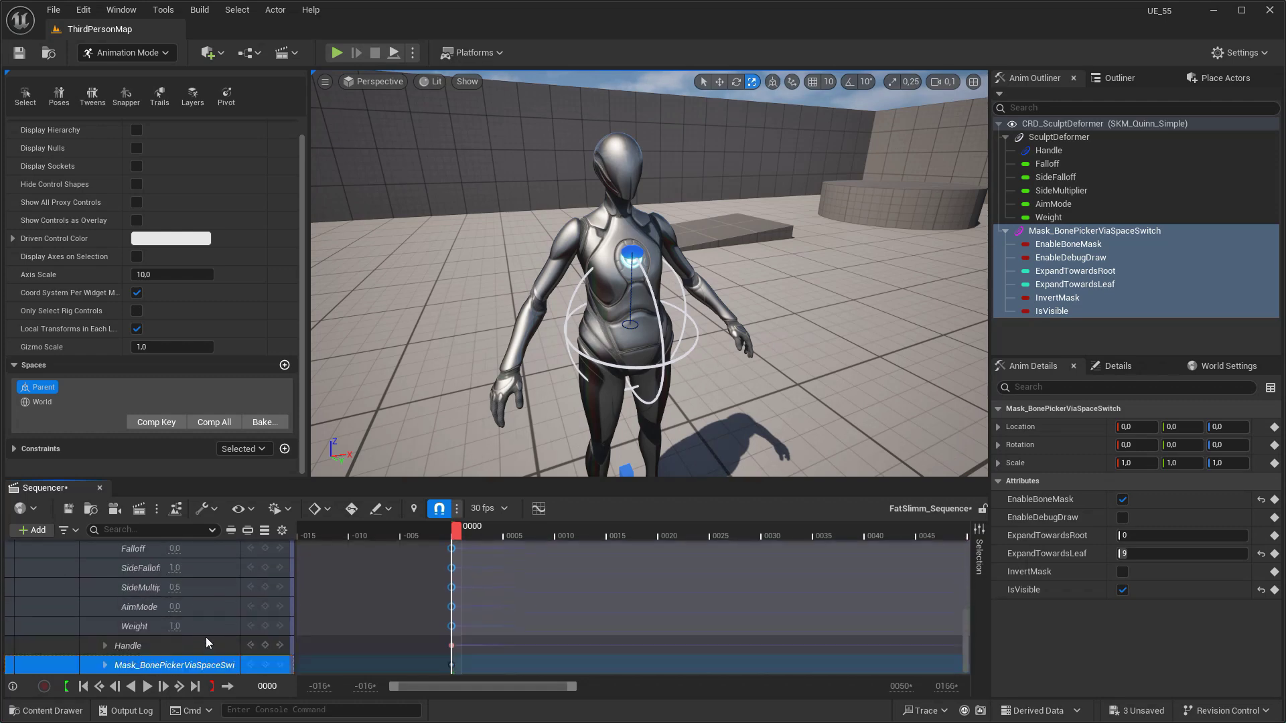
pyautogui.press('Return')
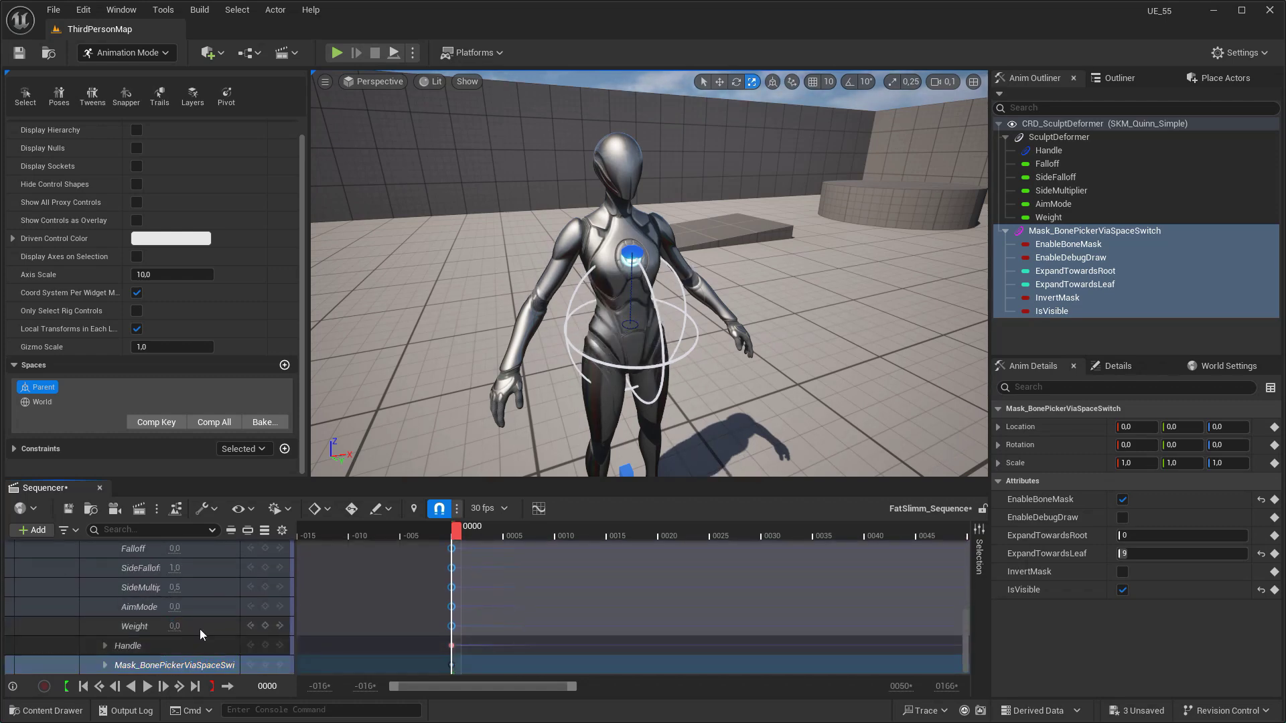
pyautogui.click(265, 626)
# - Play the sequence to preview the mannequin's body change from the side
pyautogui.moveTo(582, 425); pyautogui.dragTo(747, 402, button='right')
pyautogui.click(147, 687)
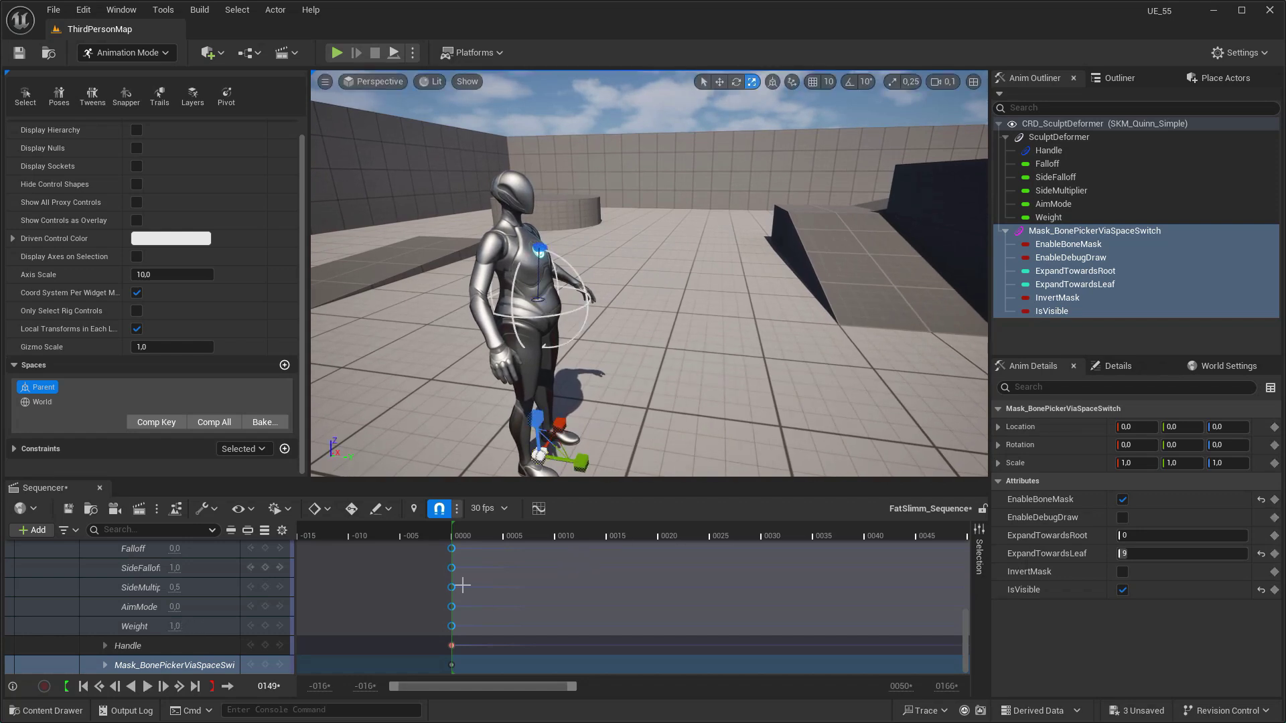
pyautogui.click(131, 688)
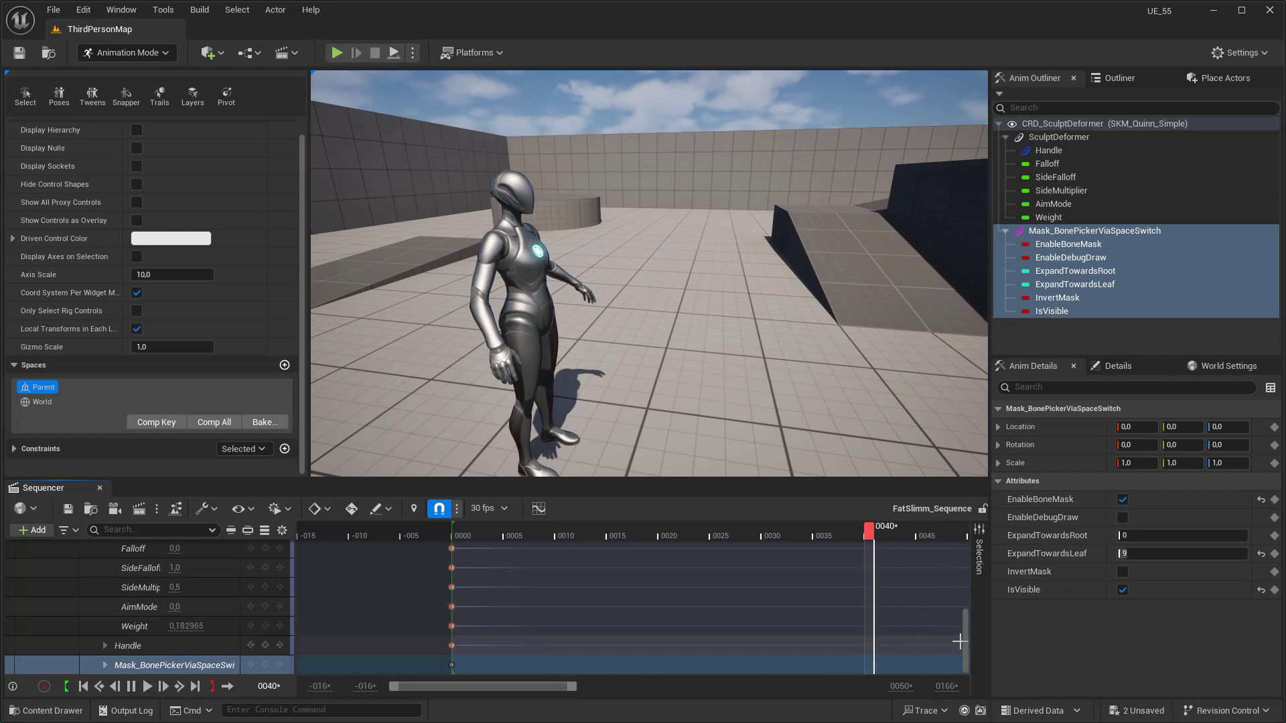
# - Set the CRD_SculptDeformer section to Keep State when finished
pyautogui.moveTo(965, 637); pyautogui.dragTo(965, 568)
pyautogui.click(98, 568)
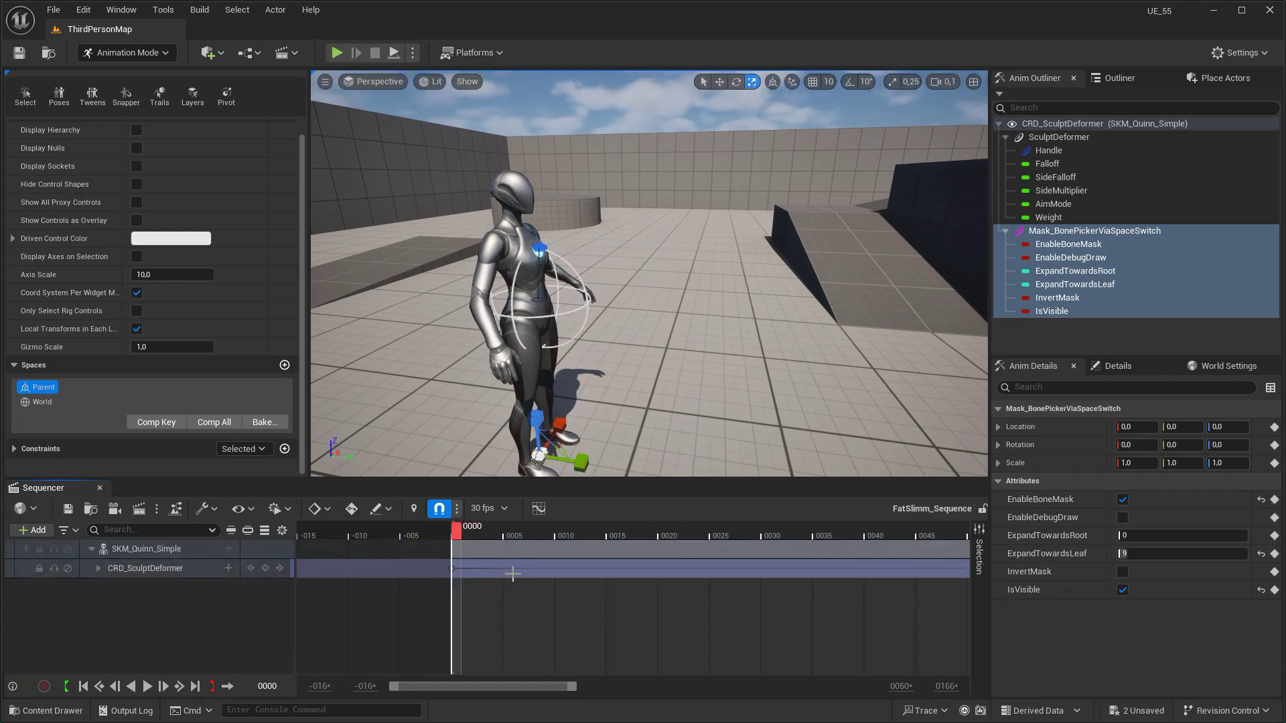
pyautogui.keyDown('ctrl'); pyautogui.scroll(-3, 513, 572); pyautogui.keyUp('ctrl')
pyautogui.rightClick(514, 574)
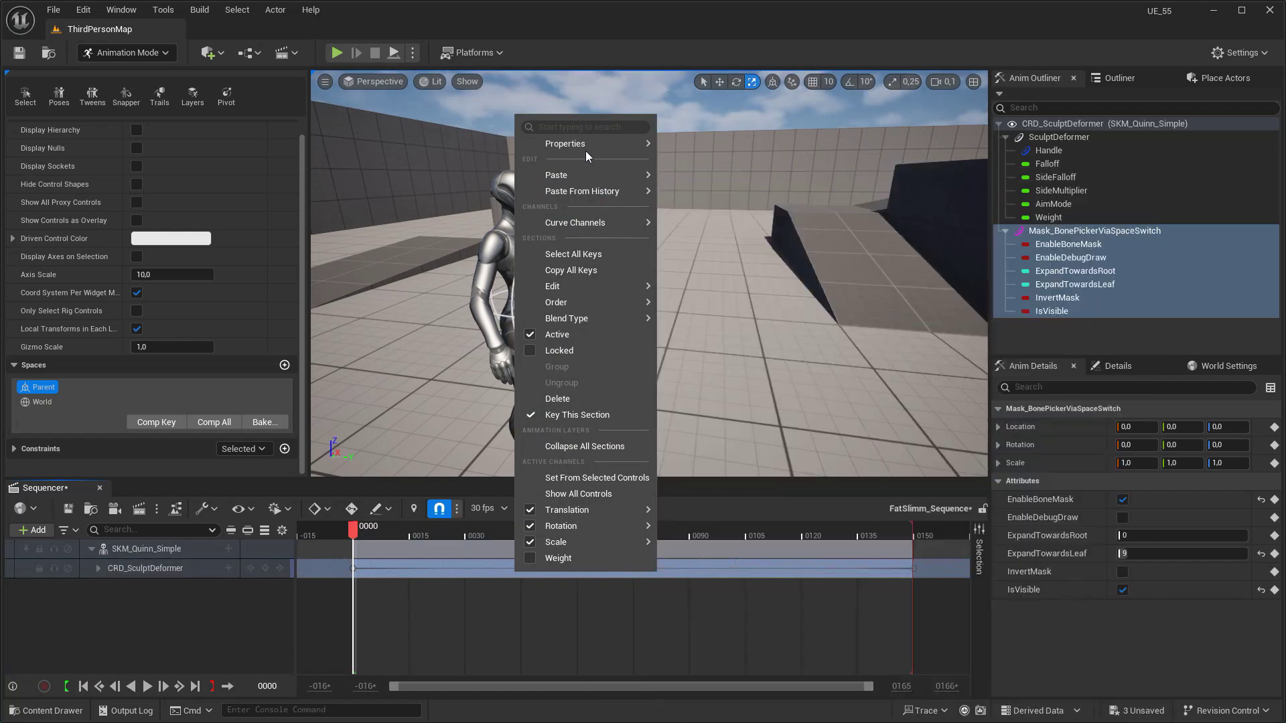
pyautogui.moveTo(585, 149)
pyautogui.click(844, 207)
pyautogui.click(844, 219)
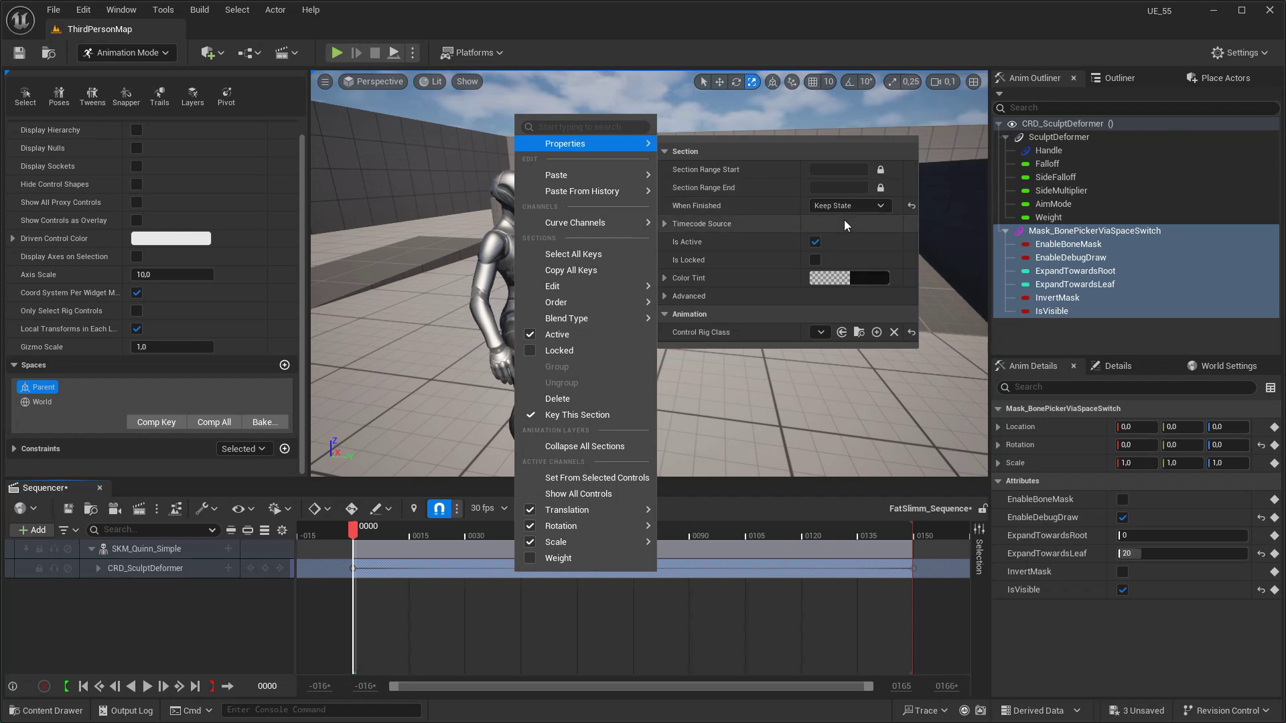
# - Set the section's Post Roll Frames to 0148 and save the sequence
pyautogui.click(666, 296)
pyautogui.click(845, 329)
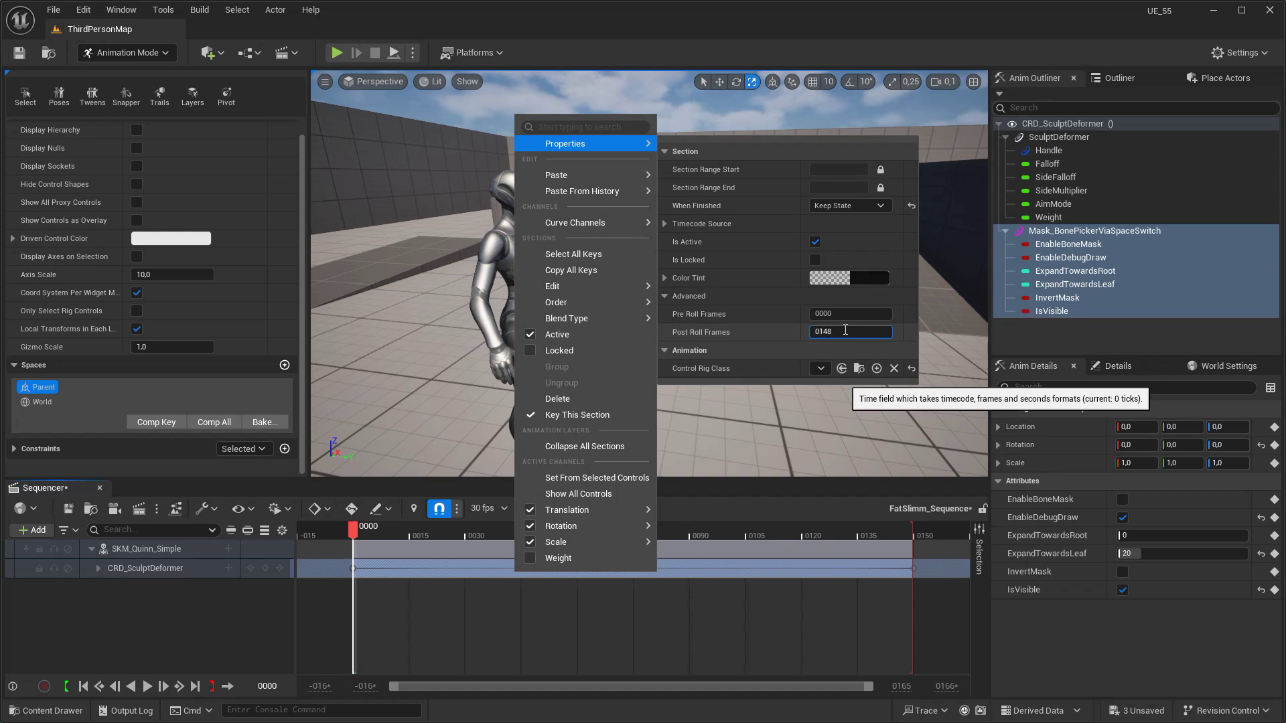
pyautogui.write('0148')
pyautogui.press('Return')
pyautogui.click(67, 514)
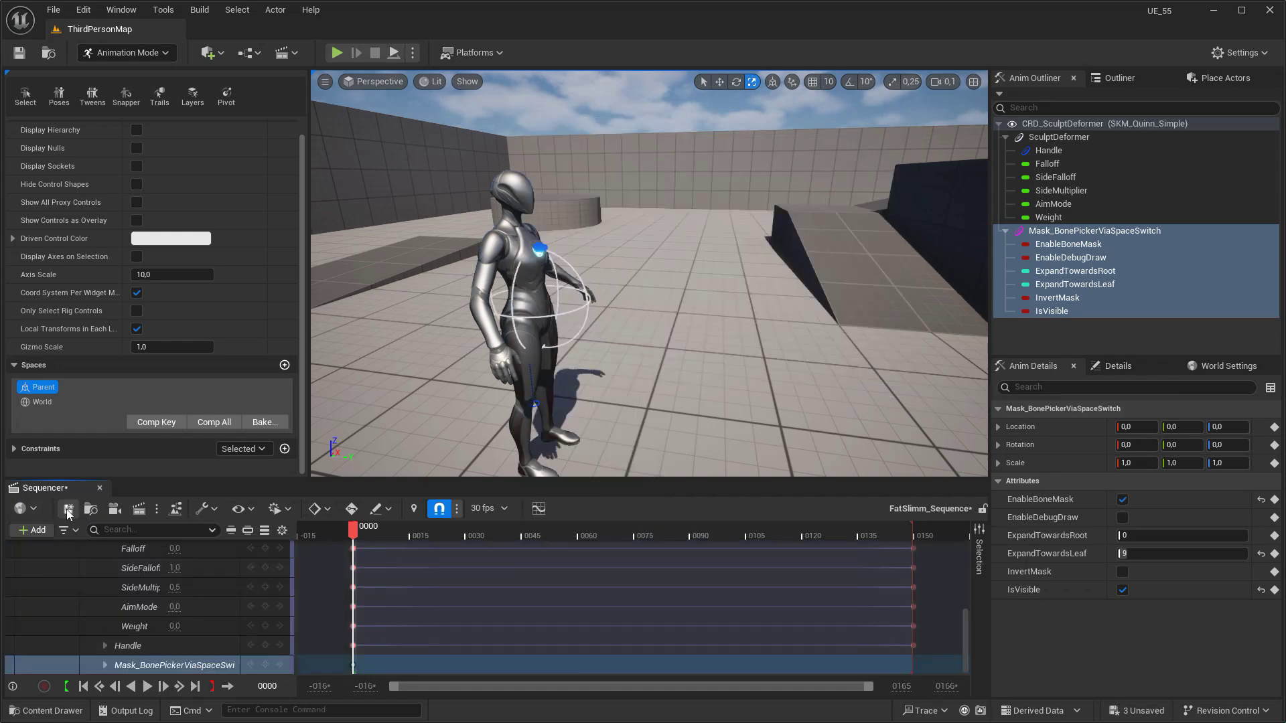
# - Close Sequencer and open the BP_ThirdPersonCharacter blueprint from the ThirdPerson Blueprints folder
pyautogui.click(100, 488)
pyautogui.scroll(3, 402, 508)
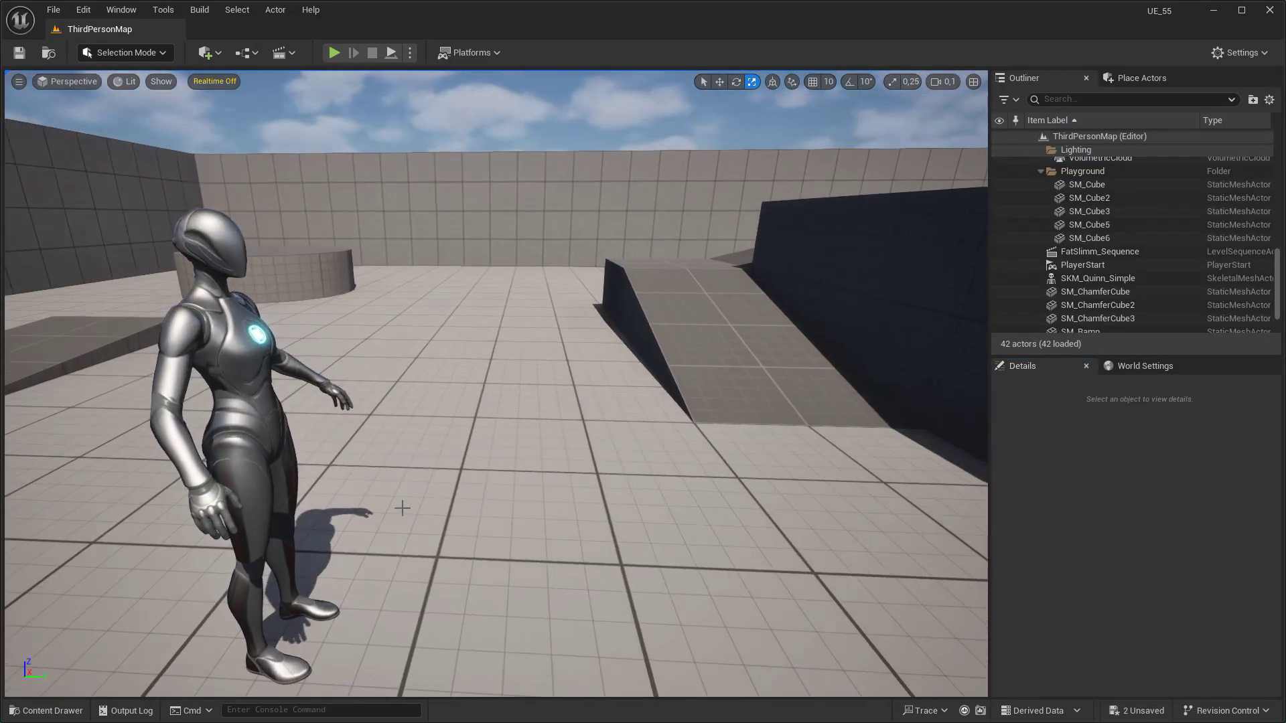
pyautogui.hotkey('ctrl', 'space')
pyautogui.click(374, 474)
pyautogui.click(316, 473)
pyautogui.doubleClick(383, 546)
pyautogui.click(167, 557)
pyautogui.doubleClick(167, 557)
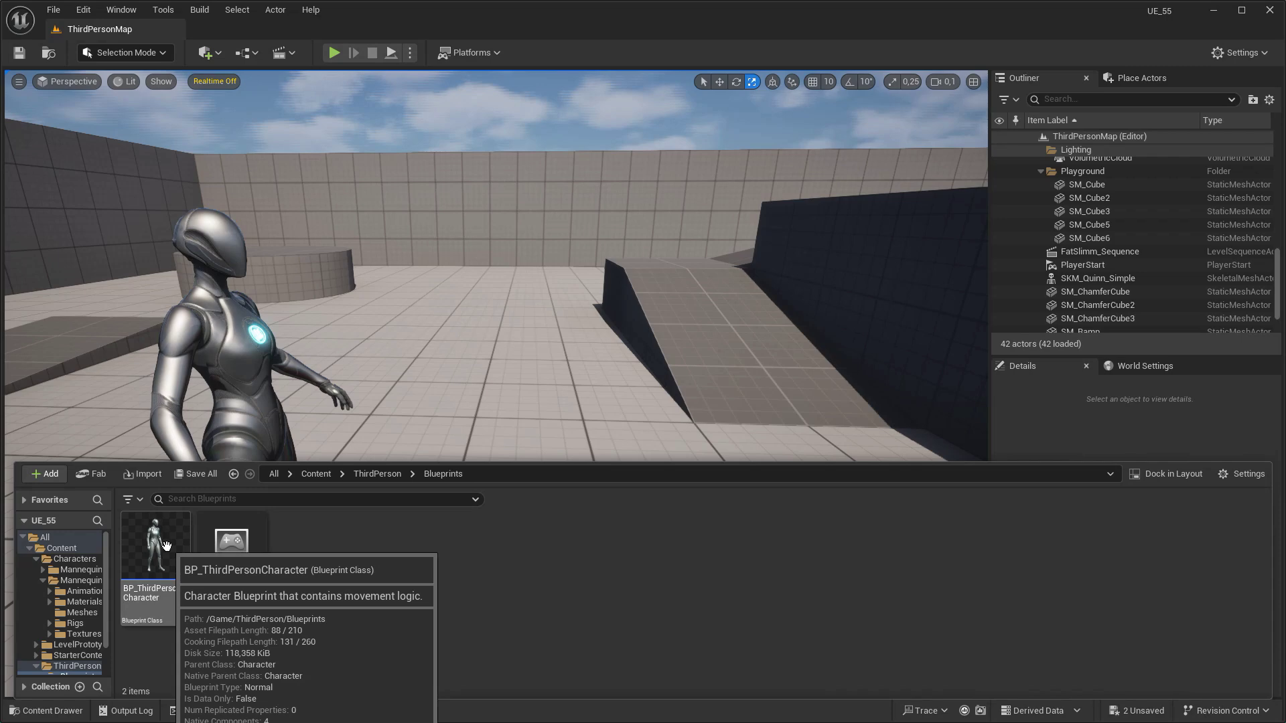
pyautogui.doubleClick(166, 546)
# - Add an Event BeginPlay node in the empty area above the Add Input Mapping comment
pyautogui.rightClick(411, 253)
pyautogui.write('b')
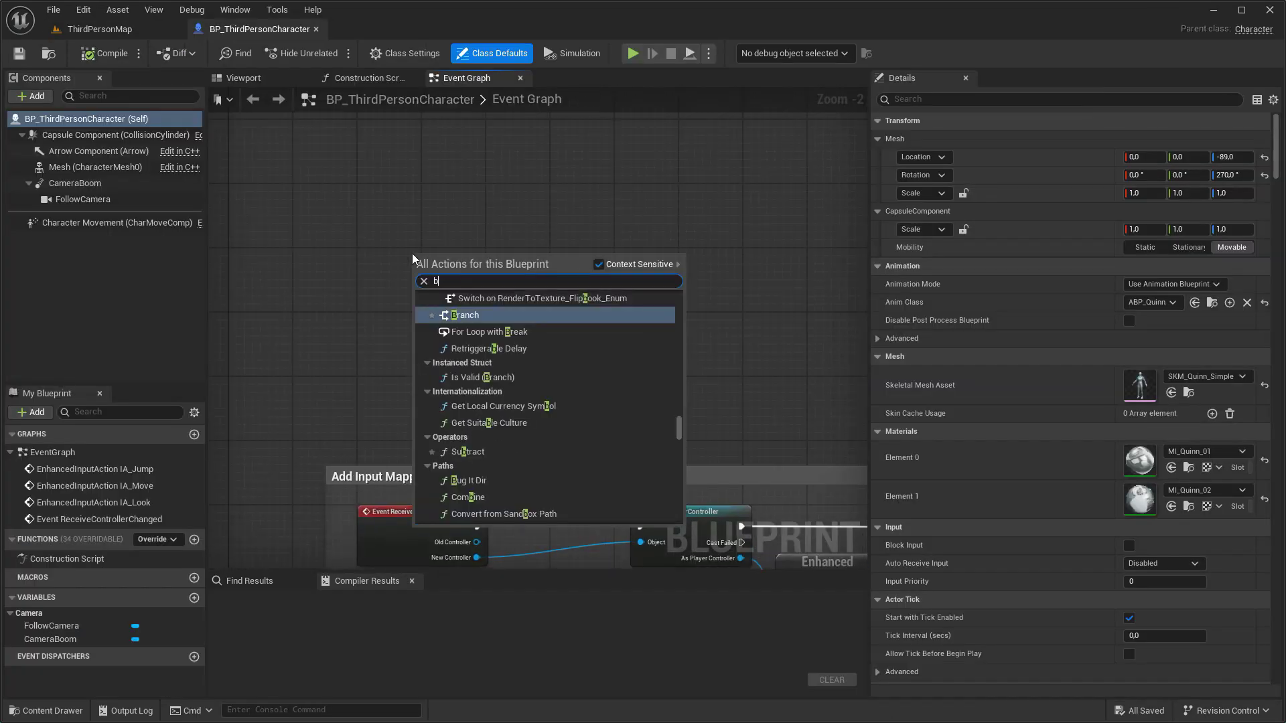
pyautogui.write('egin')
pyautogui.click(489, 310)
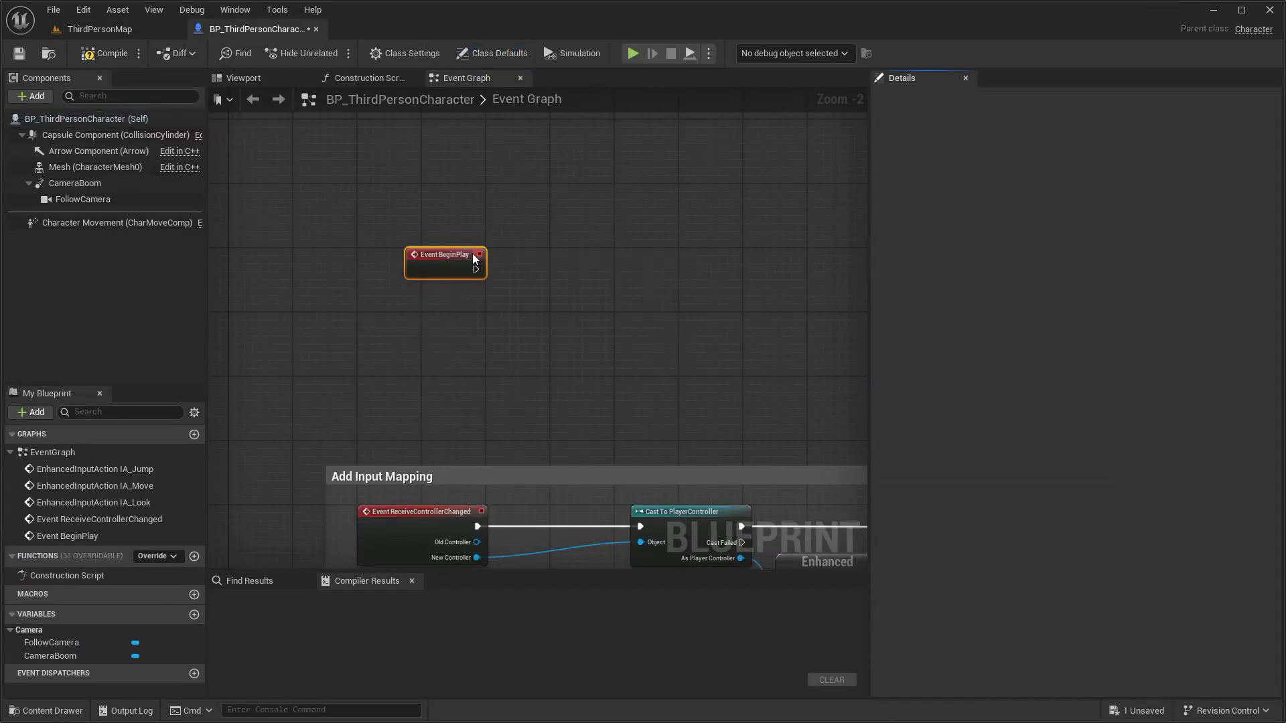
# - Connect a Create Level Sequence Player node to Event BeginPlay and set its Level Sequence to FatSlimm_Sequence
pyautogui.scroll(2, 498, 278)
pyautogui.moveTo(488, 263); pyautogui.dragTo(524, 263)
pyautogui.write('crea')
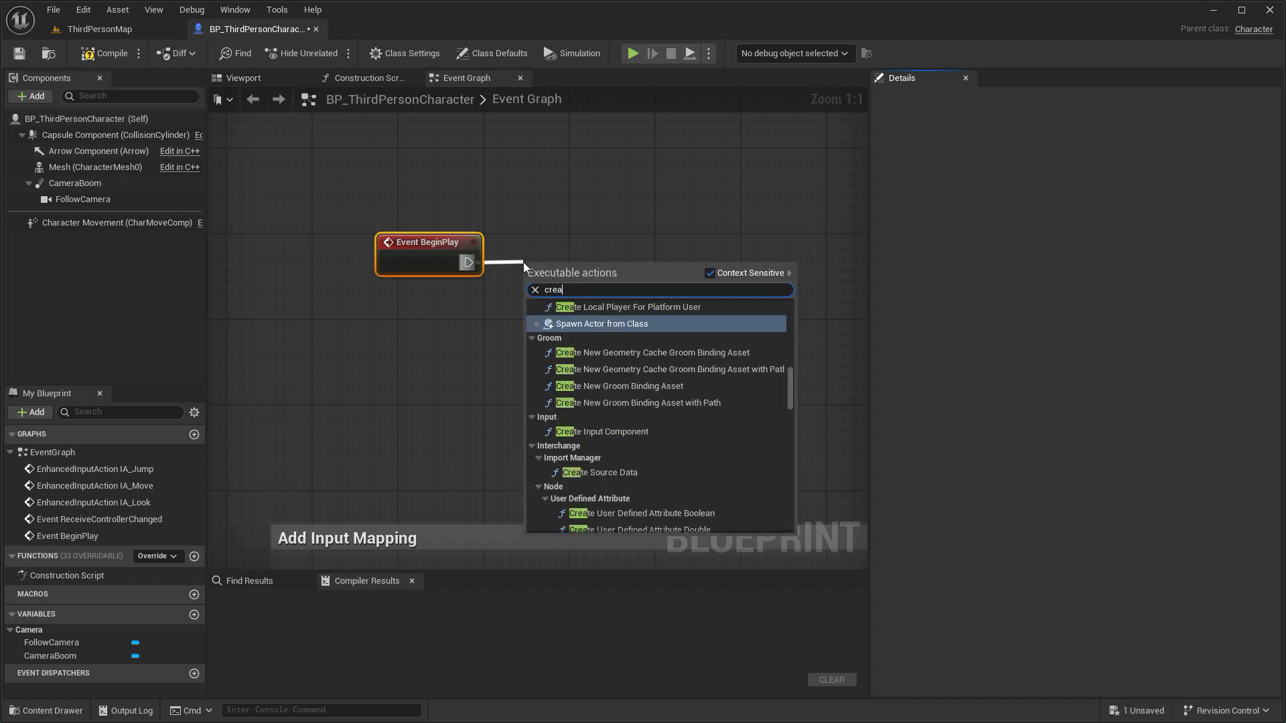
pyautogui.write('te leve')
pyautogui.click(595, 332)
pyautogui.moveTo(600, 277); pyautogui.dragTo(622, 253)
pyautogui.moveTo(871, 248); pyautogui.dragTo(1034, 261)
pyautogui.click(590, 296)
pyautogui.click(632, 384)
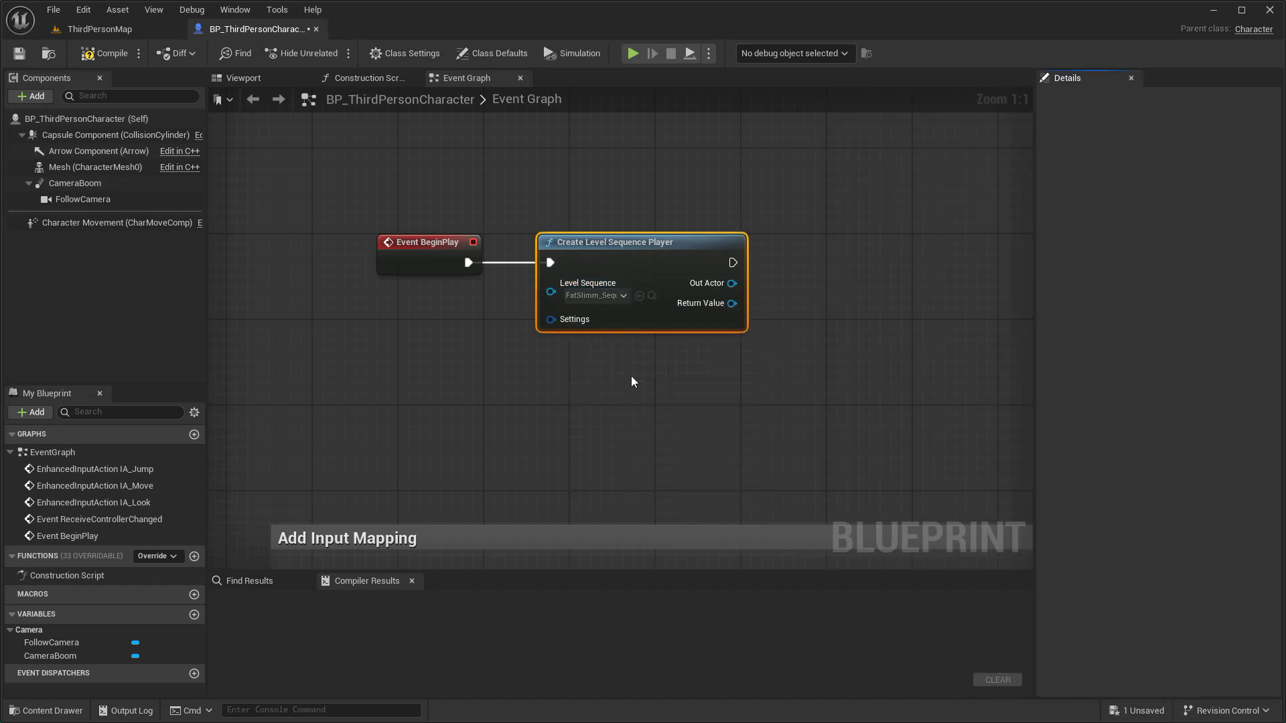
# - Add an Add Binding node targeting the Out Actor of Create Level Sequence Player
pyautogui.moveTo(687, 354); pyautogui.dragTo(600, 328, button='right')
pyautogui.moveTo(645, 257); pyautogui.dragTo(722, 254)
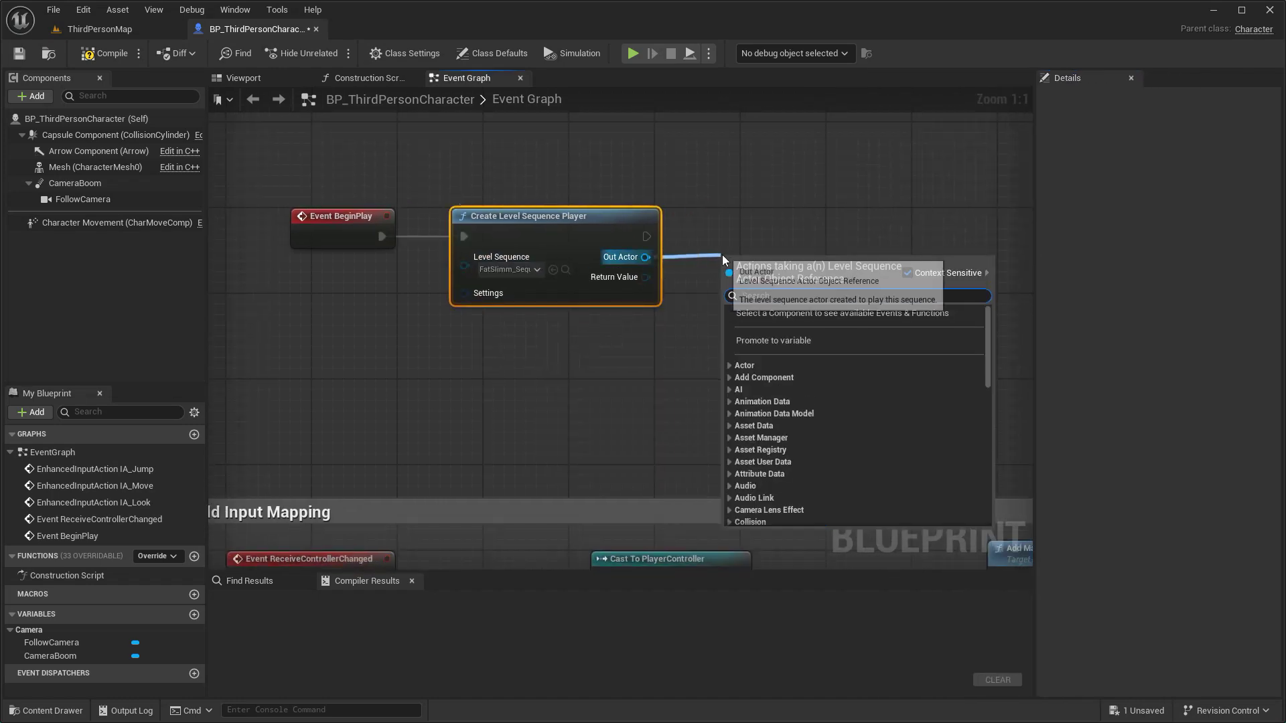
pyautogui.write('add binding')
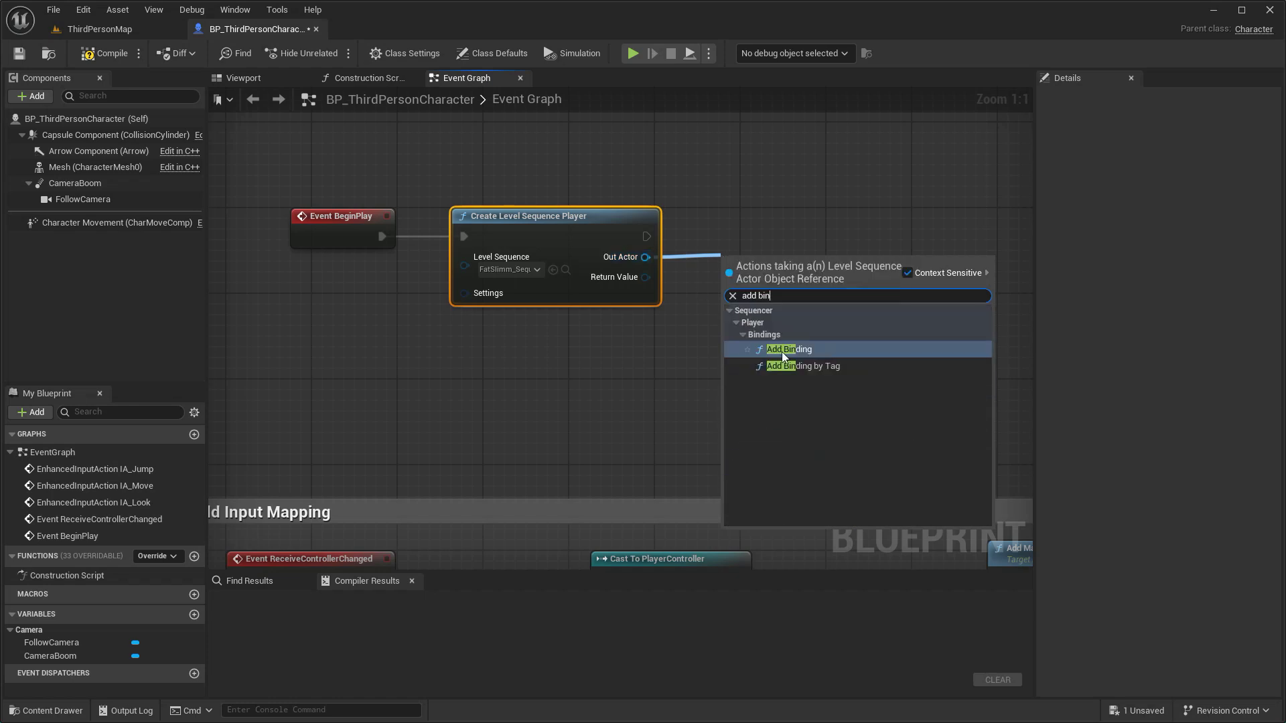
pyautogui.click(781, 351)
# - Promote the Return Value of Create Level Sequence Player to a variable and chain its SET node after Add Binding
pyautogui.moveTo(808, 255); pyautogui.dragTo(635, 222, button='right')
pyautogui.rightClick(470, 244)
pyautogui.click(513, 284)
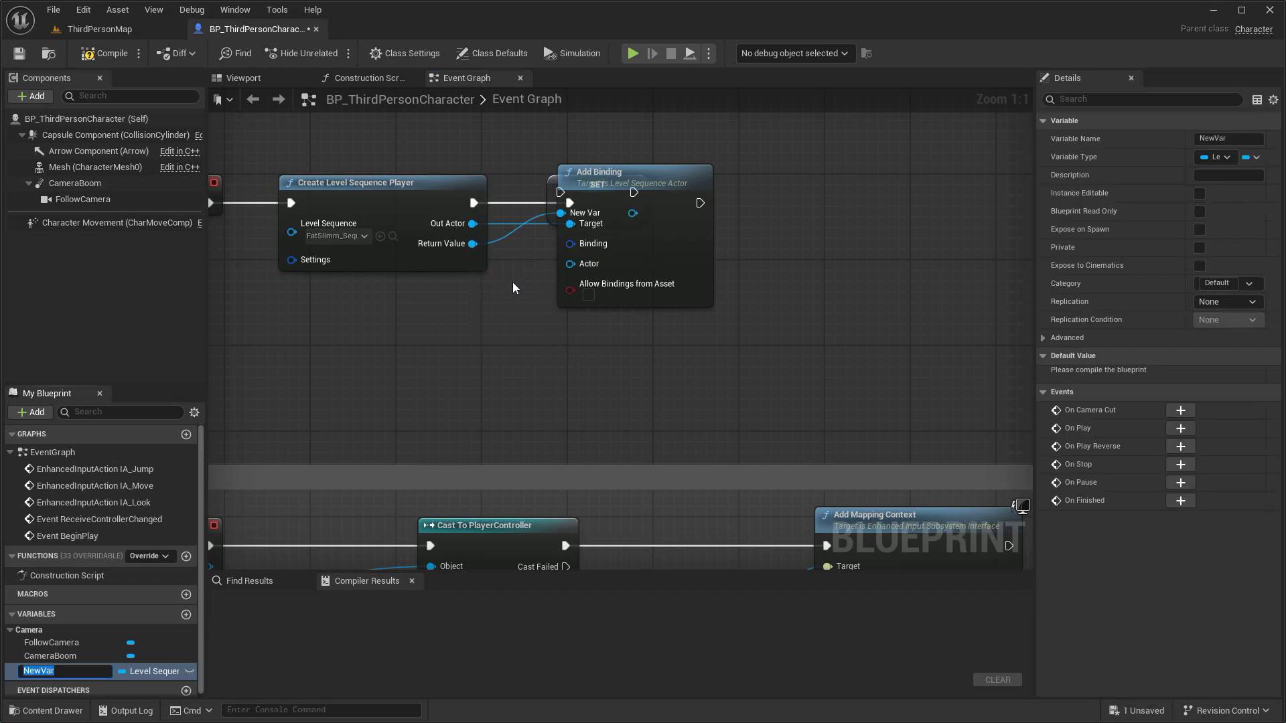
pyautogui.moveTo(558, 183); pyautogui.dragTo(814, 204)
pyautogui.moveTo(700, 203); pyautogui.dragTo(830, 221)
# - Route the Return Value wire beneath the Add Binding node with two reroute points
pyautogui.doubleClick(507, 235)
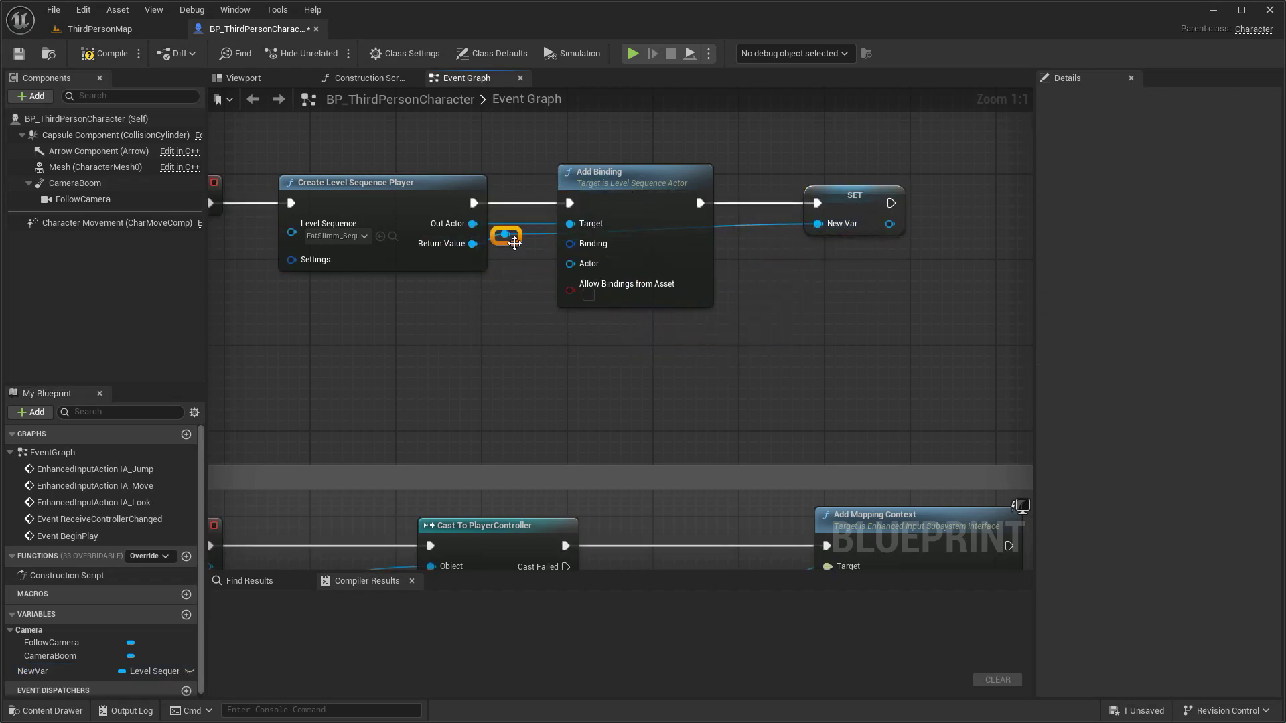
pyautogui.doubleClick(569, 313)
pyautogui.moveTo(580, 323); pyautogui.dragTo(741, 331)
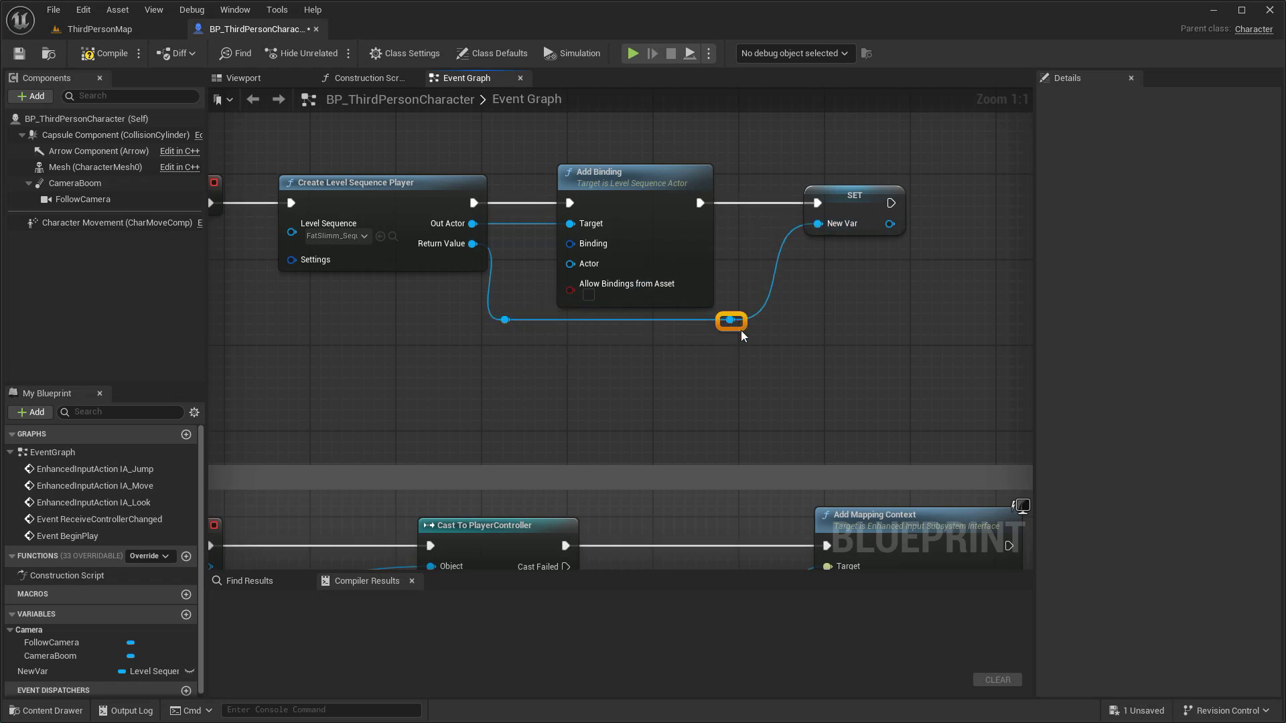
# - Rename the new variable as SequencePlayer and compile the blueprint
pyautogui.doubleClick(63, 672)
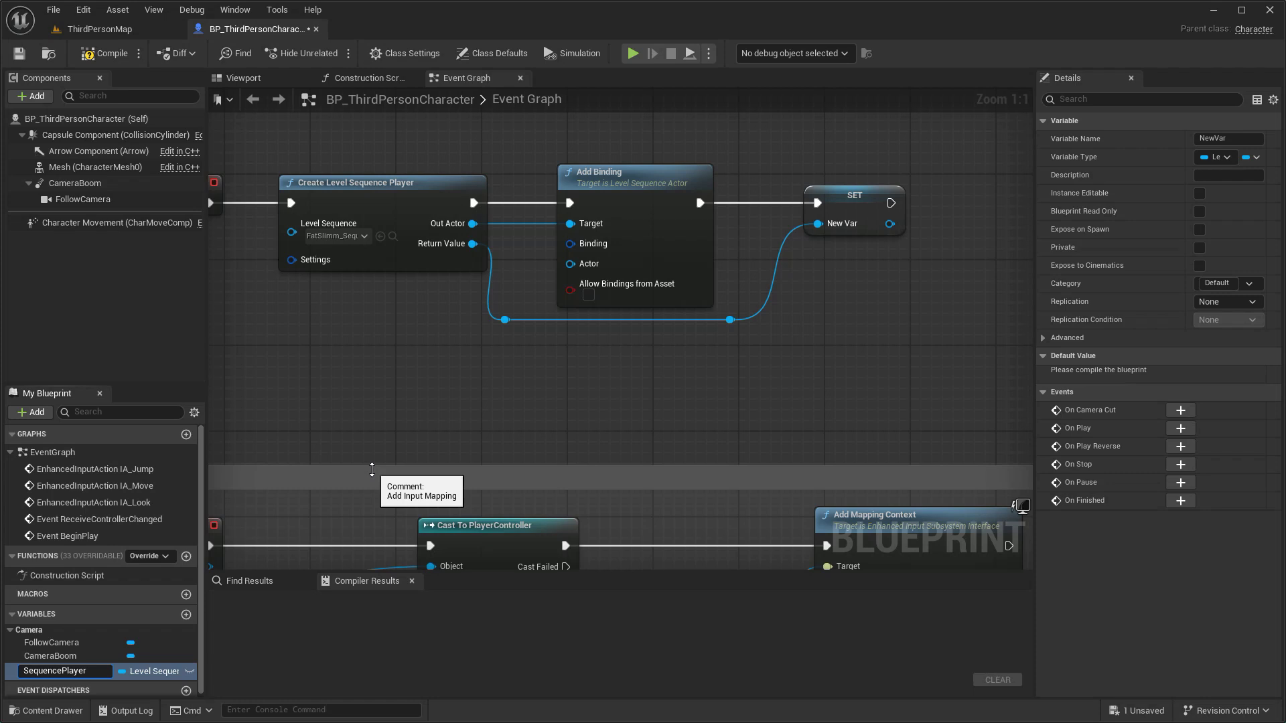
pyautogui.press('Return')
pyautogui.moveTo(679, 369); pyautogui.dragTo(700, 319, button='right')
pyautogui.press('F7')
# - Feed Add Binding's Binding input from a Get Sequence Binding node set to FatSlimm_Sequence and SKM_Quinn_Simple
pyautogui.moveTo(633, 211); pyautogui.dragTo(459, 288)
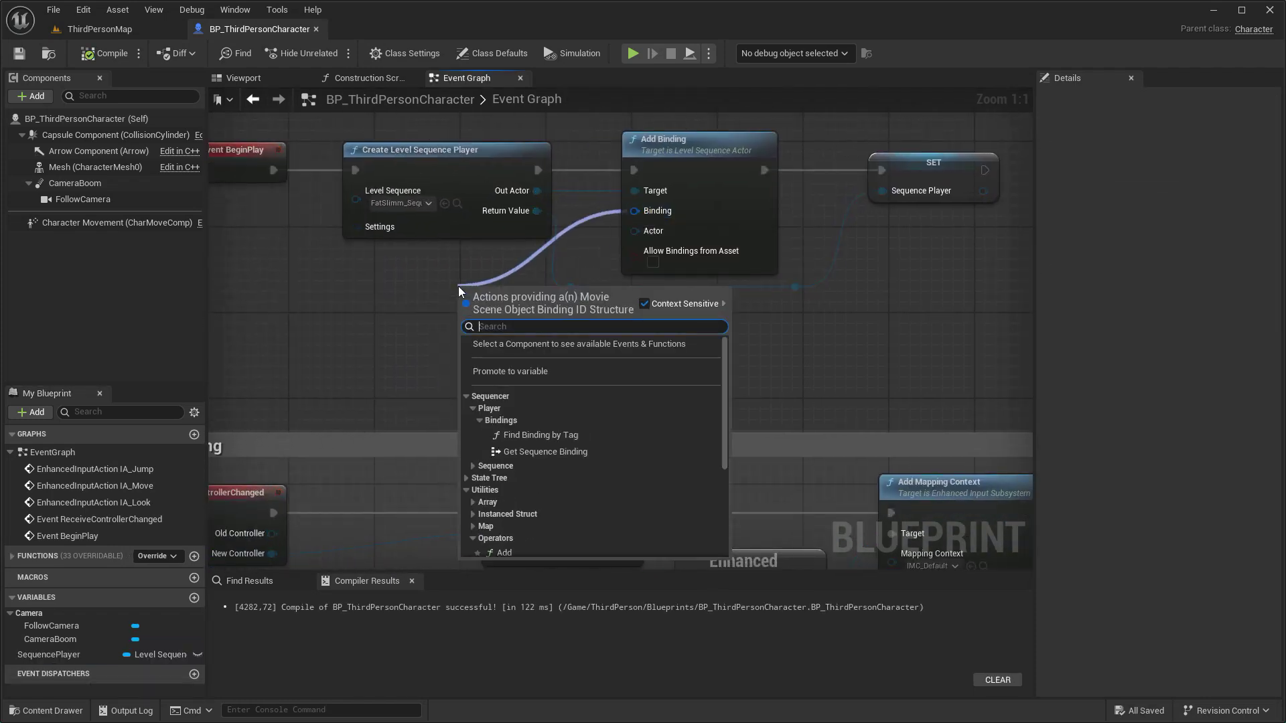
pyautogui.click(545, 452)
pyautogui.moveTo(514, 288); pyautogui.dragTo(423, 281)
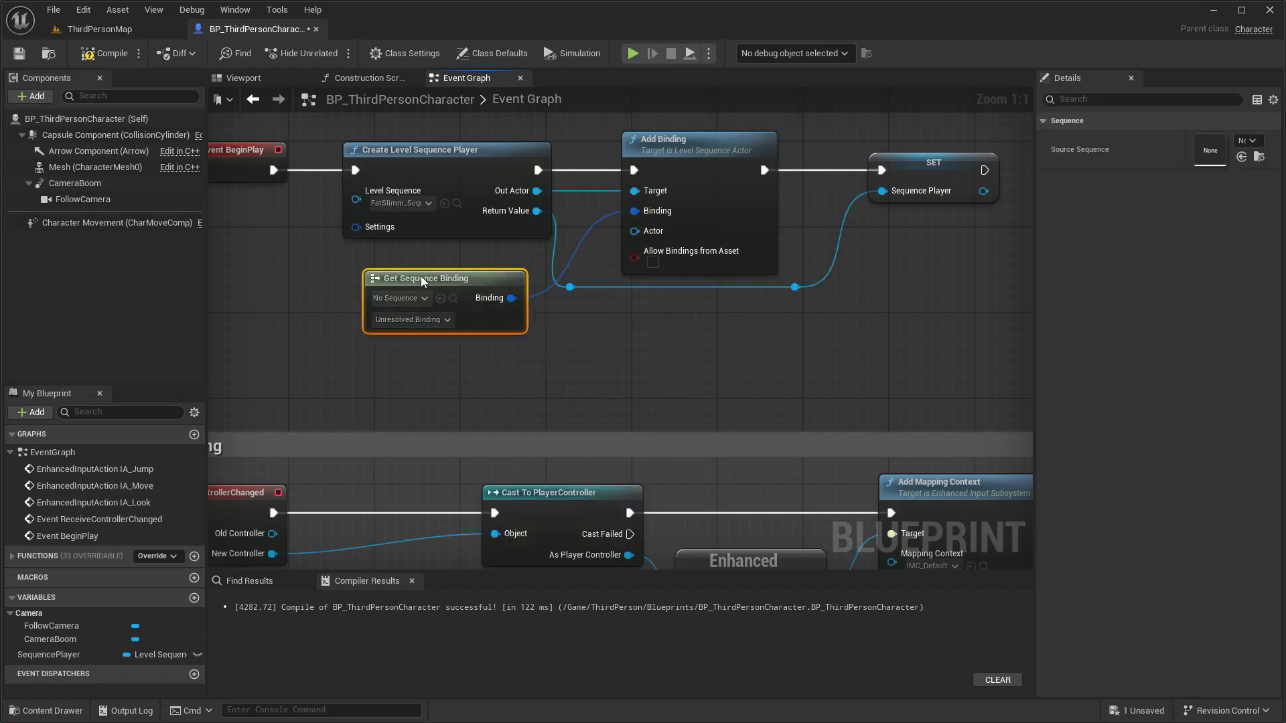
pyautogui.click(400, 298)
pyautogui.click(462, 378)
pyautogui.click(410, 309)
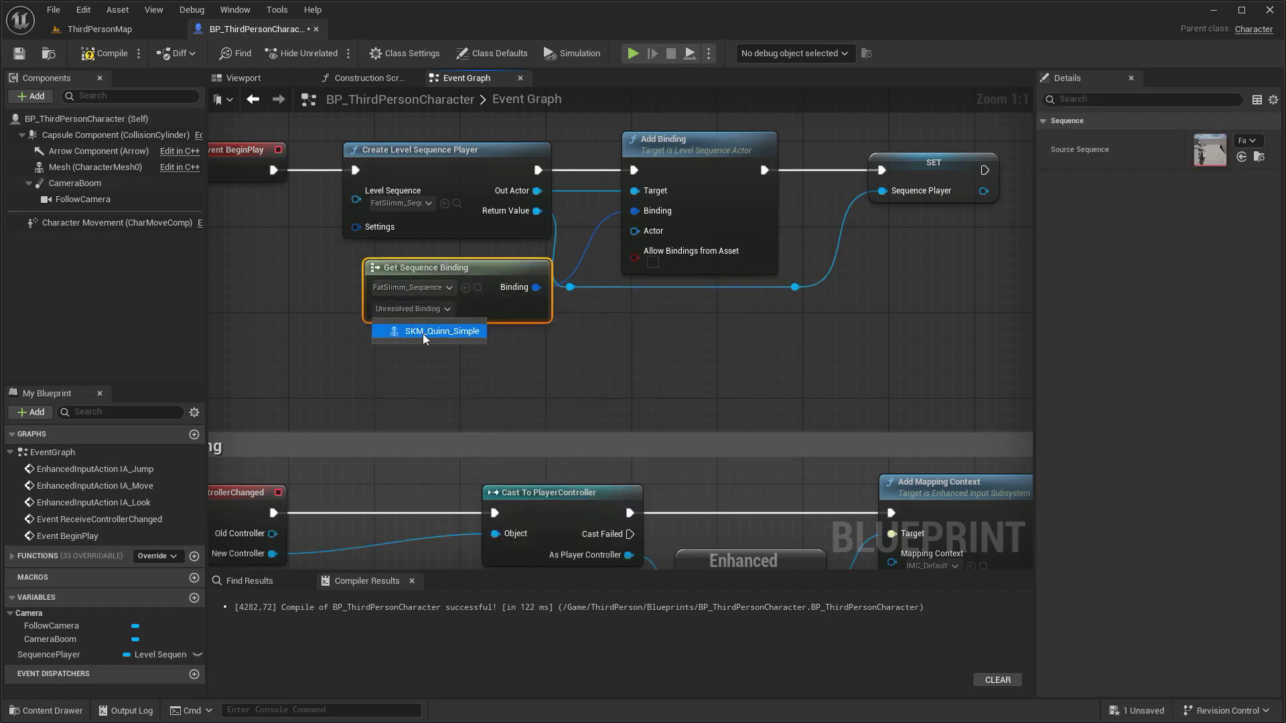
pyautogui.click(423, 332)
# - Add a reference to self and connect it to the Actor input of Add Binding
pyautogui.rightClick(497, 359)
pyautogui.write('self')
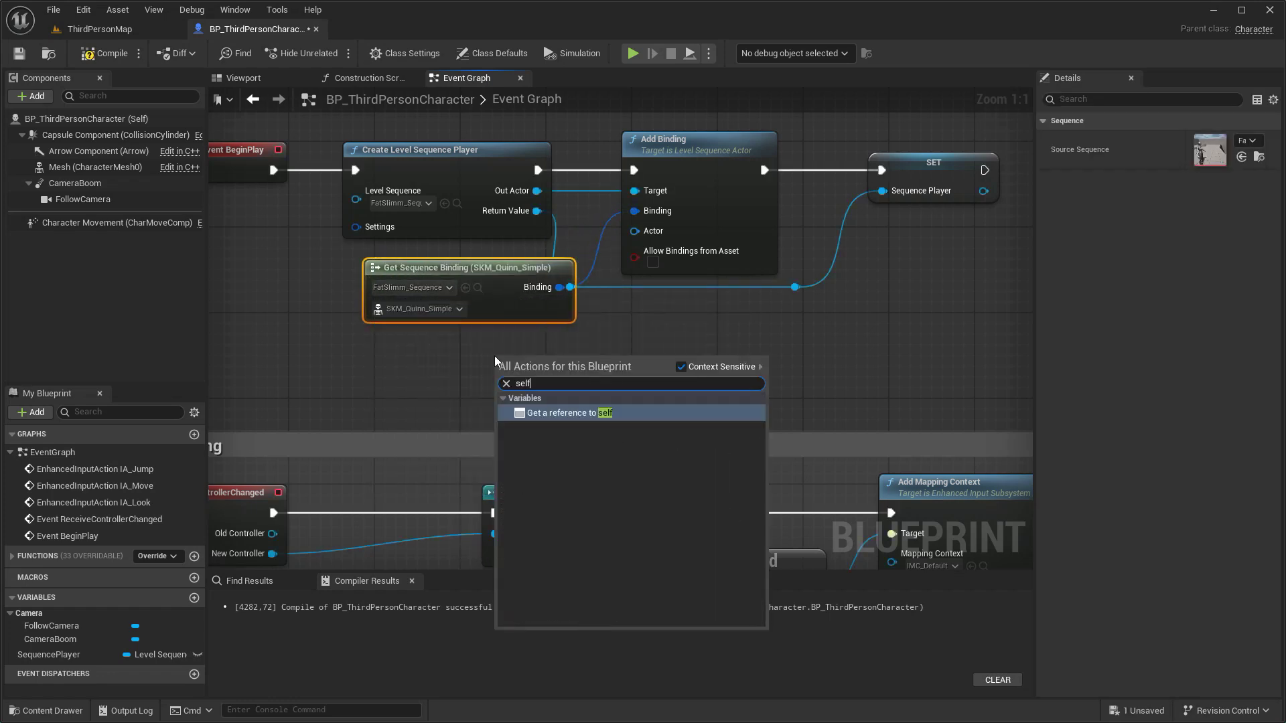
pyautogui.click(585, 413)
pyautogui.moveTo(468, 298); pyautogui.dragTo(405, 298)
pyautogui.moveTo(577, 373); pyautogui.dragTo(635, 231)
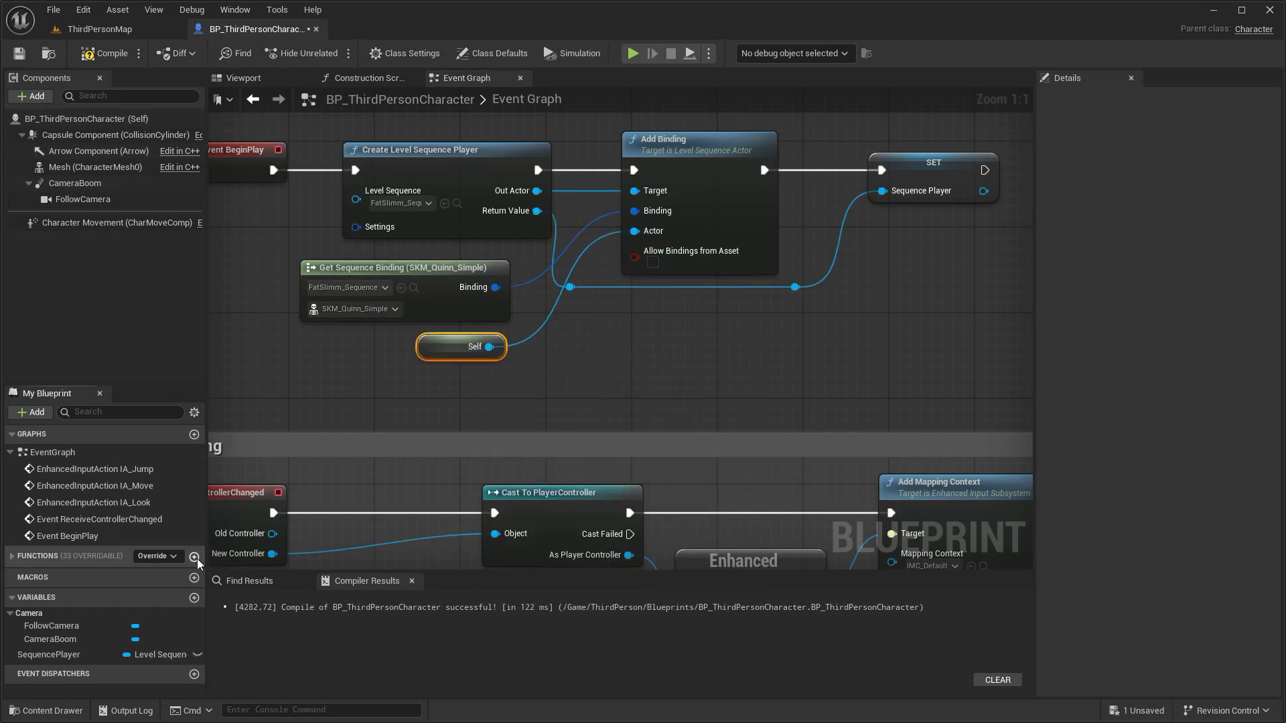
# - Create a function named SequencePlayerFunction with a Boolean input named Reverse
pyautogui.click(195, 557)
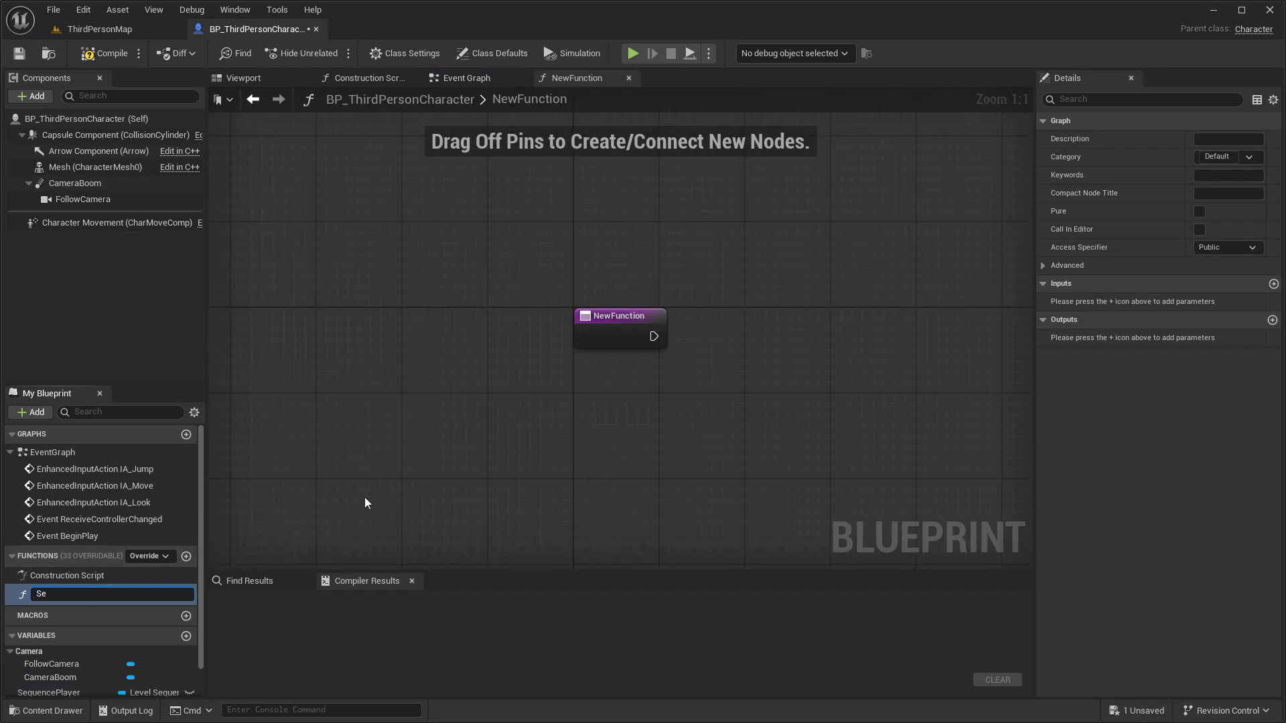
pyautogui.write('SequencePlayerFunction')
pyautogui.press('Return')
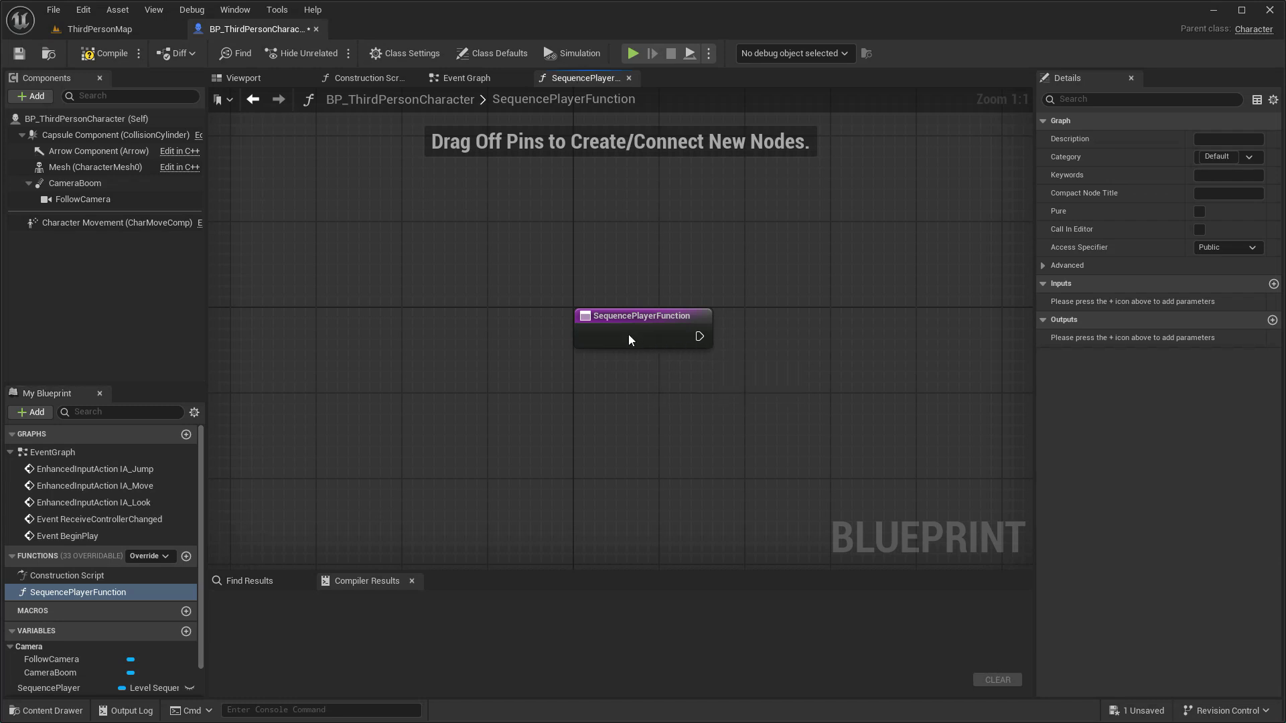
pyautogui.moveTo(636, 336); pyautogui.dragTo(505, 337)
pyautogui.click(1273, 319)
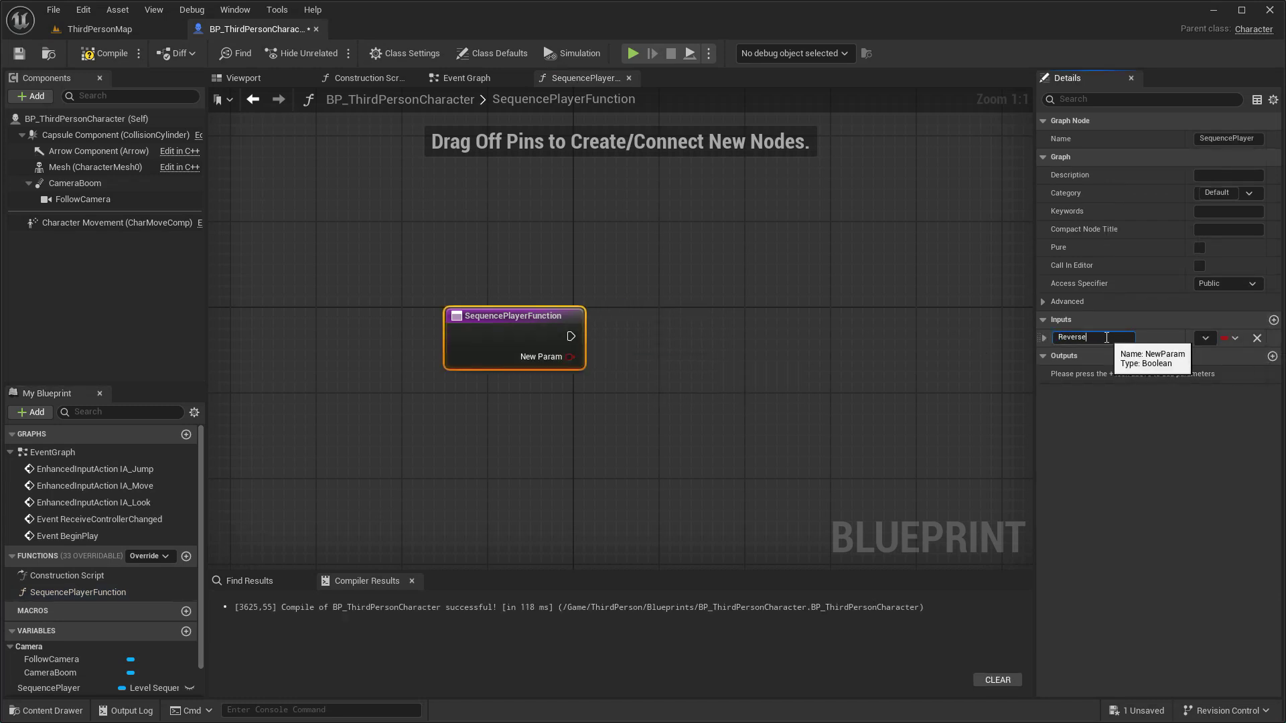
pyautogui.press('Return')
# - Add a function input named LevelSequencePlayer of type Level Sequence Player object reference
pyautogui.click(1273, 319)
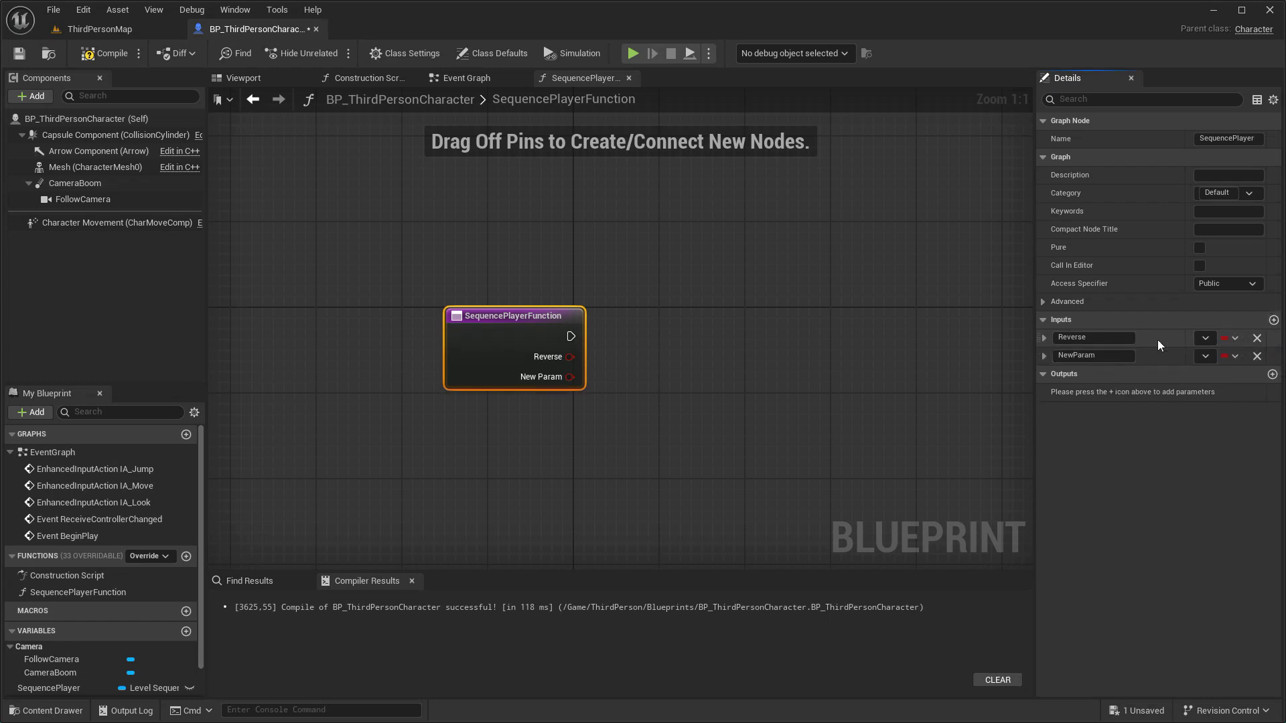
pyautogui.click(1115, 353)
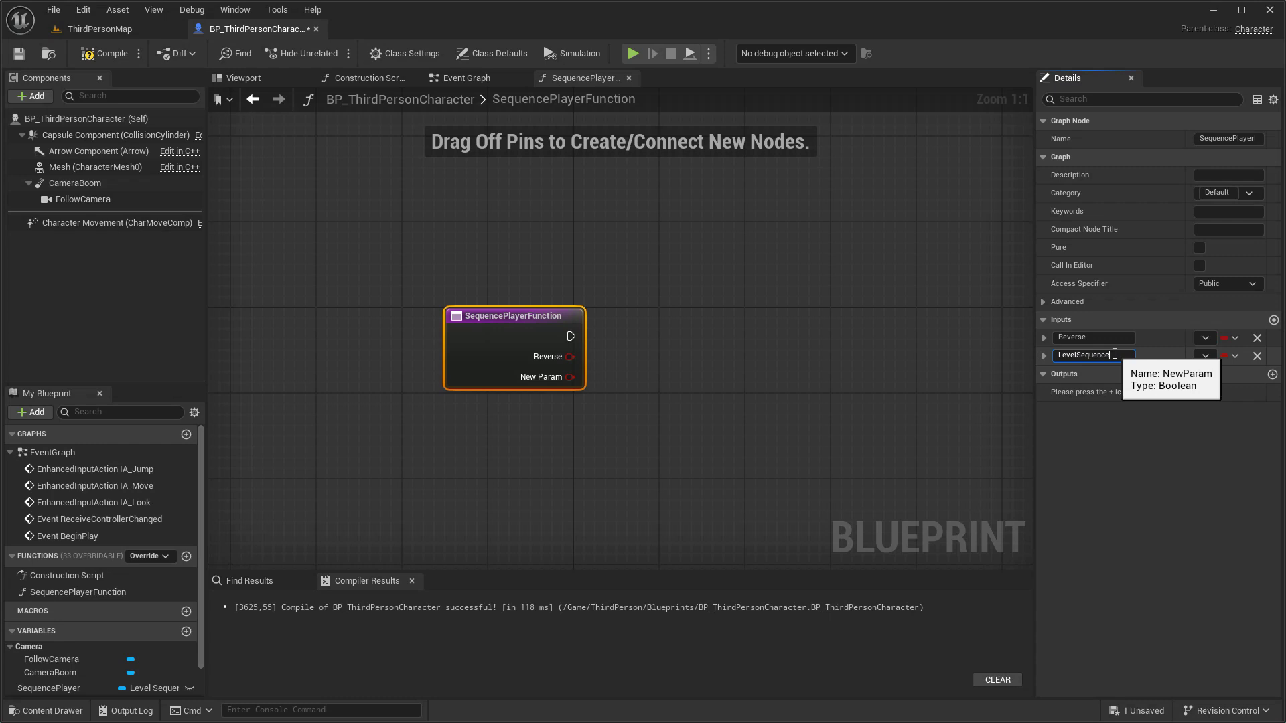
pyautogui.click(1204, 356)
pyautogui.write('leve sequence play')
pyautogui.moveTo(1115, 433)
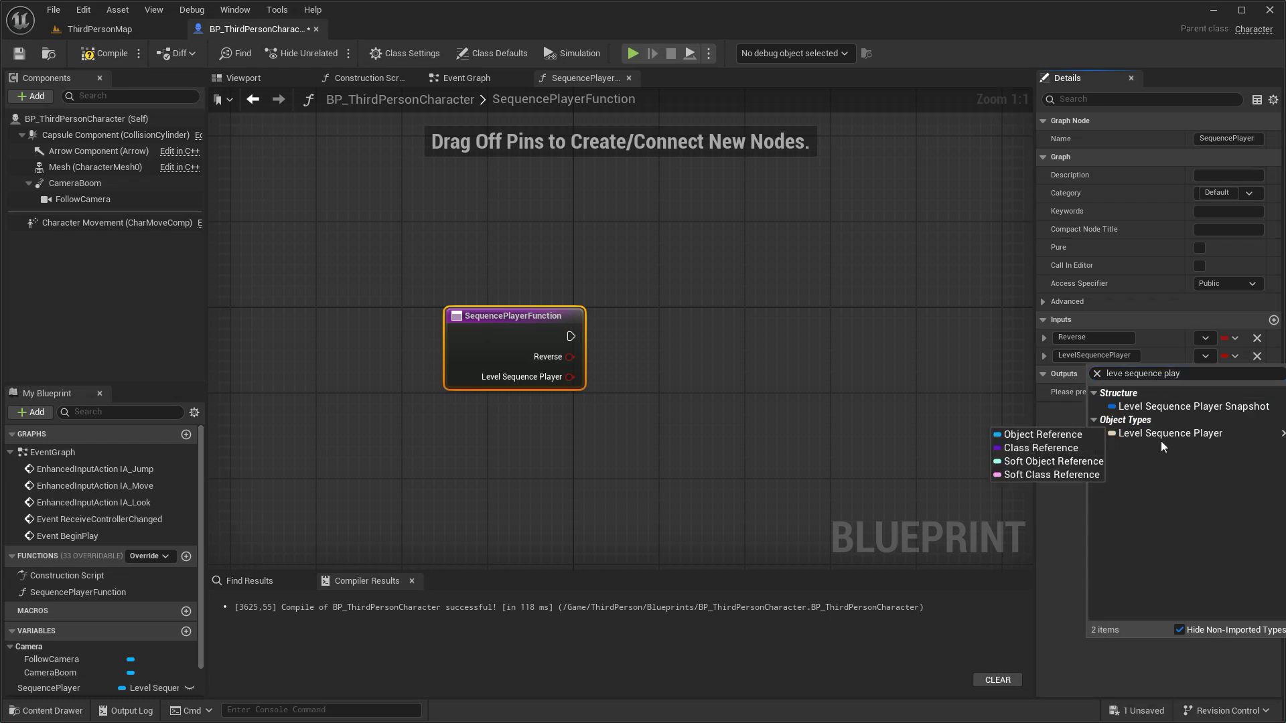
pyautogui.click(1074, 436)
# - Add a Float input named Rate and reorder it to be the function's first input
pyautogui.click(1273, 320)
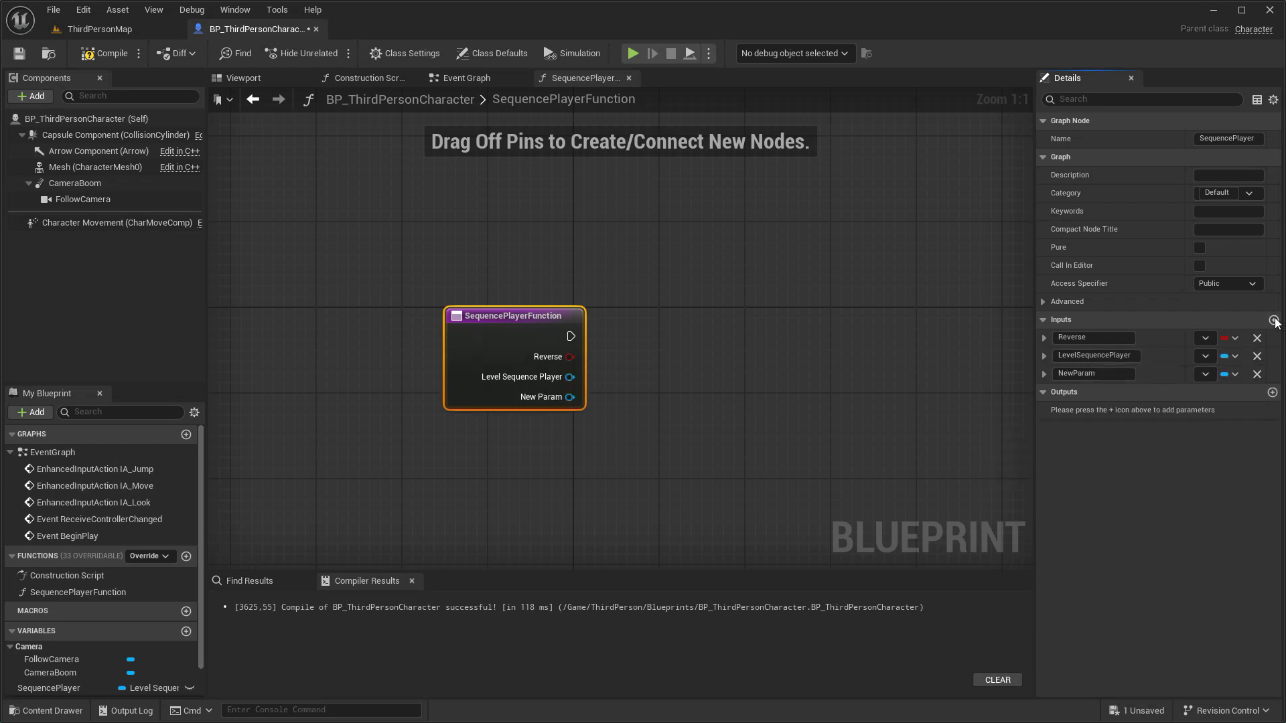
pyautogui.doubleClick(1117, 373)
pyautogui.write('Rate')
pyautogui.press('Return')
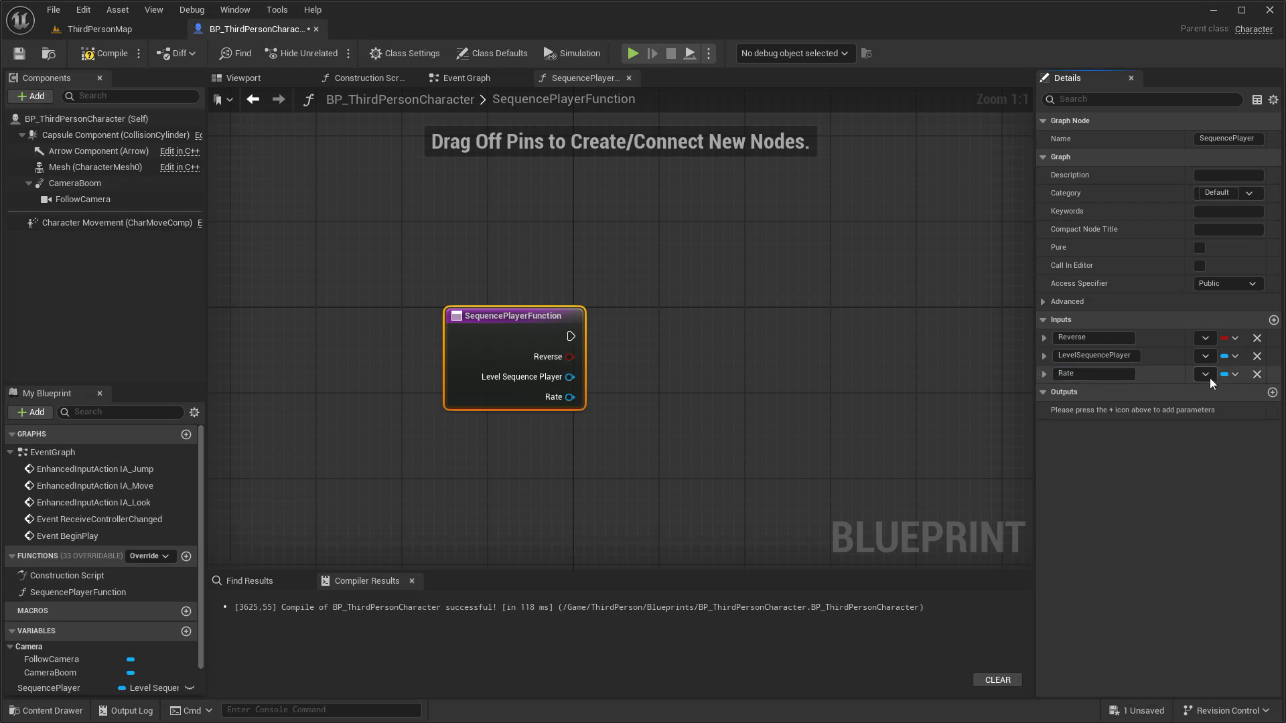
pyautogui.click(1225, 375)
pyautogui.click(1131, 466)
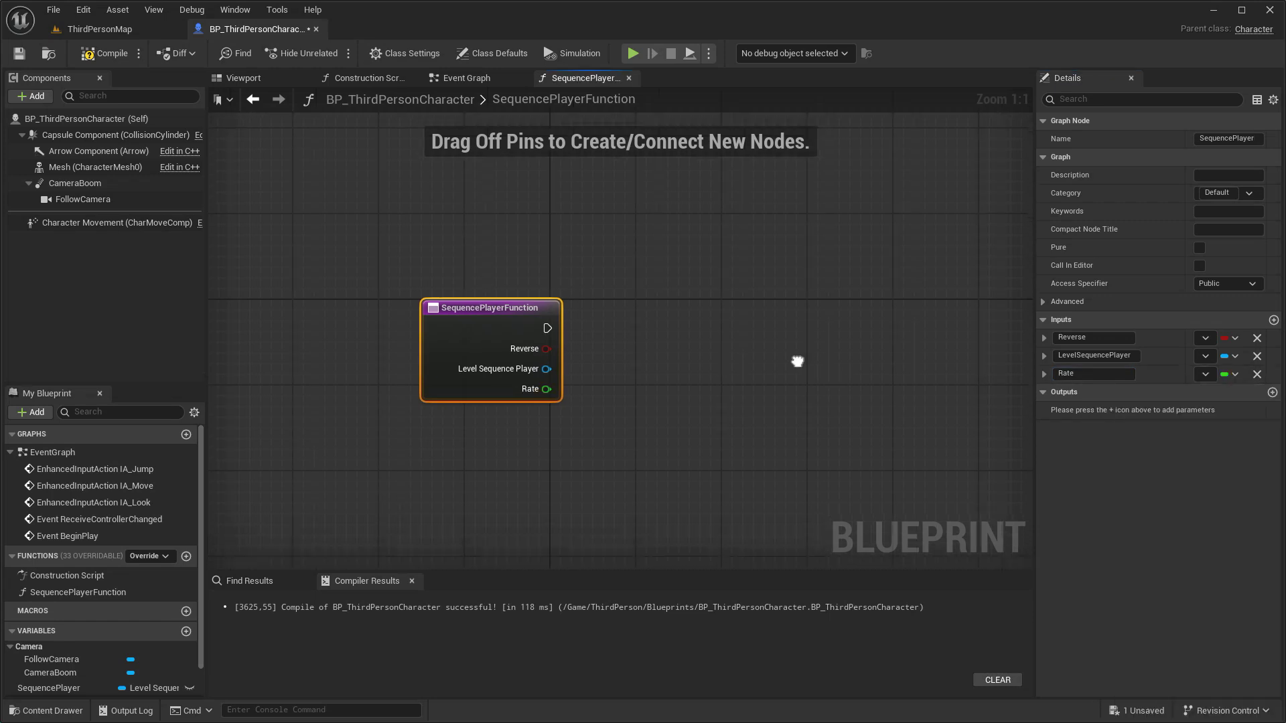
pyautogui.moveTo(814, 367); pyautogui.dragTo(650, 322, button='right')
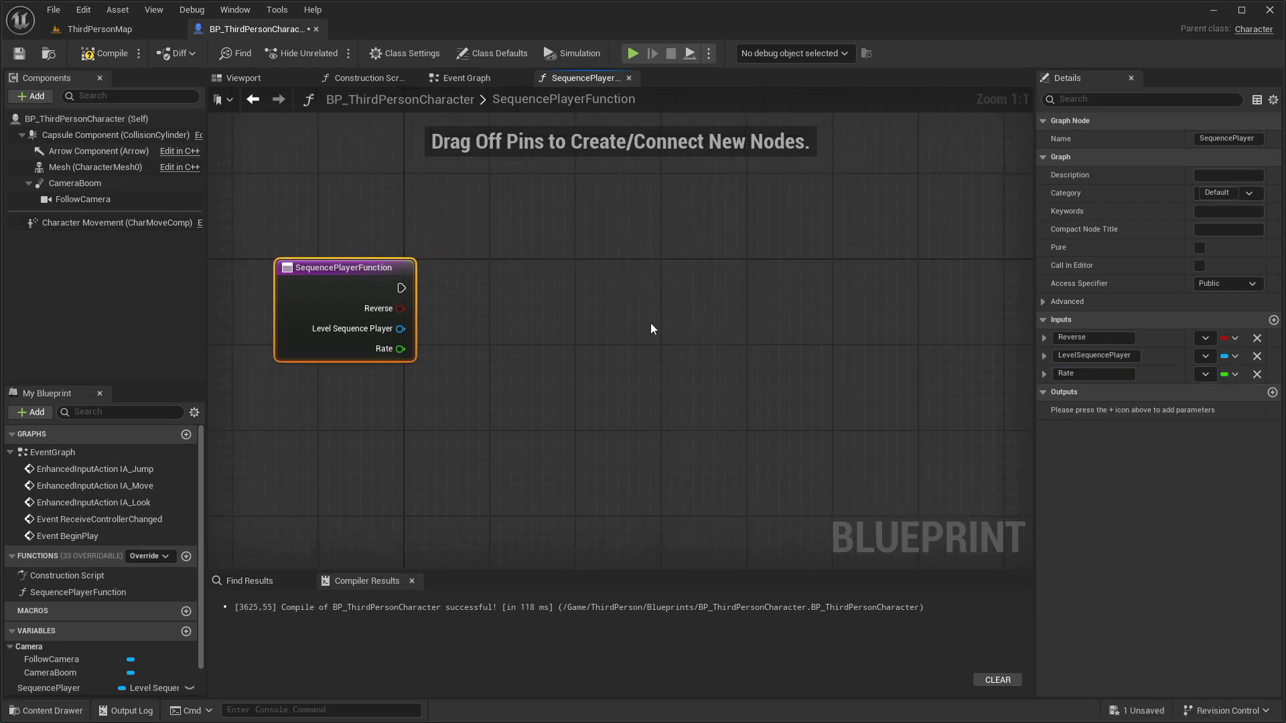
pyautogui.click(1043, 374)
pyautogui.click(1043, 374)
pyautogui.moveTo(1037, 374); pyautogui.dragTo(1038, 340)
# - Add a Set Play Rate node targeting Level Sequence Player and connect Rate to its Play Rate
pyautogui.moveTo(402, 349); pyautogui.dragTo(548, 311)
pyautogui.write('rate')
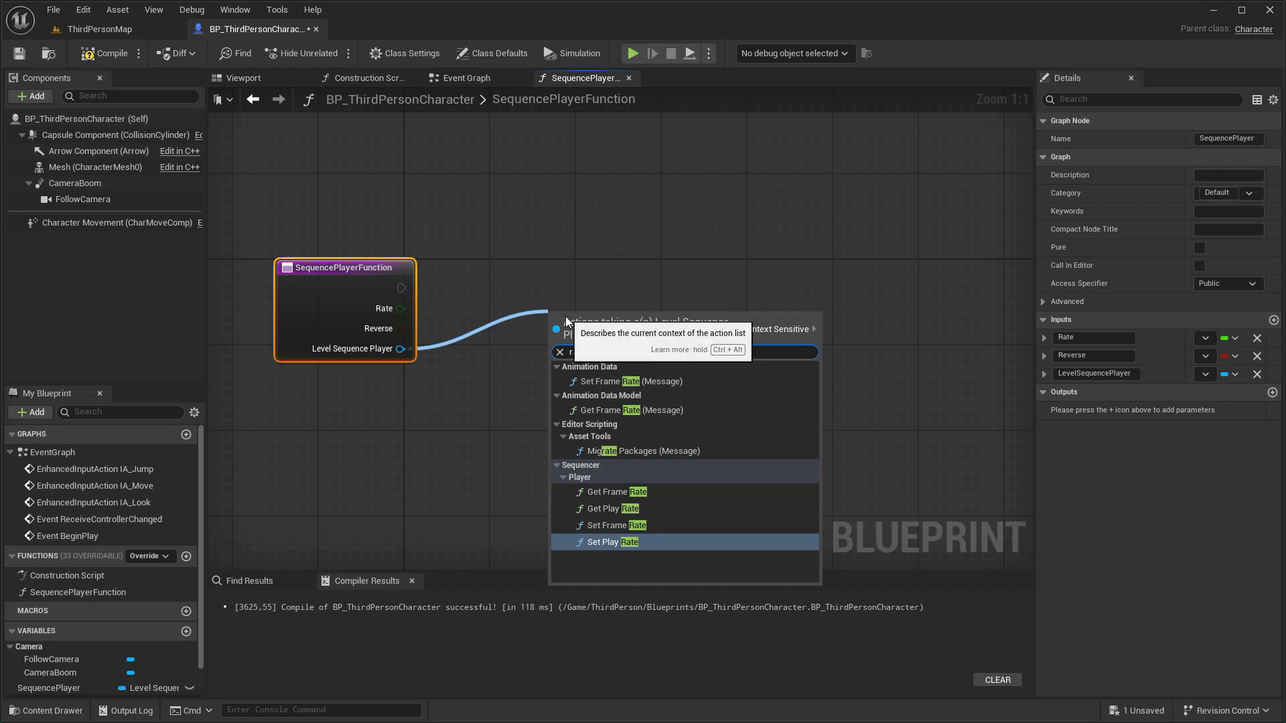
pyautogui.click(629, 542)
pyautogui.moveTo(590, 270); pyautogui.dragTo(579, 270)
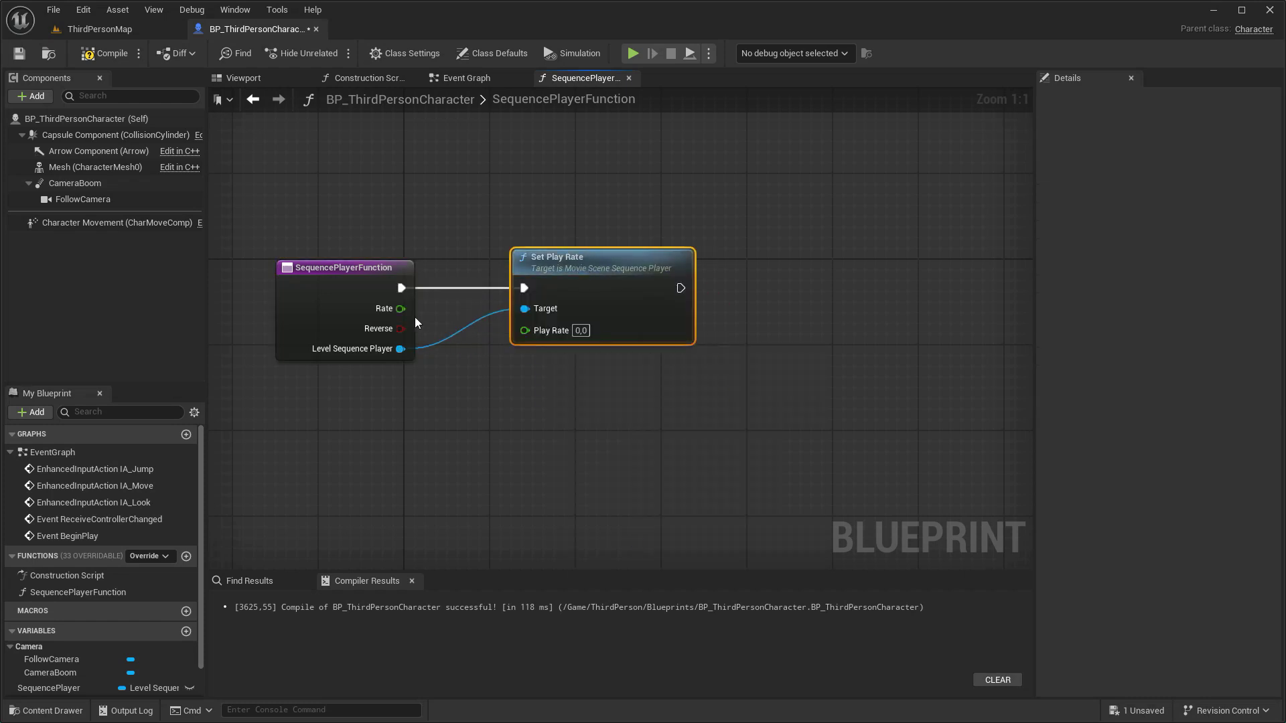
pyautogui.moveTo(525, 330); pyautogui.dragTo(525, 330)
# - Add a Branch after Set Play Rate with Reverse as its condition, routing the Reverse wire above Set Play Rate
pyautogui.moveTo(645, 353); pyautogui.dragTo(590, 301, button='right')
pyautogui.moveTo(344, 276); pyautogui.dragTo(756, 225)
pyautogui.write('branch')
pyautogui.click(719, 460)
pyautogui.moveTo(625, 235); pyautogui.dragTo(725, 236)
pyautogui.doubleClick(654, 258)
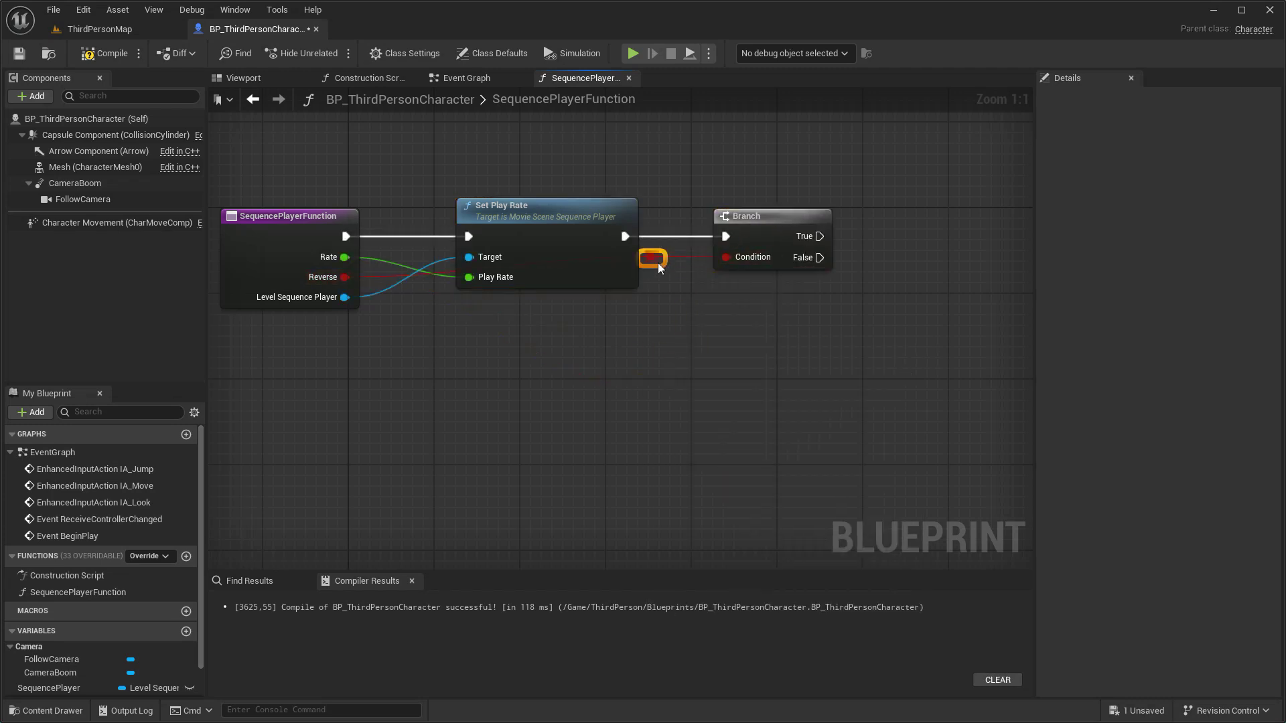
pyautogui.doubleClick(374, 272)
# - Add a Play Reverse node for Level Sequence Player and connect it to the Branch's True output
pyautogui.moveTo(649, 276); pyautogui.dragTo(597, 243, button='right')
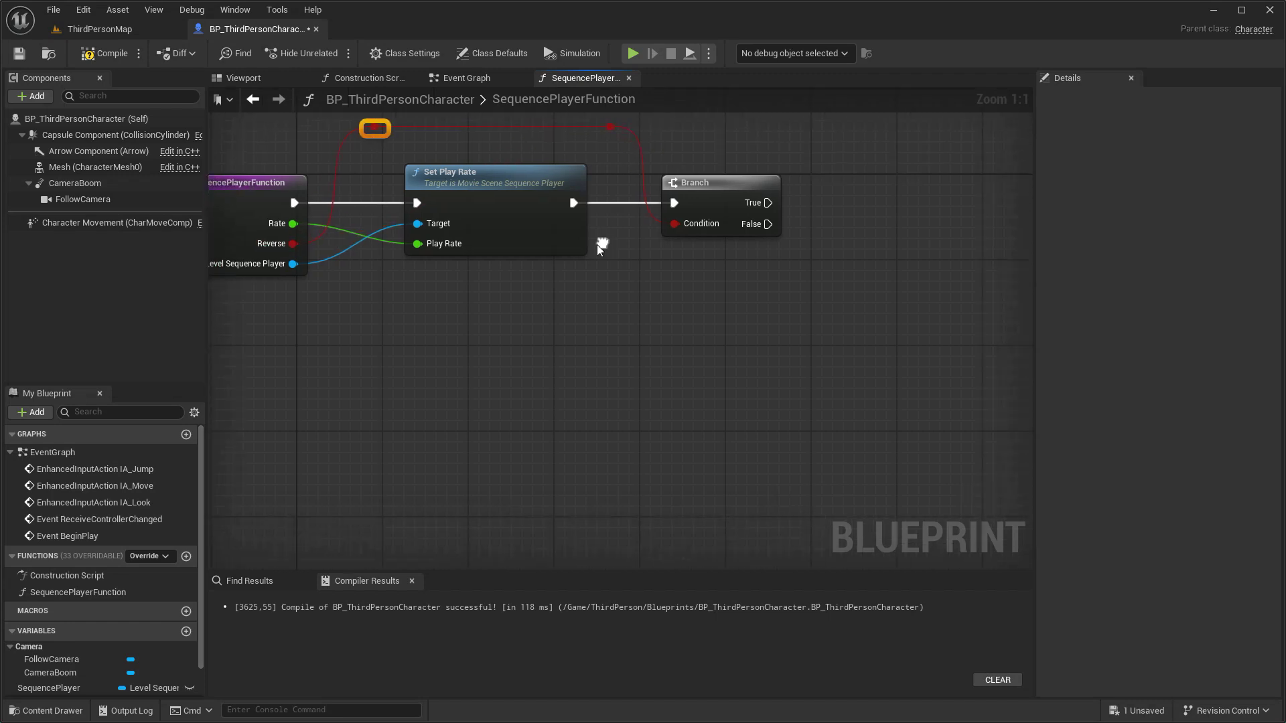
pyautogui.moveTo(292, 263); pyautogui.dragTo(802, 275)
pyautogui.write('reverse')
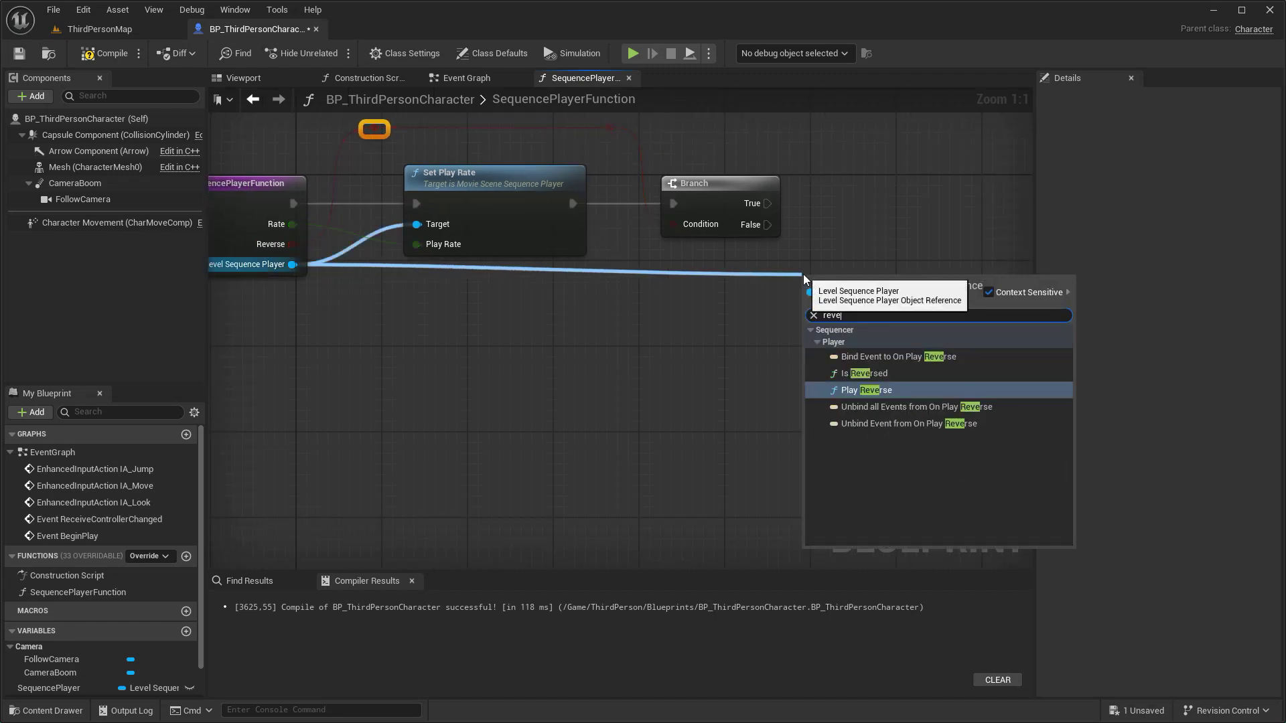
pyautogui.click(889, 390)
pyautogui.moveTo(872, 287); pyautogui.dragTo(930, 182)
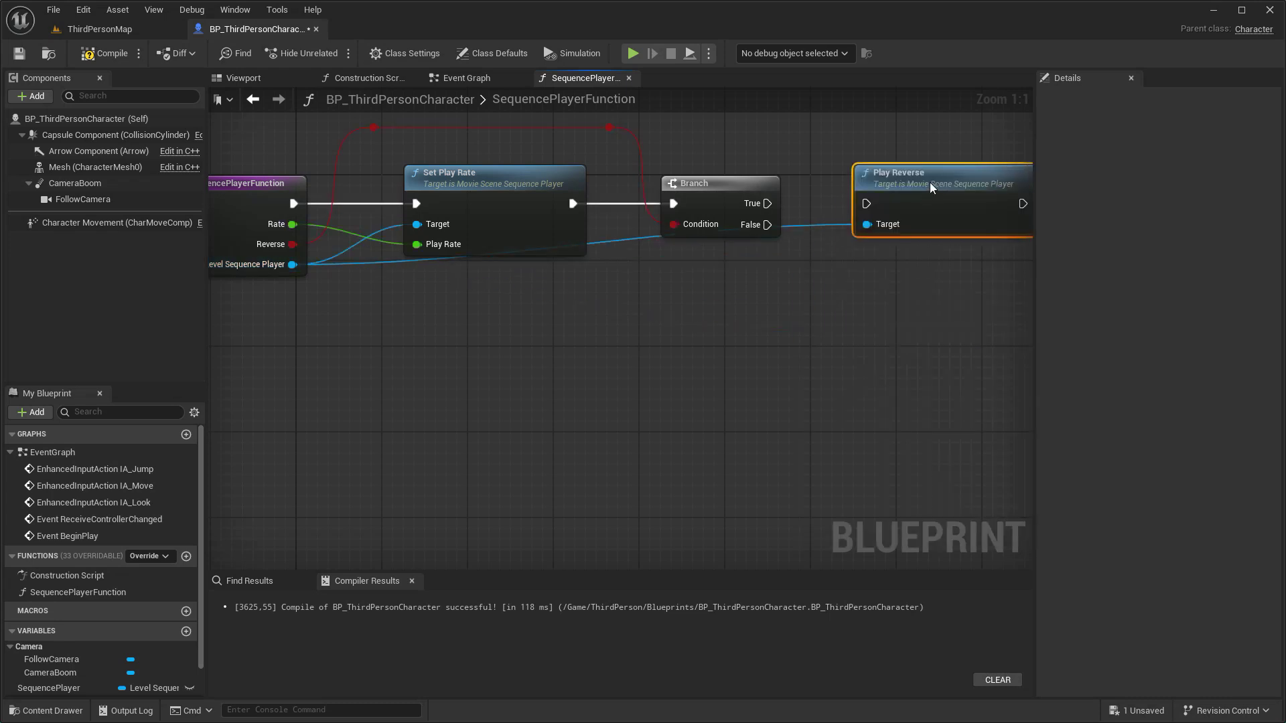
pyautogui.moveTo(767, 203); pyautogui.dragTo(873, 201)
# - Route the Level Sequence Player wire beneath Set Play Rate and Branch with two reroute points
pyautogui.doubleClick(606, 240)
pyautogui.moveTo(602, 236); pyautogui.dragTo(806, 292)
pyautogui.doubleClick(375, 266)
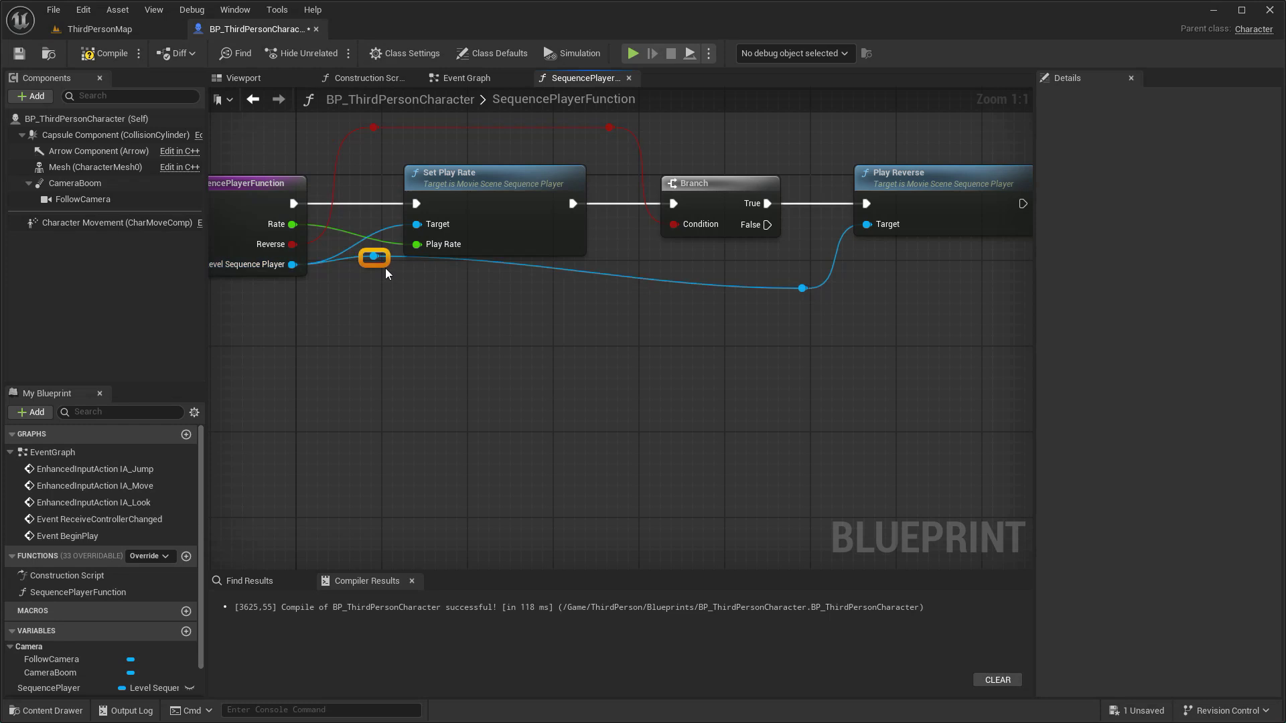
pyautogui.moveTo(379, 267); pyautogui.dragTo(377, 297)
# - Space out the function graph by shifting Play Reverse, Branch and the reroute points farther right
pyautogui.scroll(-3, 621, 369)
pyautogui.moveTo(622, 369); pyautogui.dragTo(573, 329, button='right')
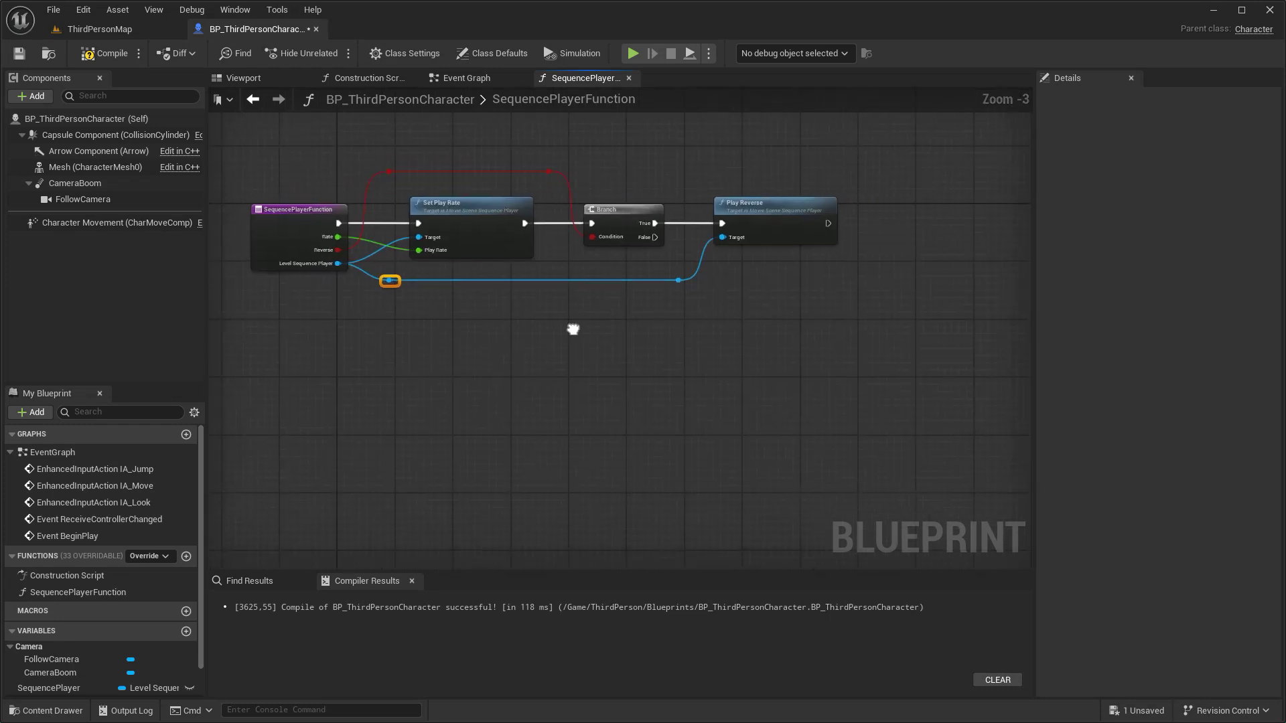
pyautogui.moveTo(771, 223); pyautogui.dragTo(859, 212)
pyautogui.moveTo(555, 168); pyautogui.dragTo(625, 218)
pyautogui.moveTo(629, 218); pyautogui.dragTo(646, 217)
# - Add a Play node for Level Sequence Player and connect it to the Branch's False output
pyautogui.moveTo(780, 281); pyautogui.dragTo(810, 322)
pyautogui.write('play')
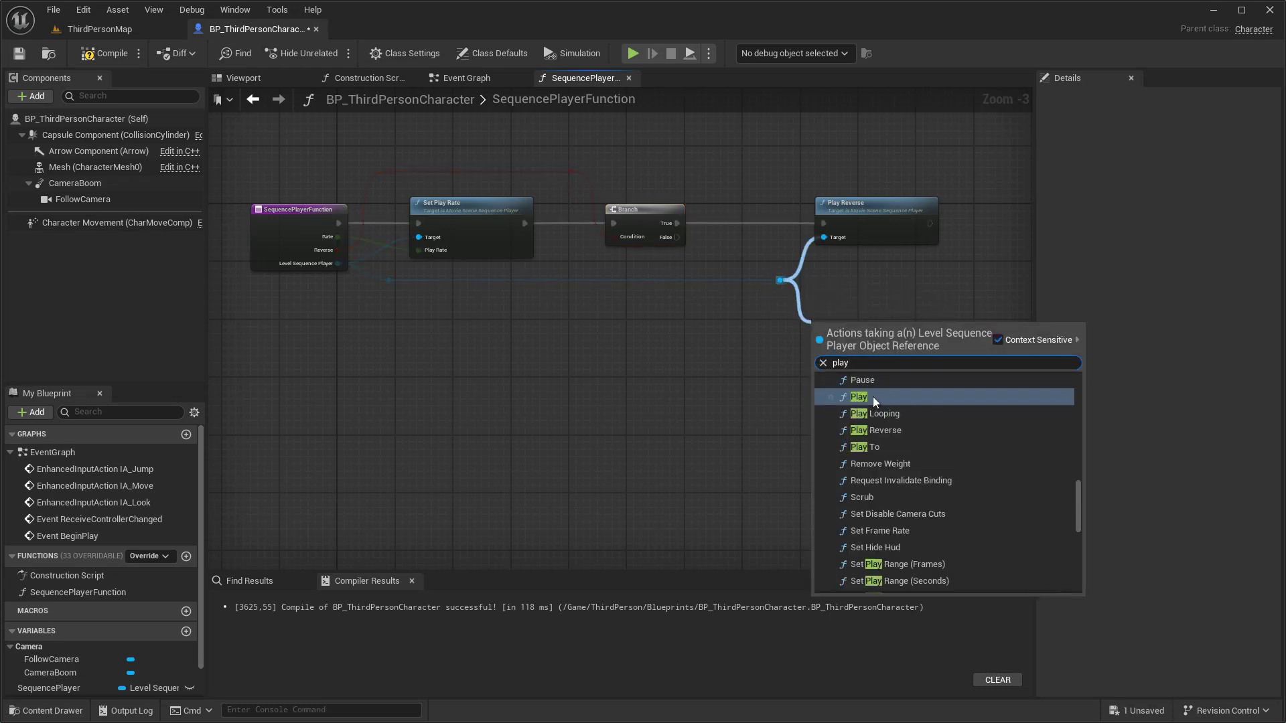
pyautogui.click(873, 397)
pyautogui.scroll(3, 702, 270)
pyautogui.moveTo(663, 221); pyautogui.dragTo(890, 372)
# - Compile and save the blueprint and return to the SET Sequence Player node in the Event Graph
pyautogui.click(470, 85)
pyautogui.moveTo(827, 305); pyautogui.dragTo(507, 327, button='right')
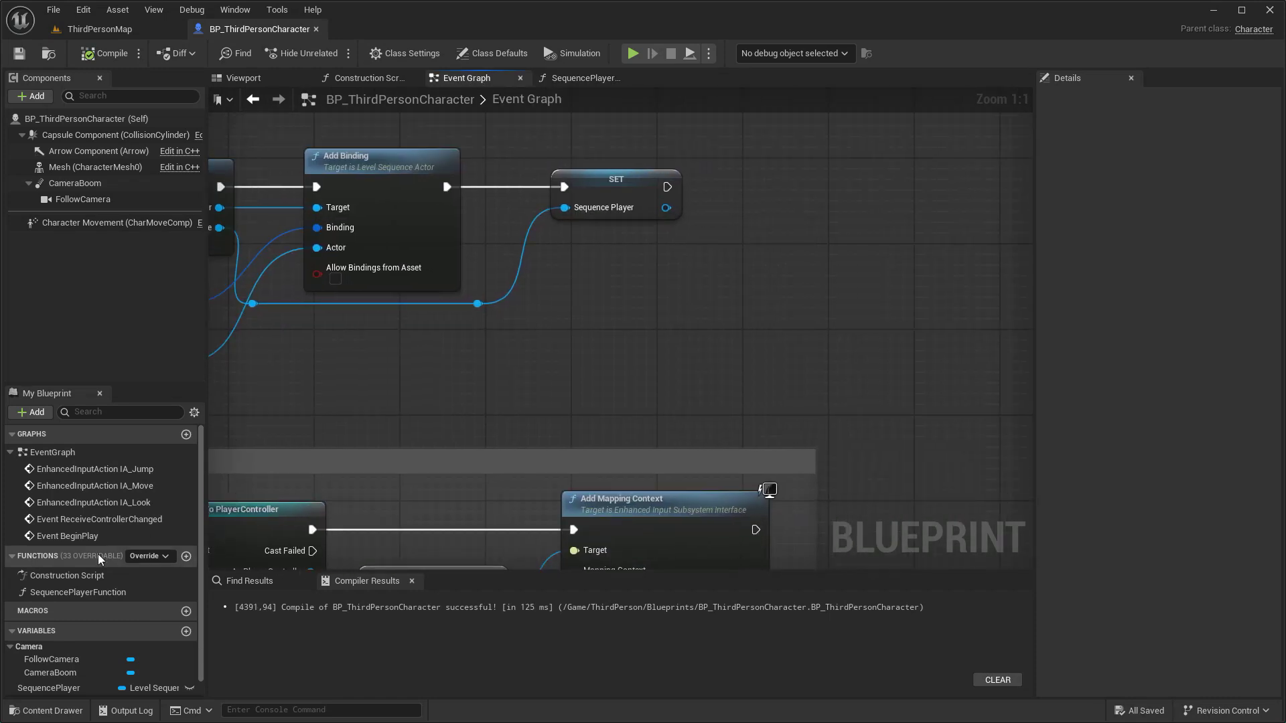
# - Add a Sequence Player Function call after the SET node, with Rate 2.0 and the Sequence Player variable wired into Level Sequence Player
pyautogui.moveTo(113, 592); pyautogui.dragTo(668, 188)
pyautogui.moveTo(774, 204); pyautogui.dragTo(868, 171)
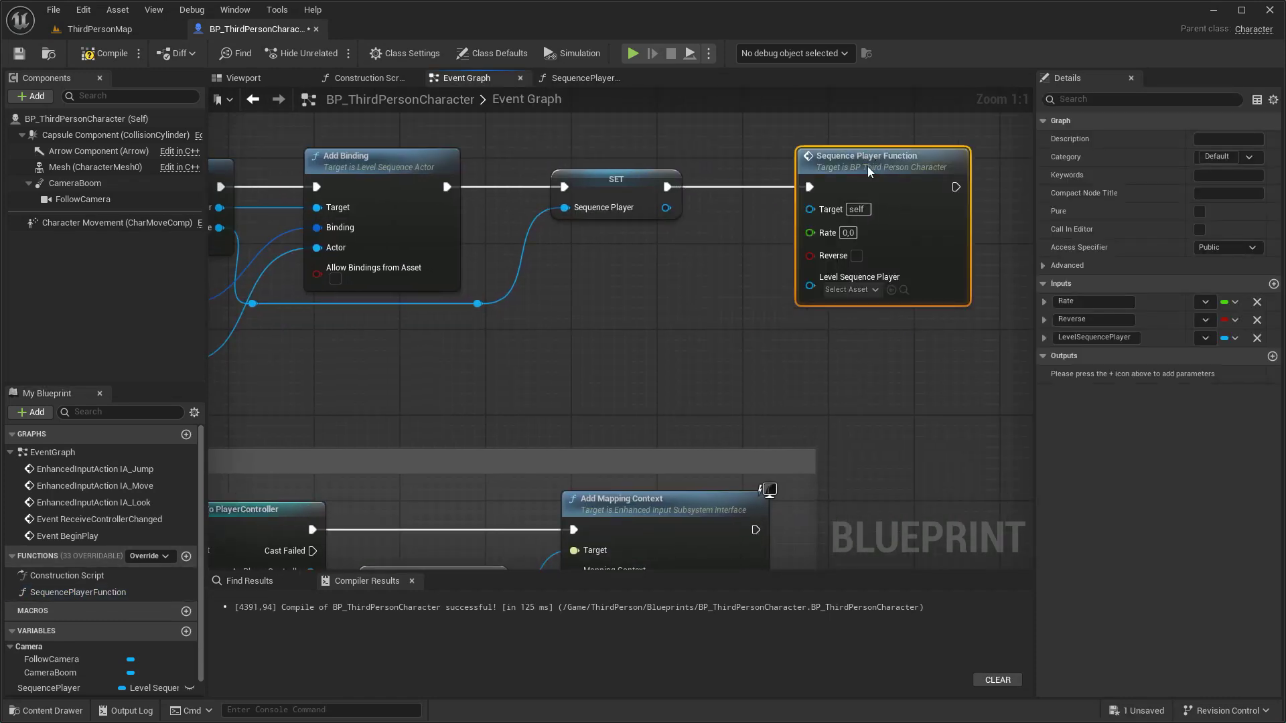
pyautogui.moveTo(49, 687); pyautogui.dragTo(810, 285)
pyautogui.click(696, 323)
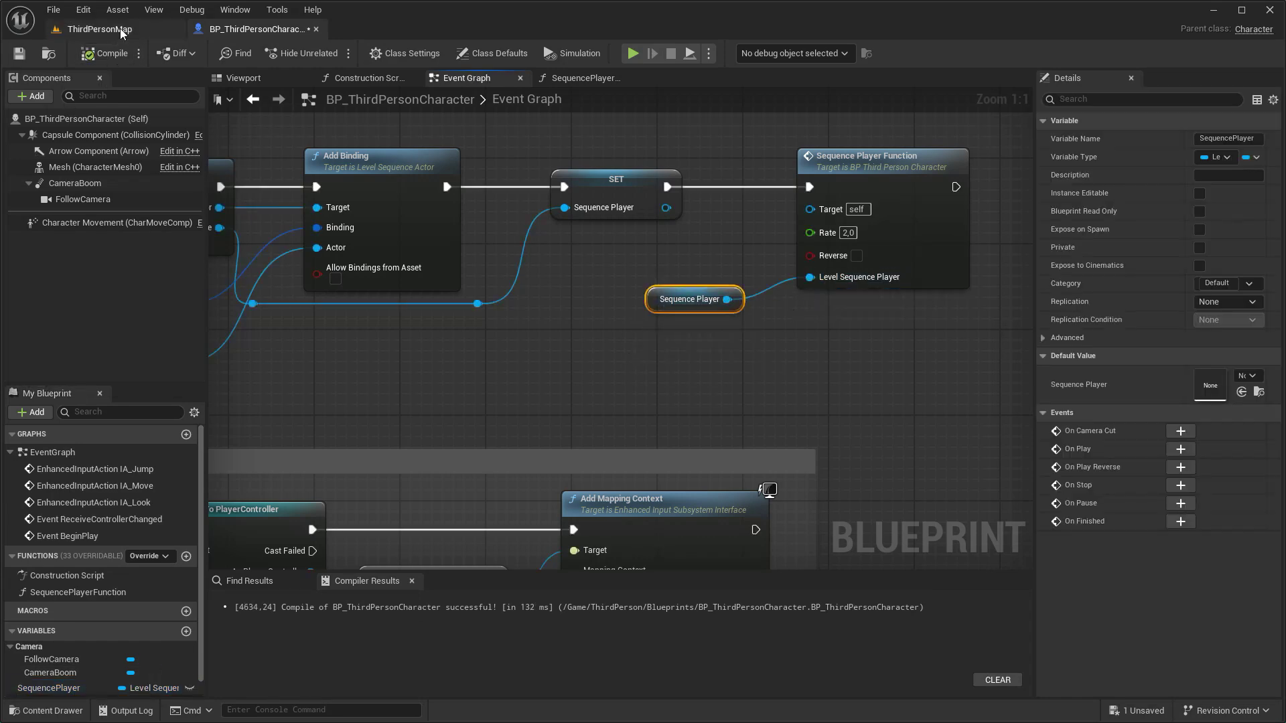
# - Play ThirdPersonMap and run and jump the character around to check its body deformation, then stop the session
pyautogui.click(99, 29)
pyautogui.click(327, 55)
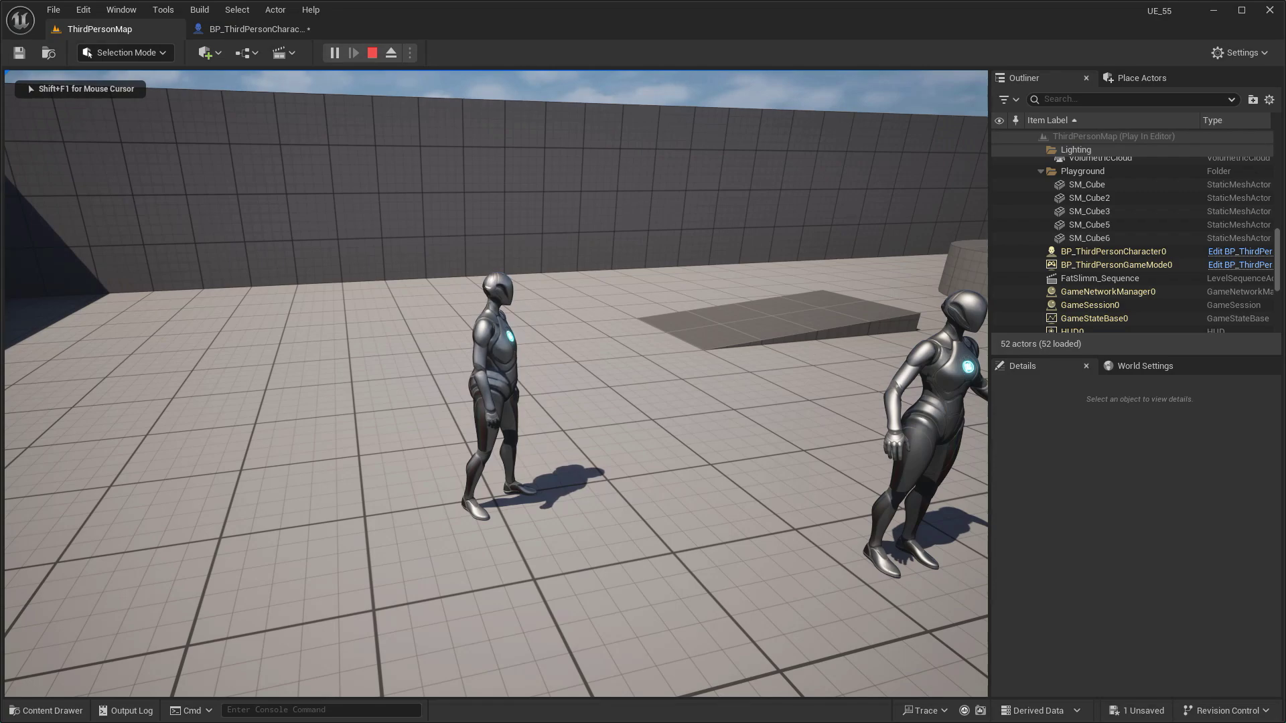
pyautogui.press('s')
pyautogui.press('a')
pyautogui.press('space')
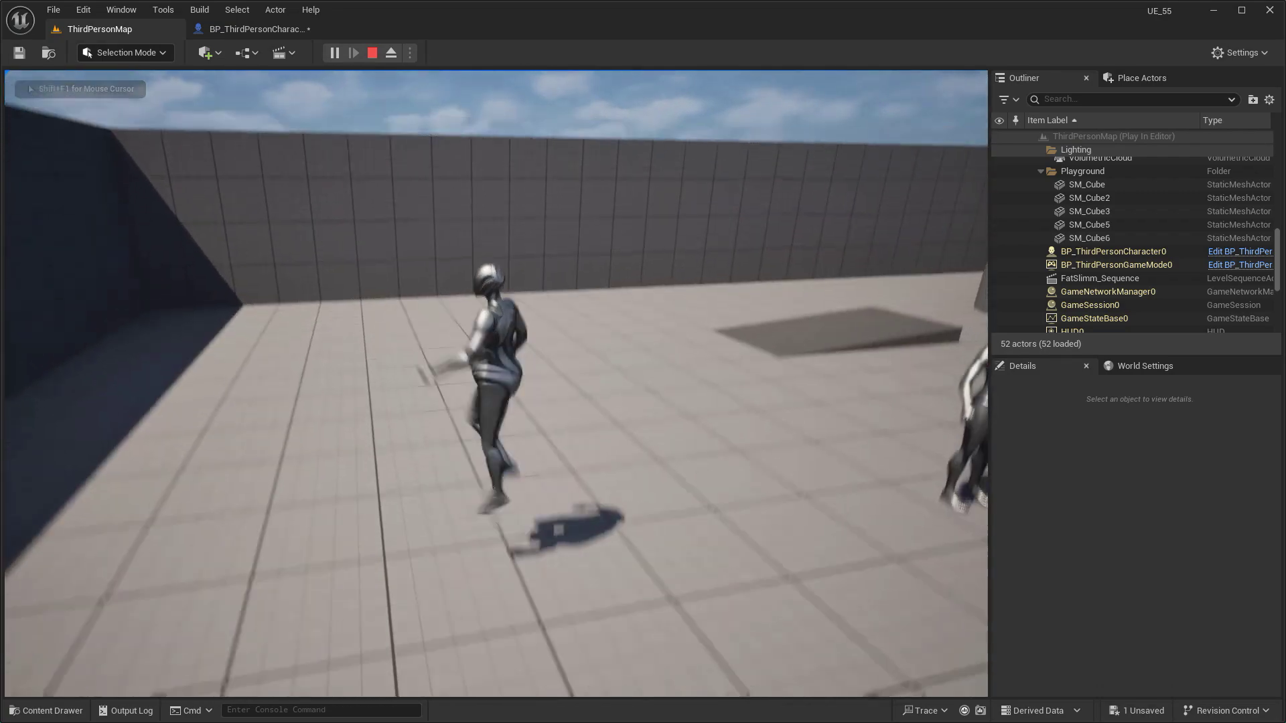
pyautogui.press('s')
pyautogui.press('d')
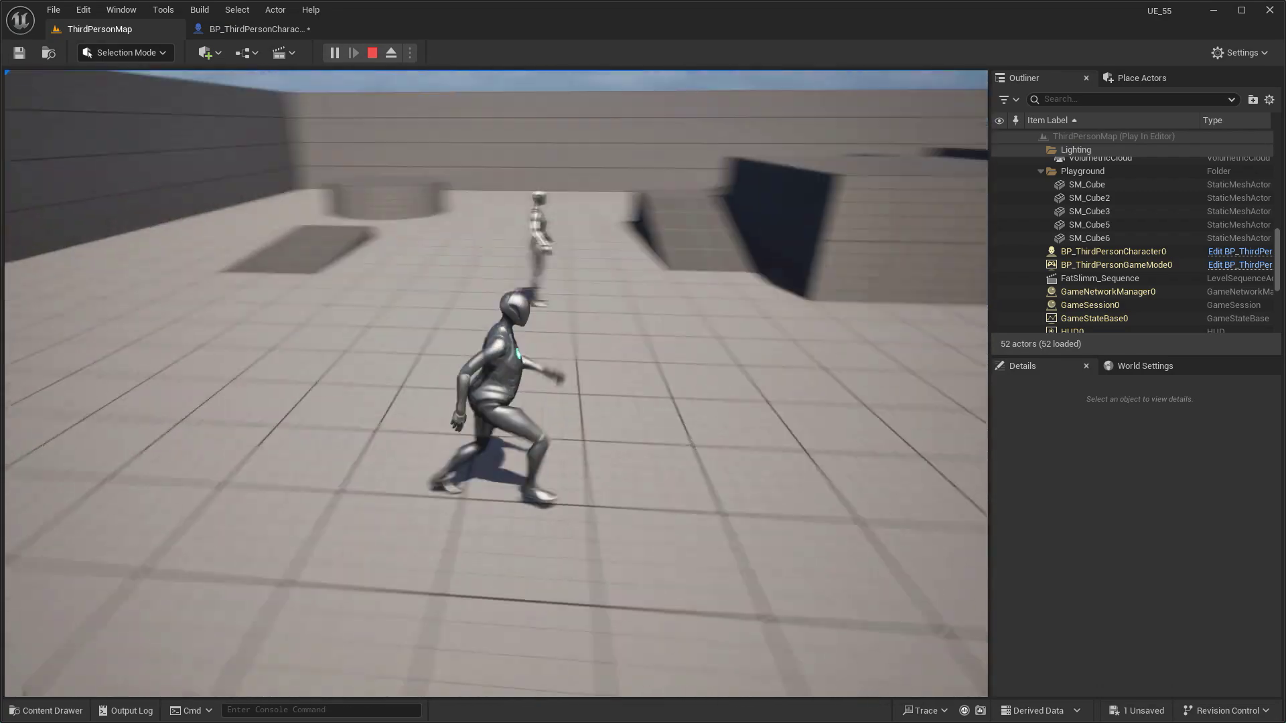
pyautogui.press('space')
pyautogui.press('d')
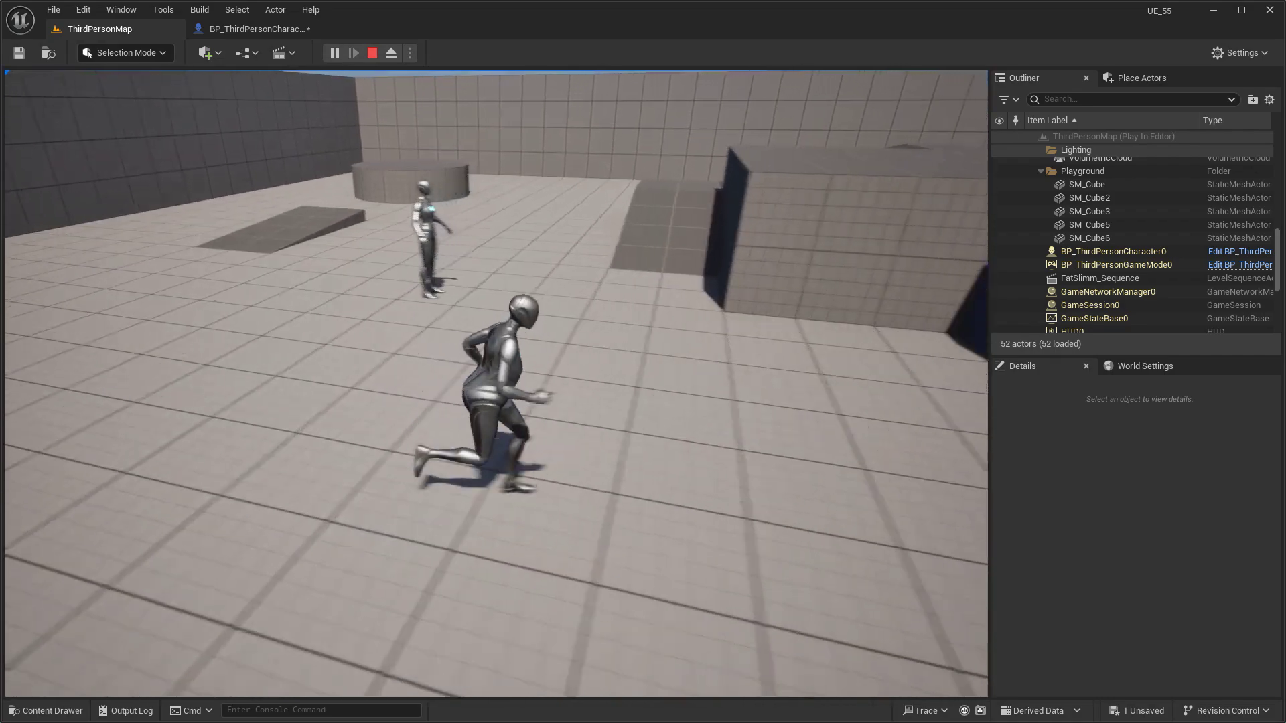
pyautogui.press('s')
pyautogui.press('w')
pyautogui.press('a')
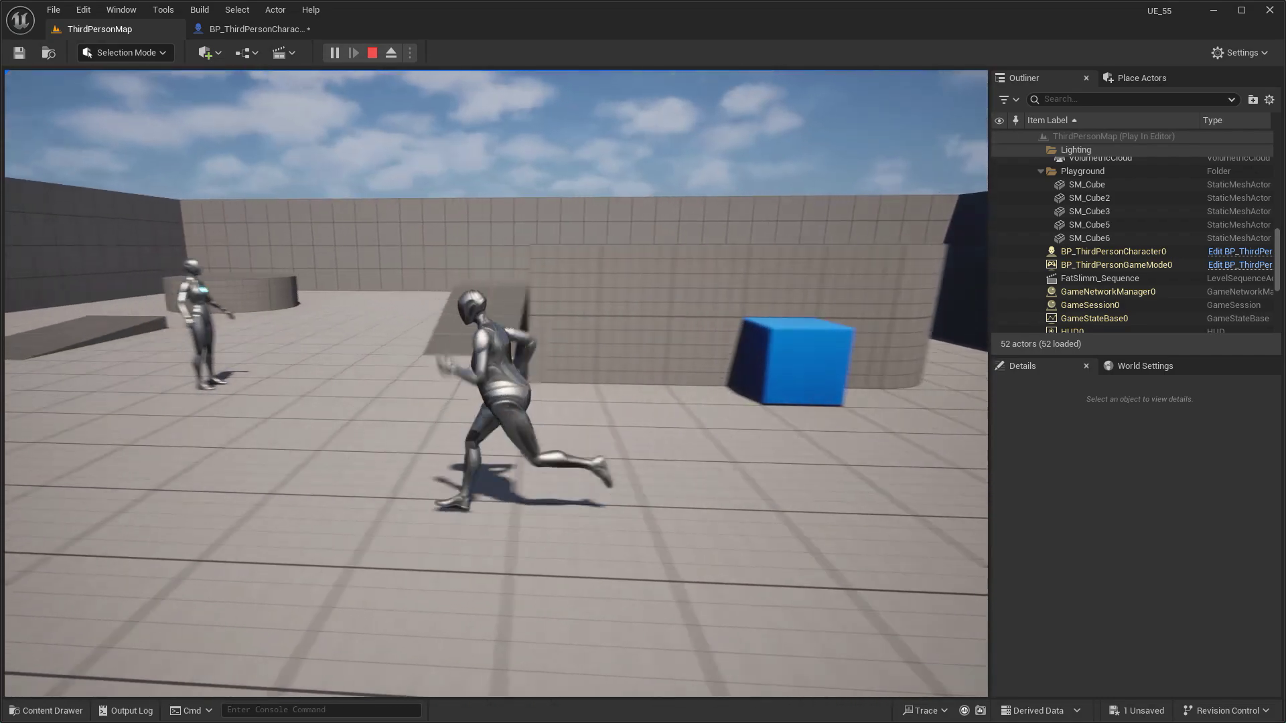
pyautogui.press('Escape')
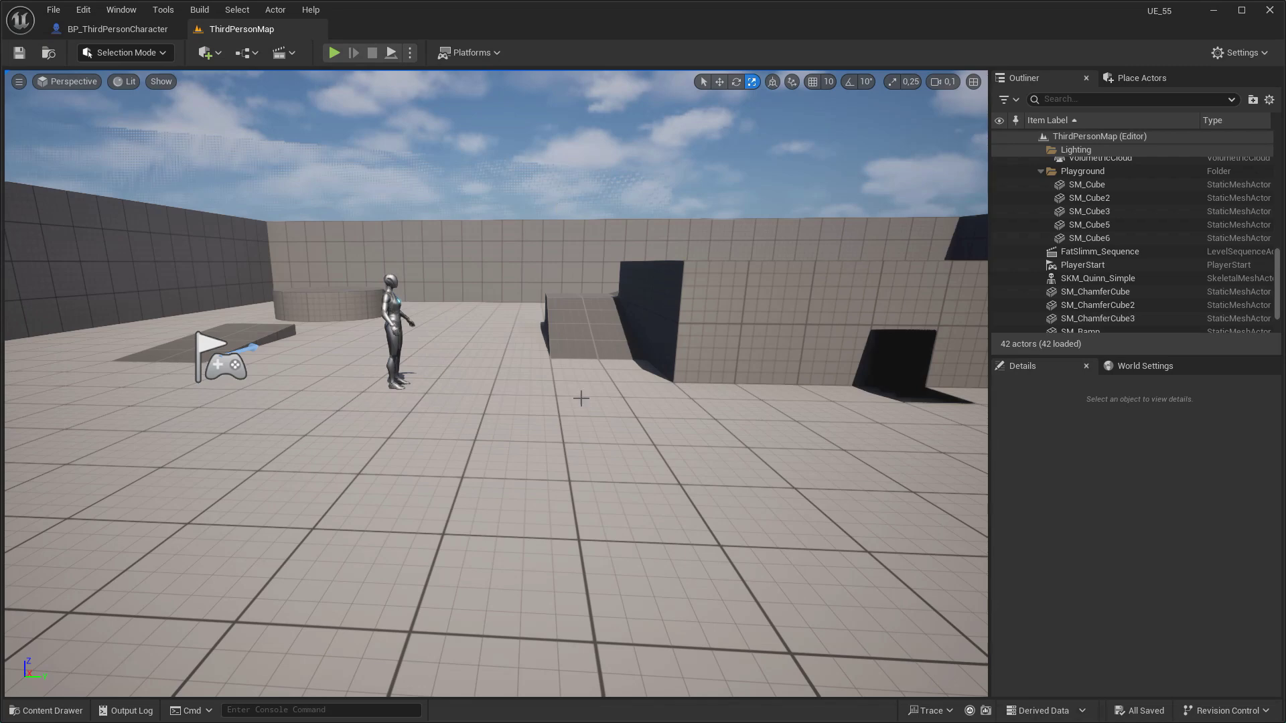
# - Create an Actor blueprint class named FatBox in the Content folder
pyautogui.hotkey('ctrl', 'space')
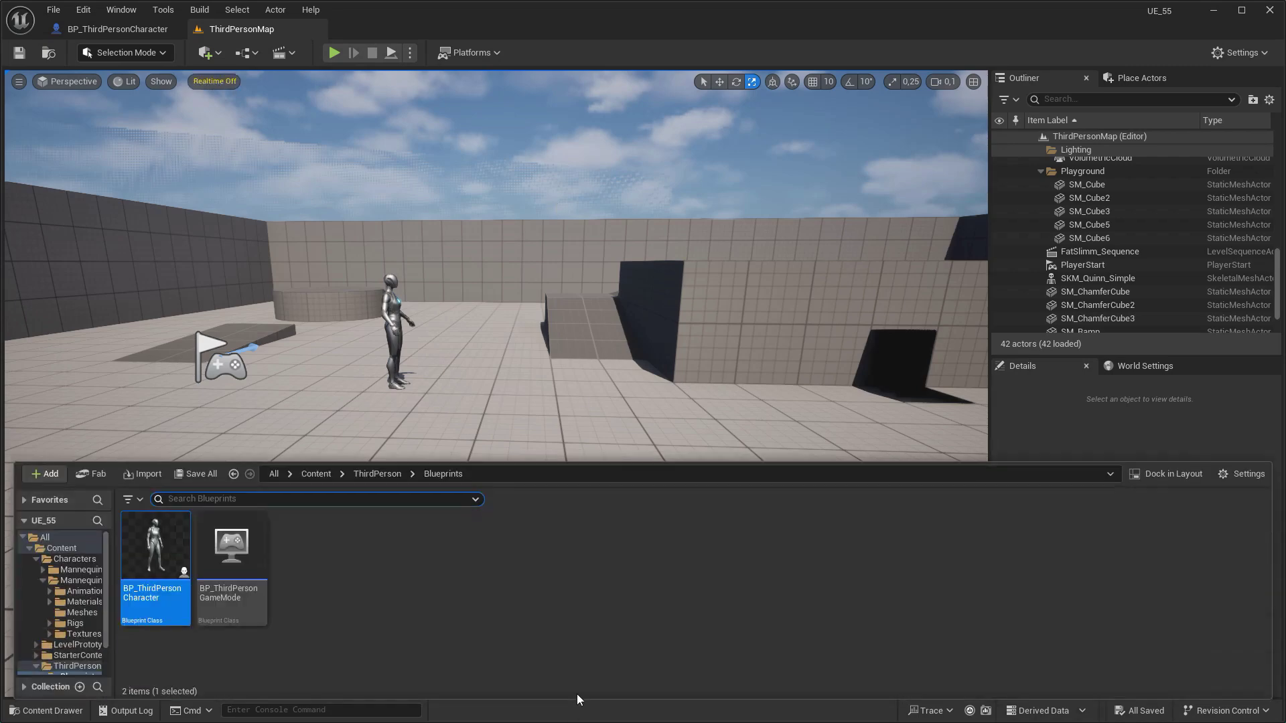
pyautogui.click(327, 477)
pyautogui.rightClick(589, 583)
pyautogui.click(664, 150)
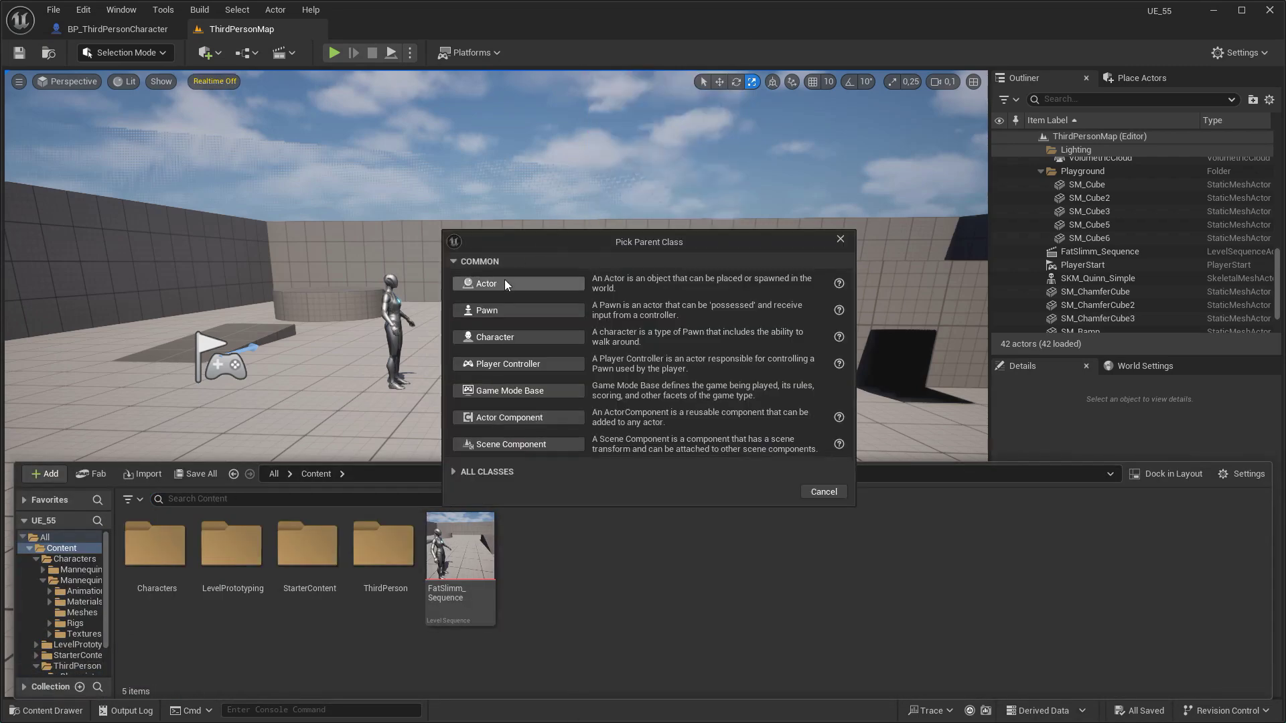
pyautogui.click(505, 282)
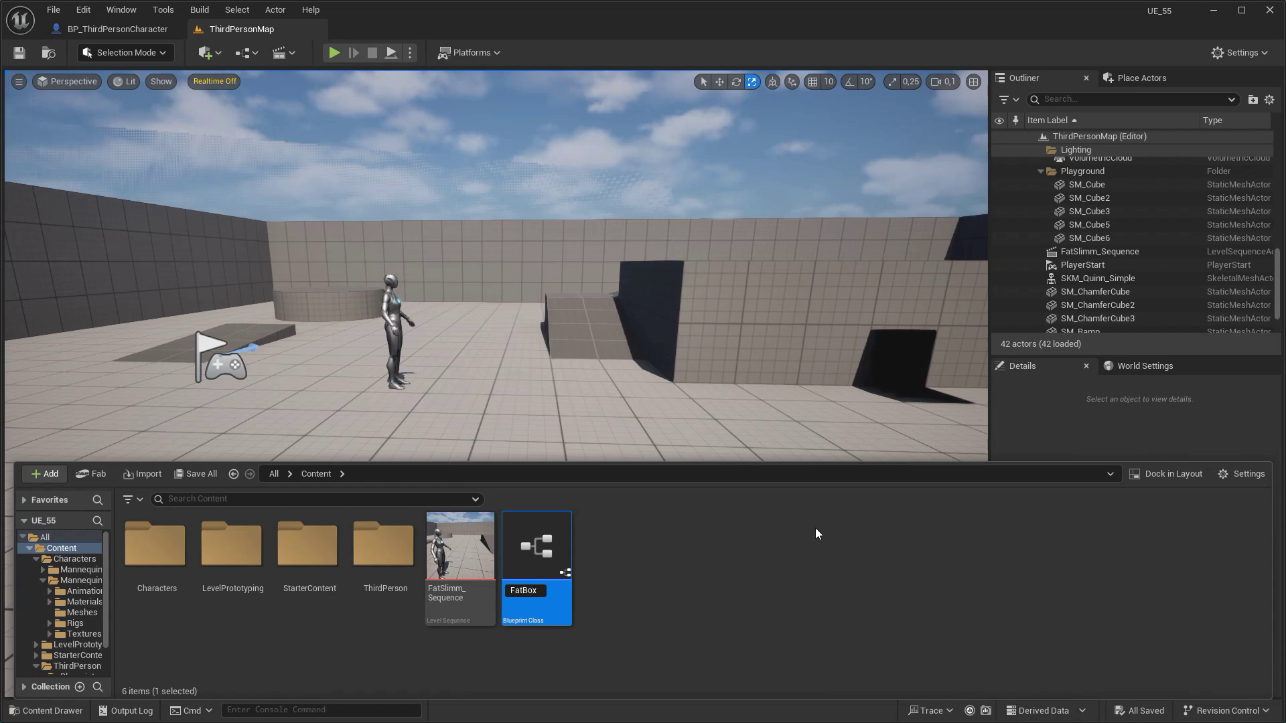
pyautogui.press('Return')
# - Open the FatBox blueprint and add a Static Mesh component under DefaultSceneRoot
pyautogui.doubleClick(461, 546)
pyautogui.click(101, 135)
pyautogui.click(35, 96)
pyautogui.write('stati')
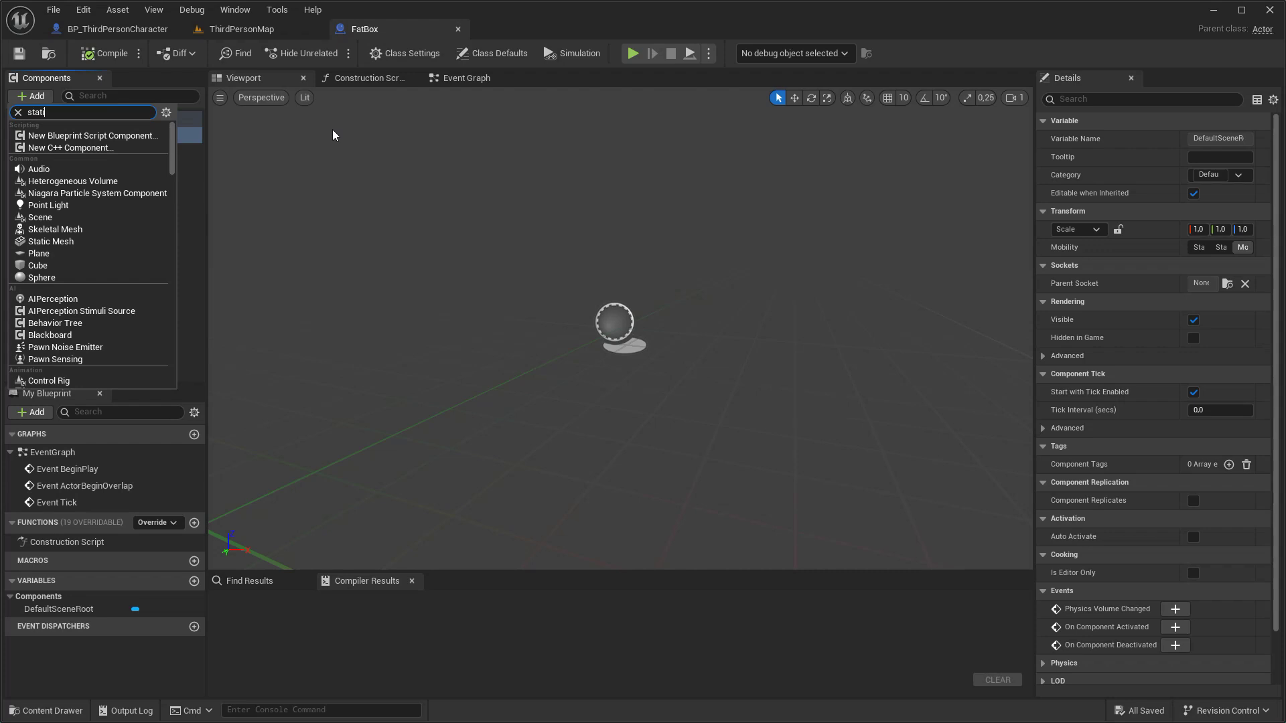
pyautogui.click(91, 249)
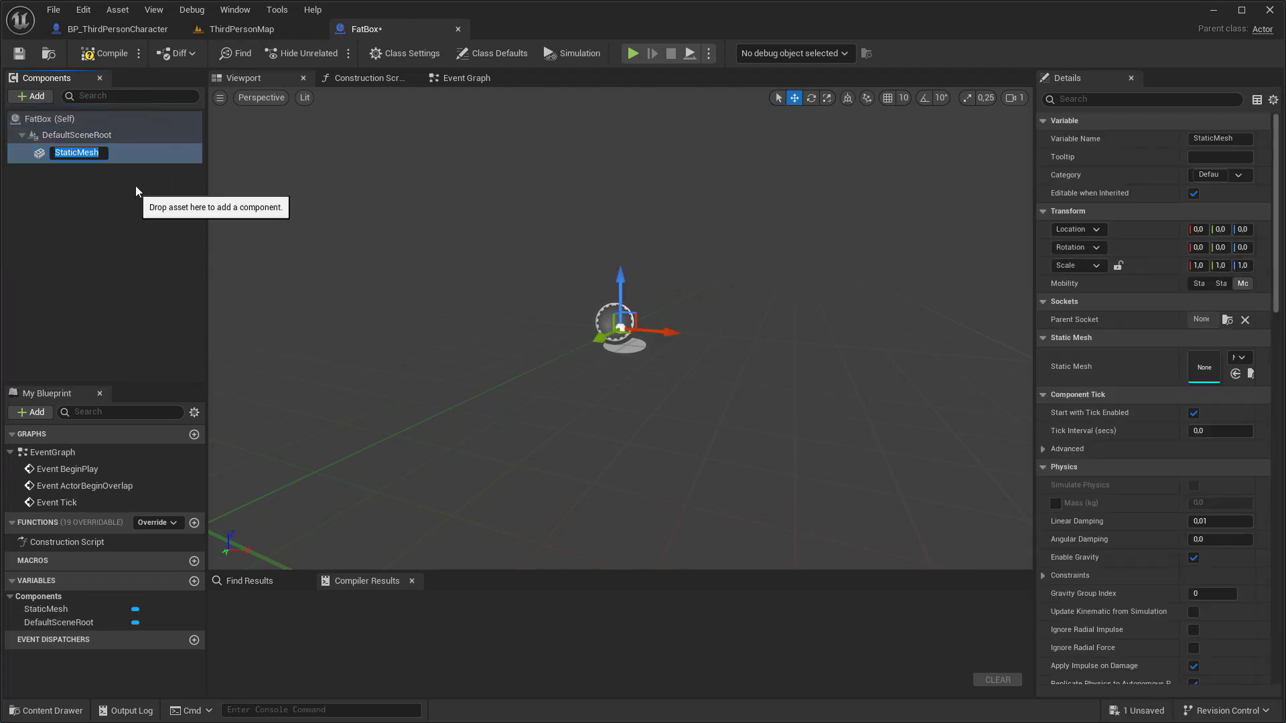
pyautogui.press('Return')
# - Assign a cube mesh to FatBox's StaticMesh component
pyautogui.click(1240, 358)
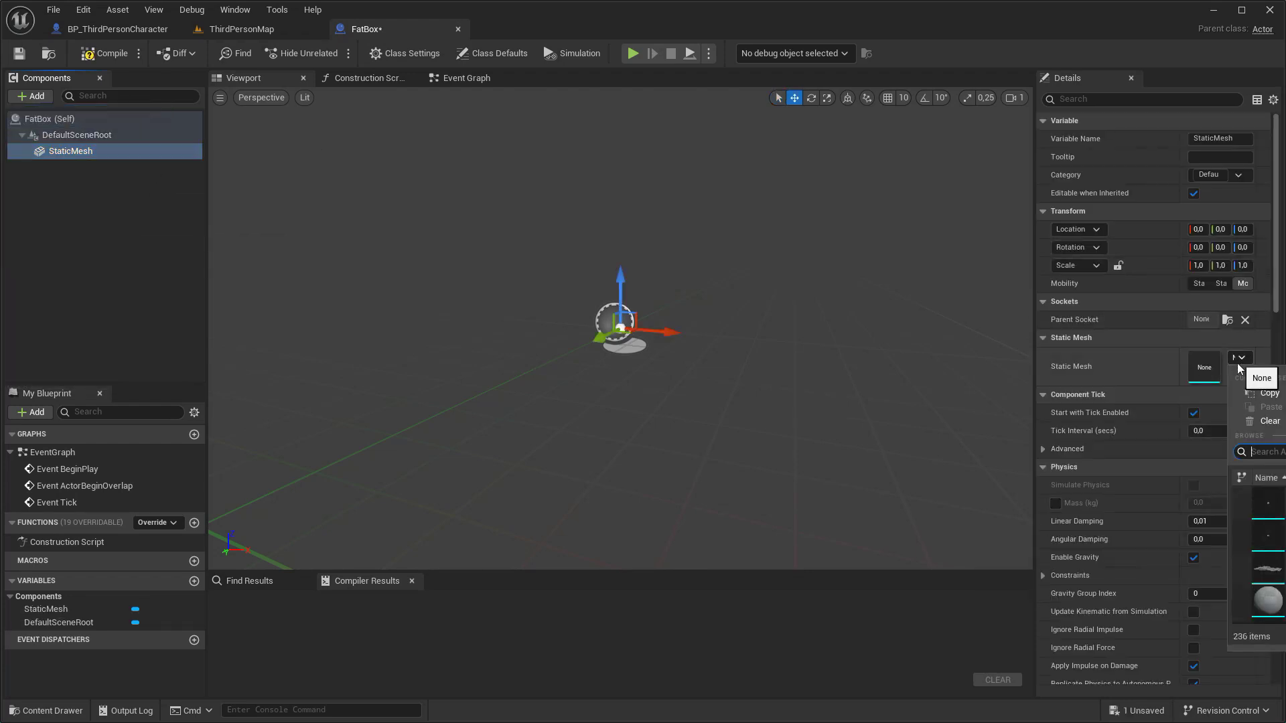
pyautogui.write('cube')
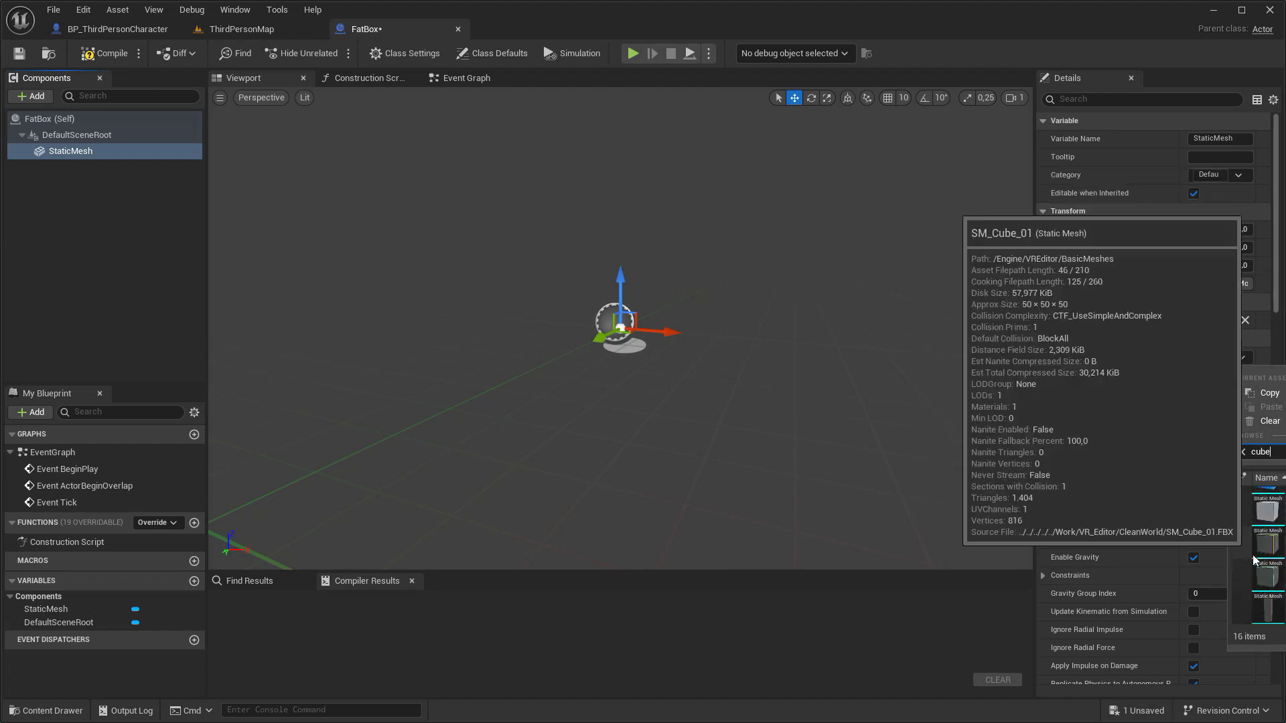
pyautogui.click(1262, 569)
pyautogui.moveTo(596, 324); pyautogui.dragTo(501, 325, button='right')
pyautogui.press('s')
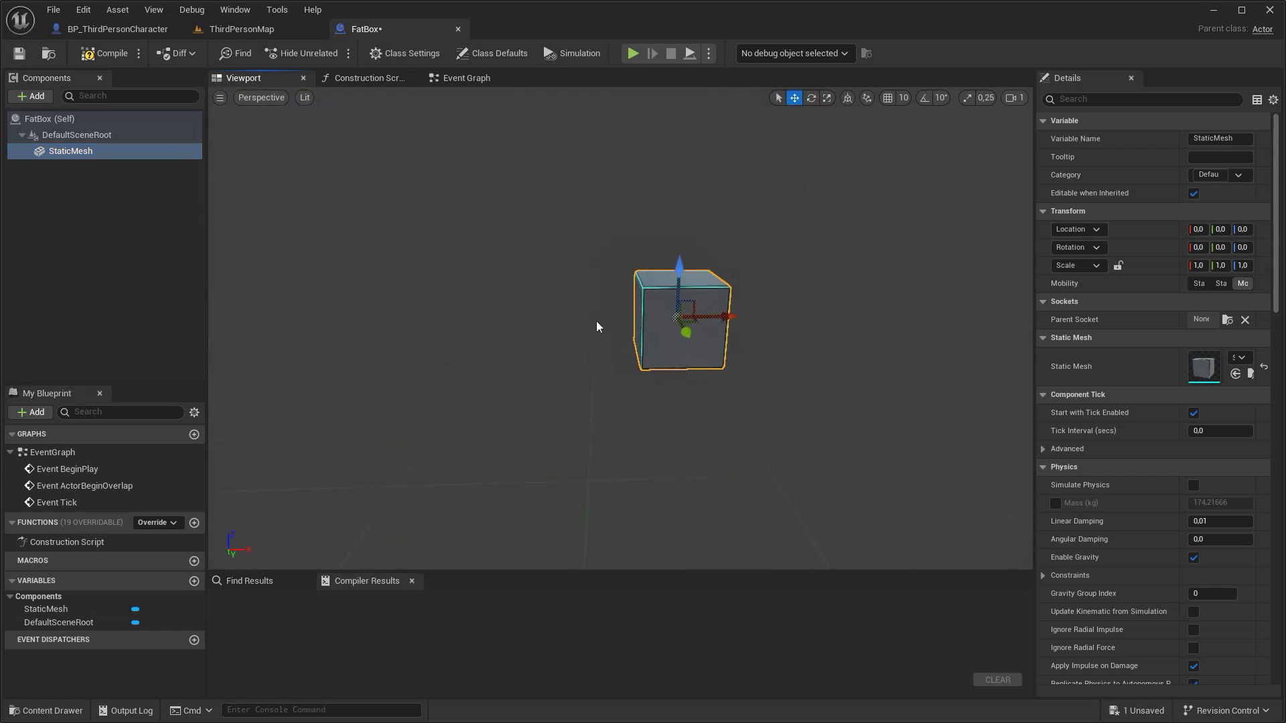
# - Add a box collision component under StaticMesh and name it FatCollision
pyautogui.click(35, 97)
pyautogui.click(101, 136)
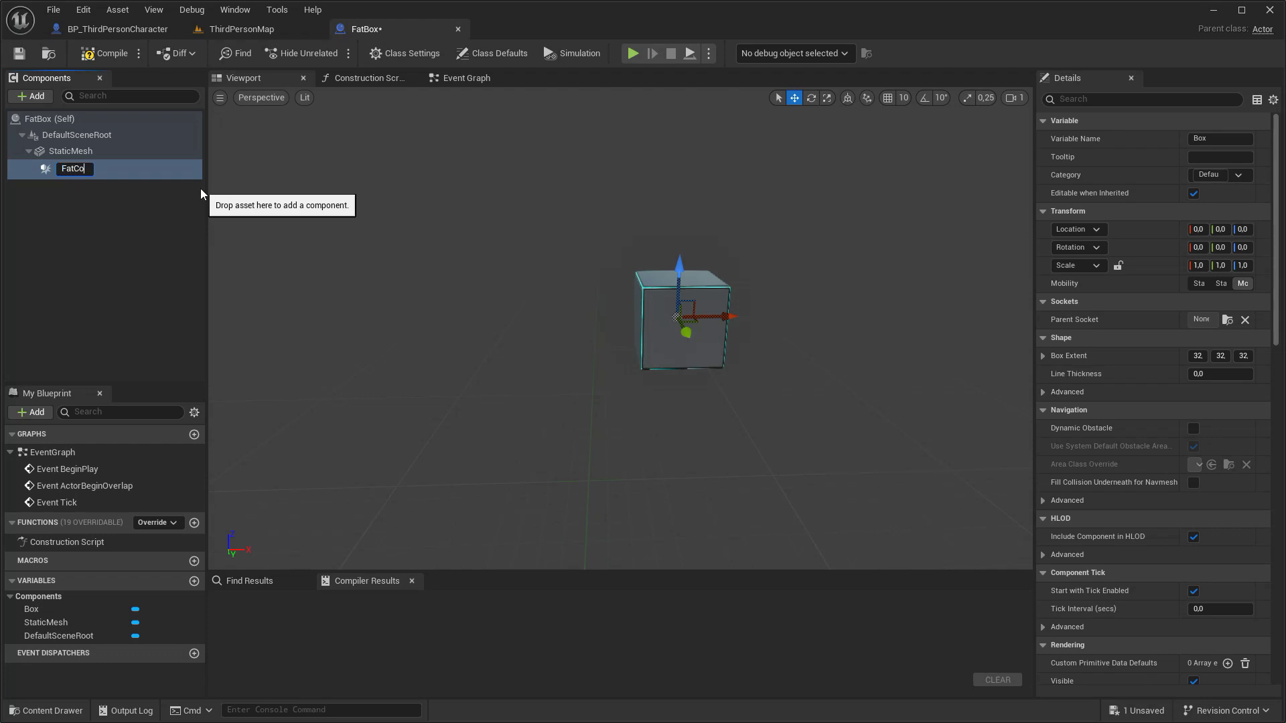
pyautogui.press('Return')
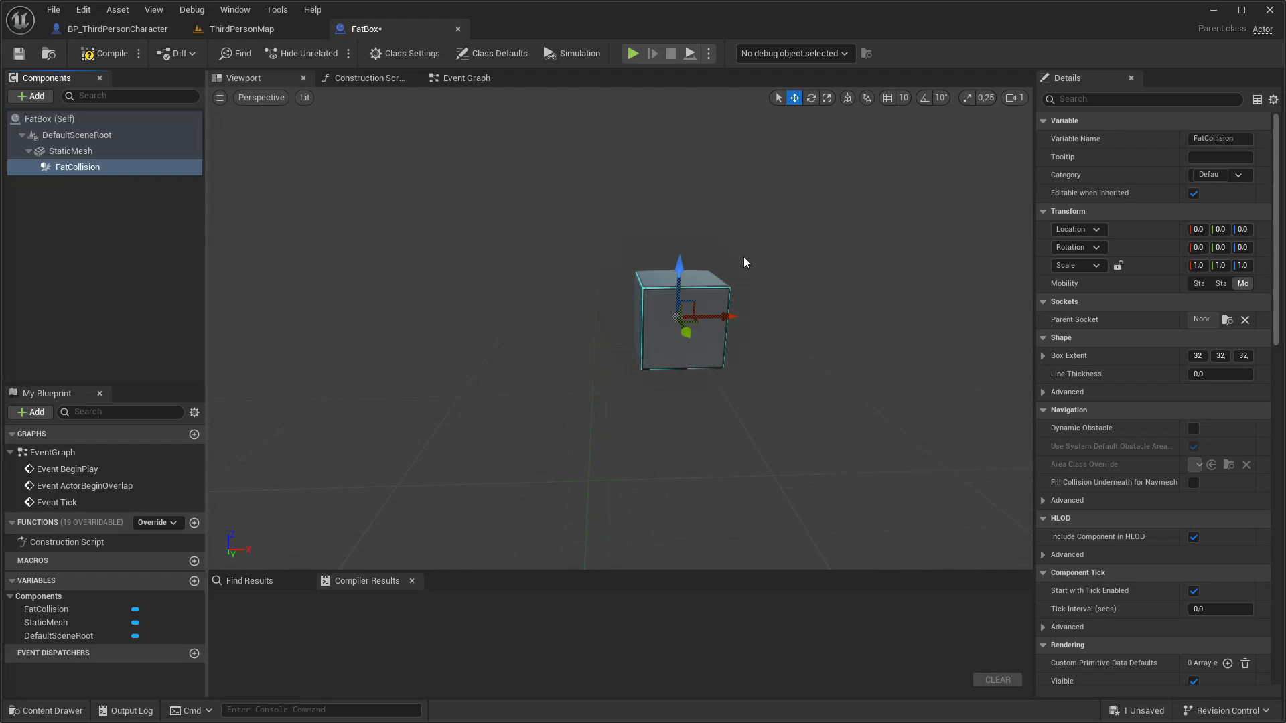
# - Set the FatCollision scale to 2 so it encloses the cube, and compile and save the blueprint
pyautogui.moveTo(1033, 276); pyautogui.dragTo(970, 277)
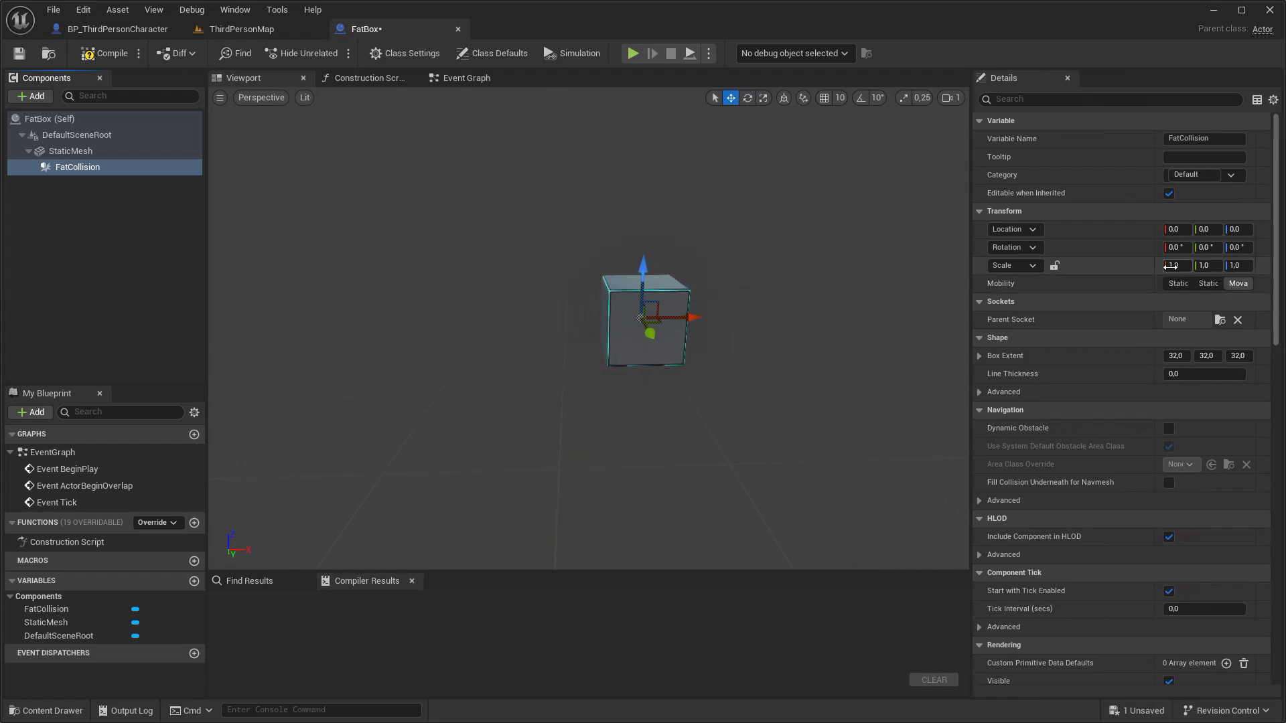
pyautogui.click(1239, 266)
pyautogui.write('2')
pyautogui.press('Return')
pyautogui.click(107, 54)
pyautogui.click(22, 55)
# - Find the Text 3D plugin with the search term 3d, enable it and restart the editor
pyautogui.click(82, 9)
pyautogui.click(107, 200)
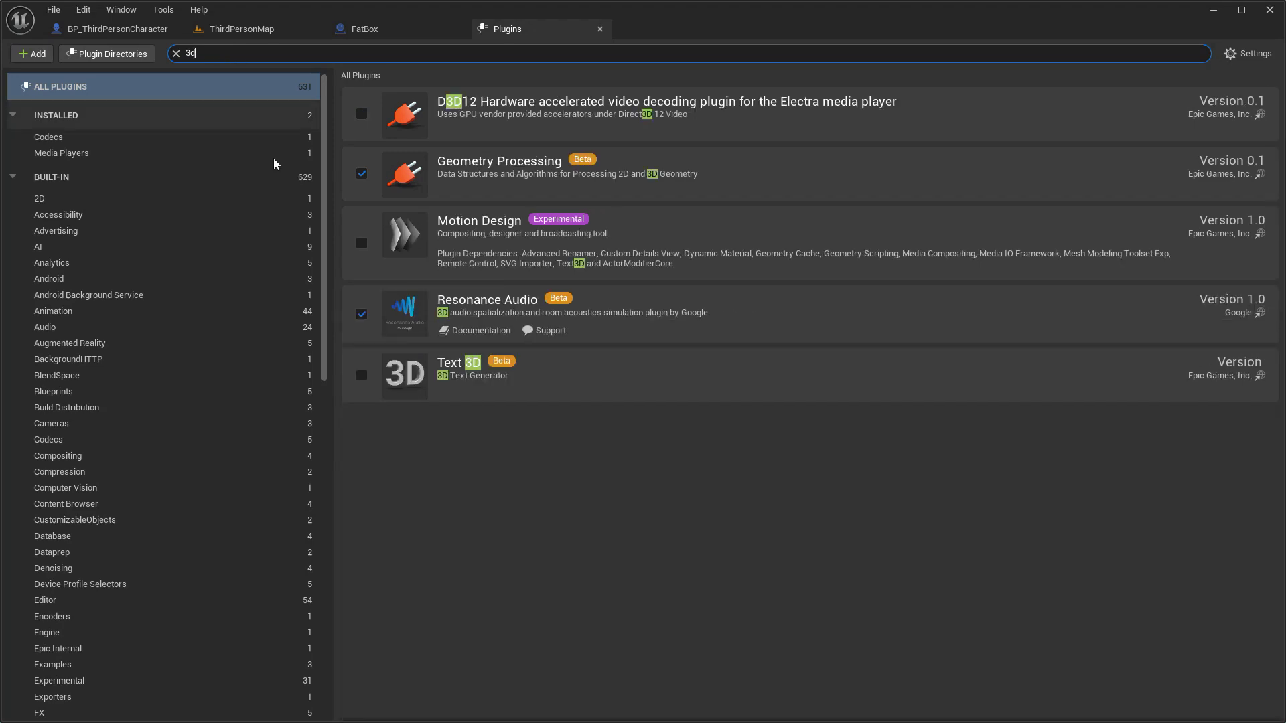
pyautogui.click(361, 375)
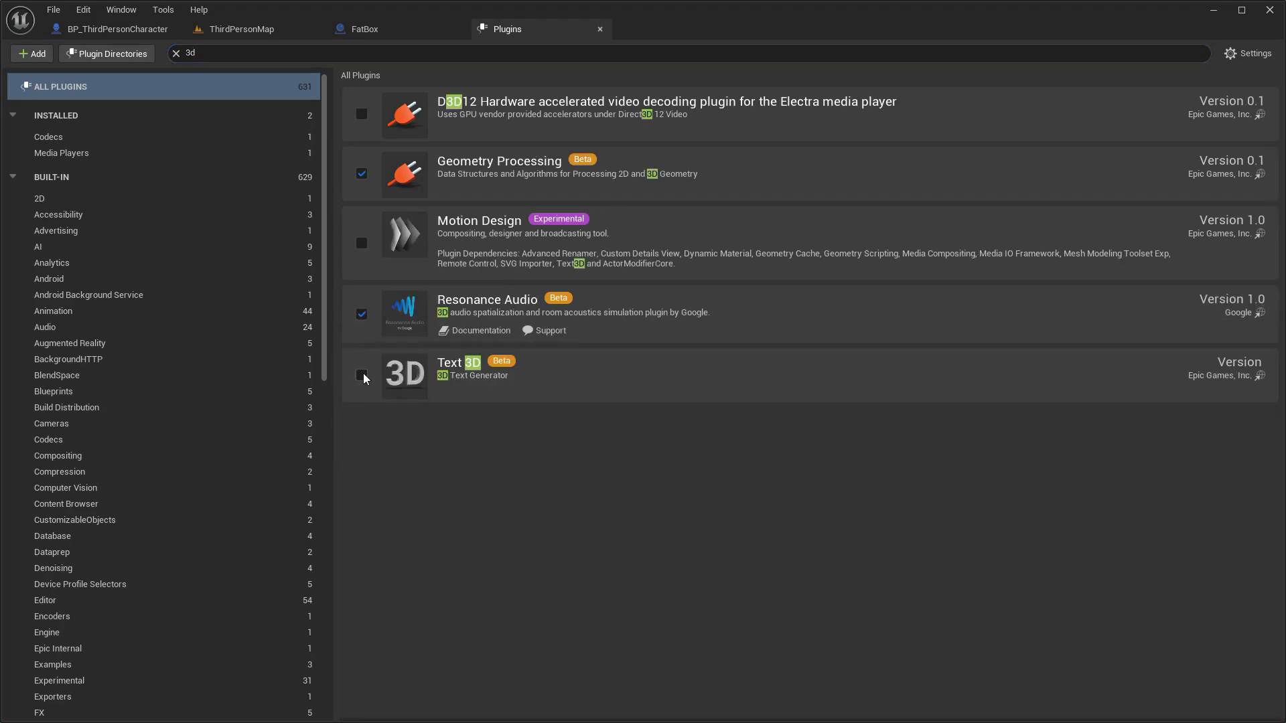
pyautogui.click(752, 417)
pyautogui.click(1217, 693)
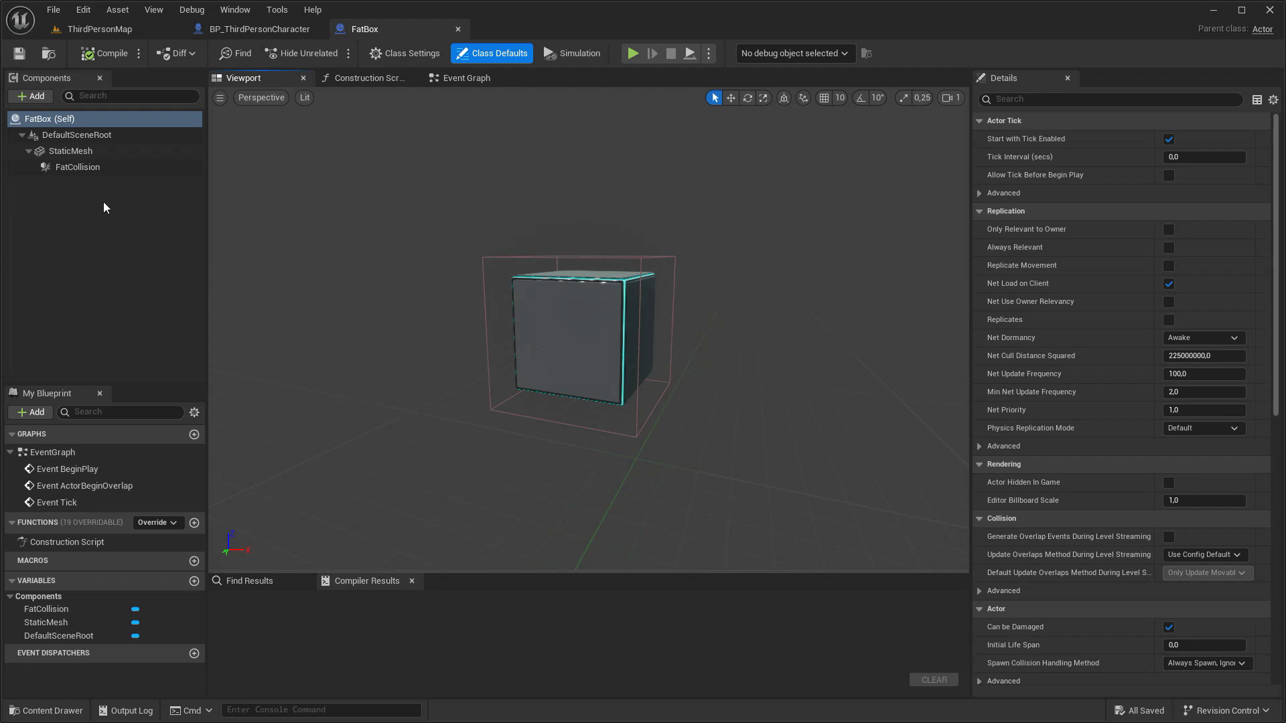
# - Add a Text3D component under FatBox's DefaultSceneRoot, keeping its default name
pyautogui.click(32, 97)
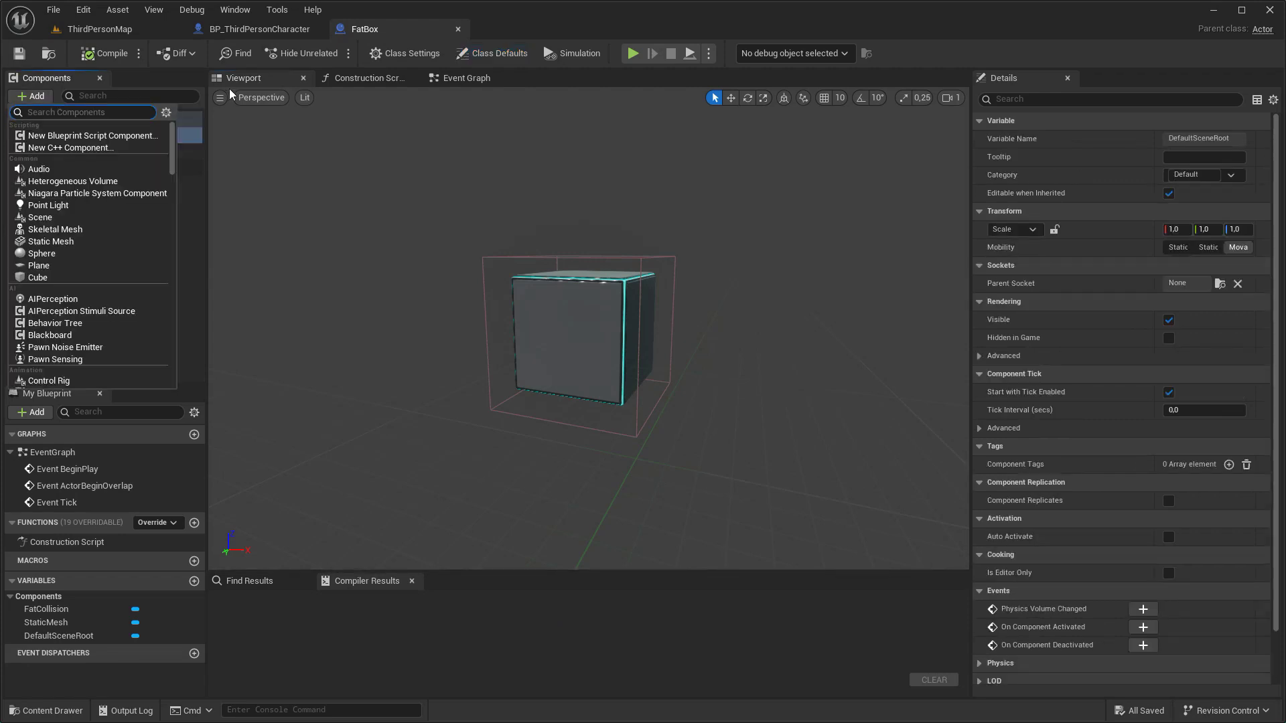
pyautogui.write('3d')
pyautogui.click(130, 151)
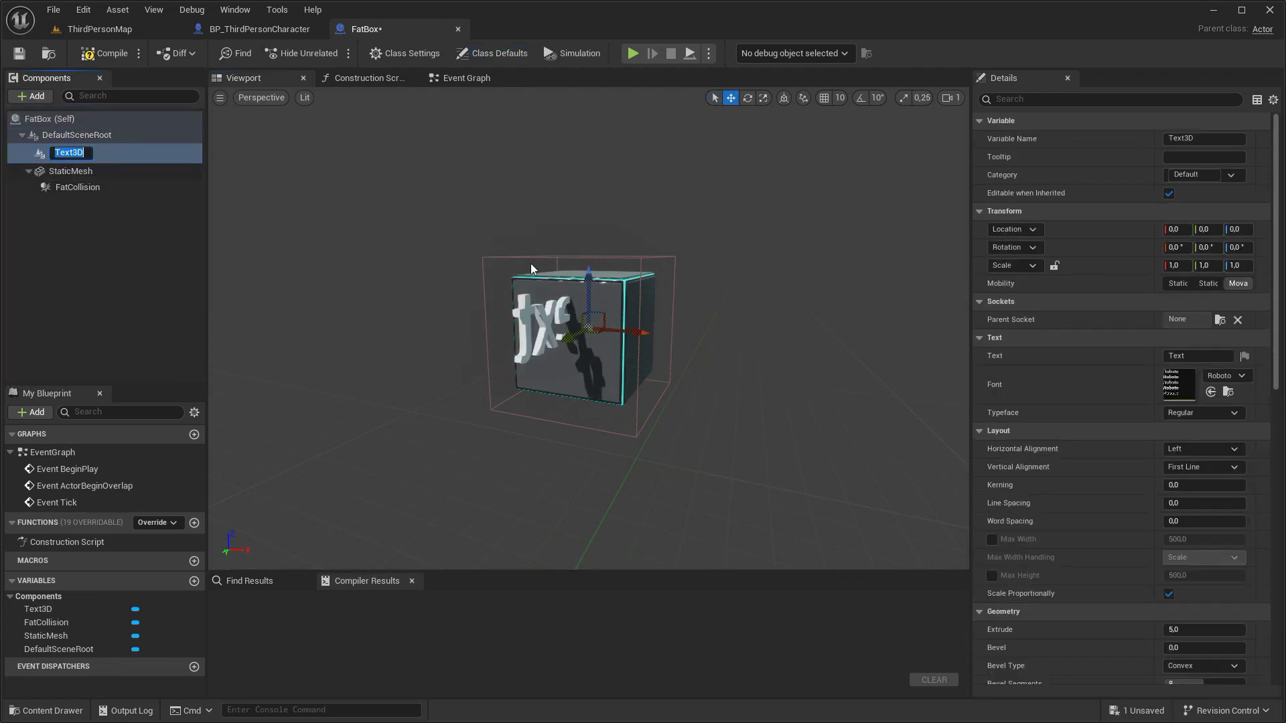
pyautogui.press('Return')
# - Raise the 3D text above the cube to a Z location of about 84, center it horizontally and set its text to Fat Box
pyautogui.press('a')
pyautogui.moveTo(474, 229); pyautogui.dragTo(733, 225, button='right')
pyautogui.press('w')
pyautogui.click(1197, 449)
pyautogui.click(1193, 475)
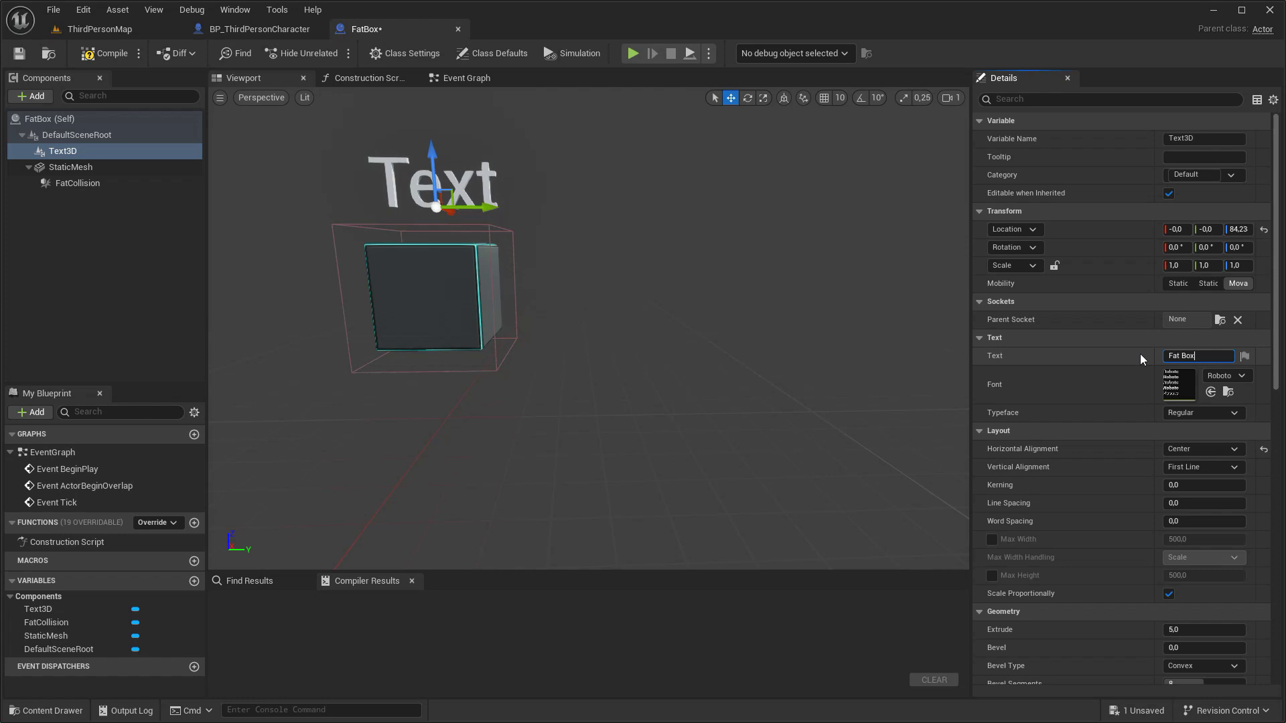
pyautogui.press('Return')
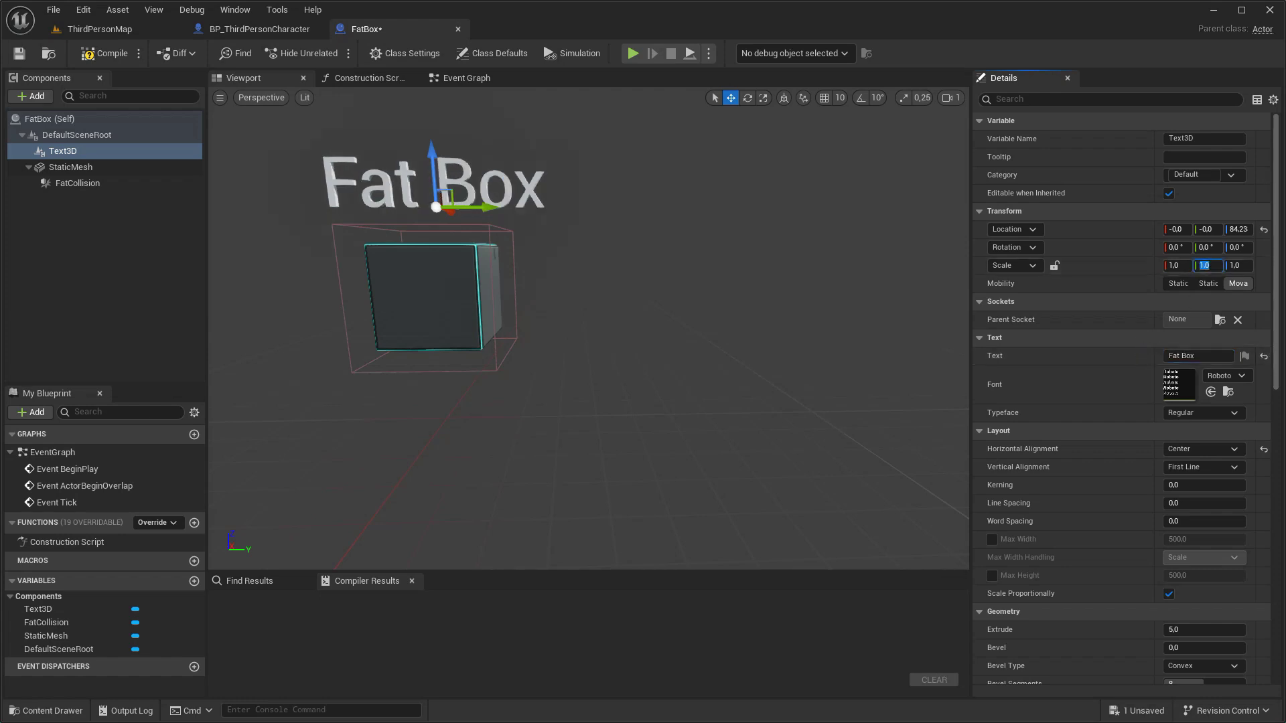
# - Set the 3D text's Y and Z scale to 0.5 and compile FatBox
pyautogui.write('0,5')
pyautogui.press('Tab')
pyautogui.write('0')
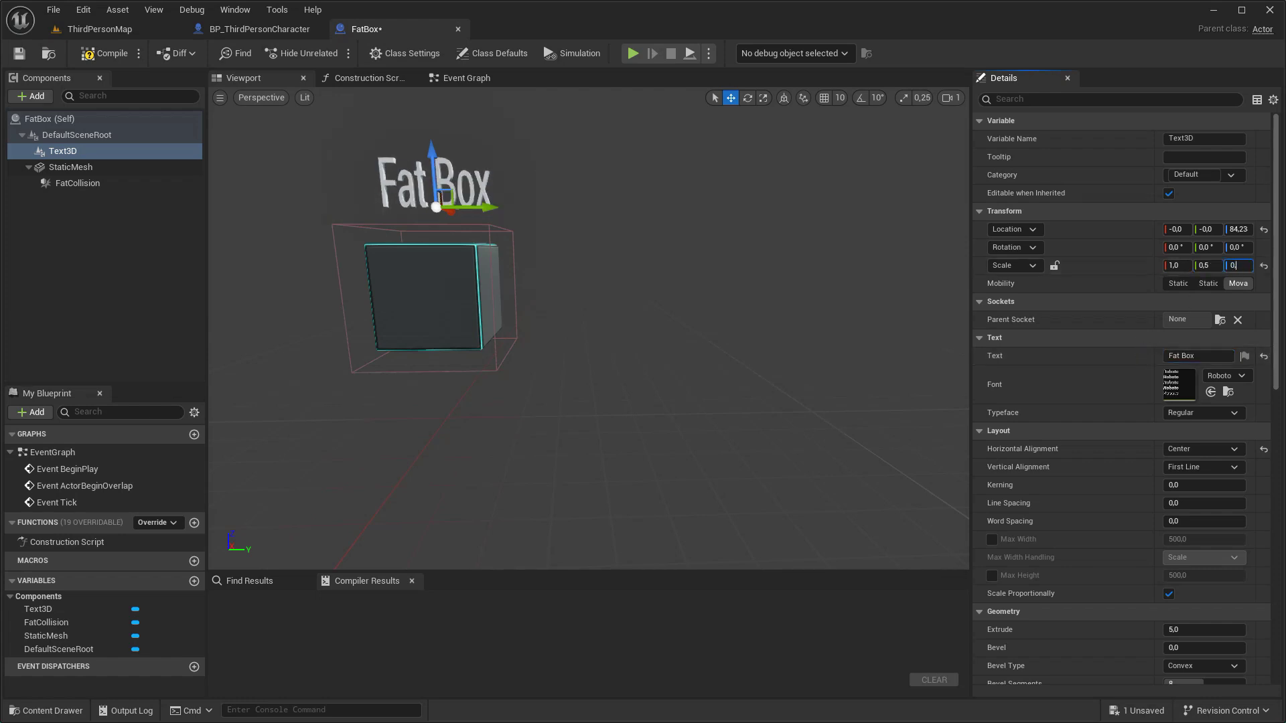
pyautogui.write(',5')
pyautogui.press('Return')
pyautogui.click(106, 53)
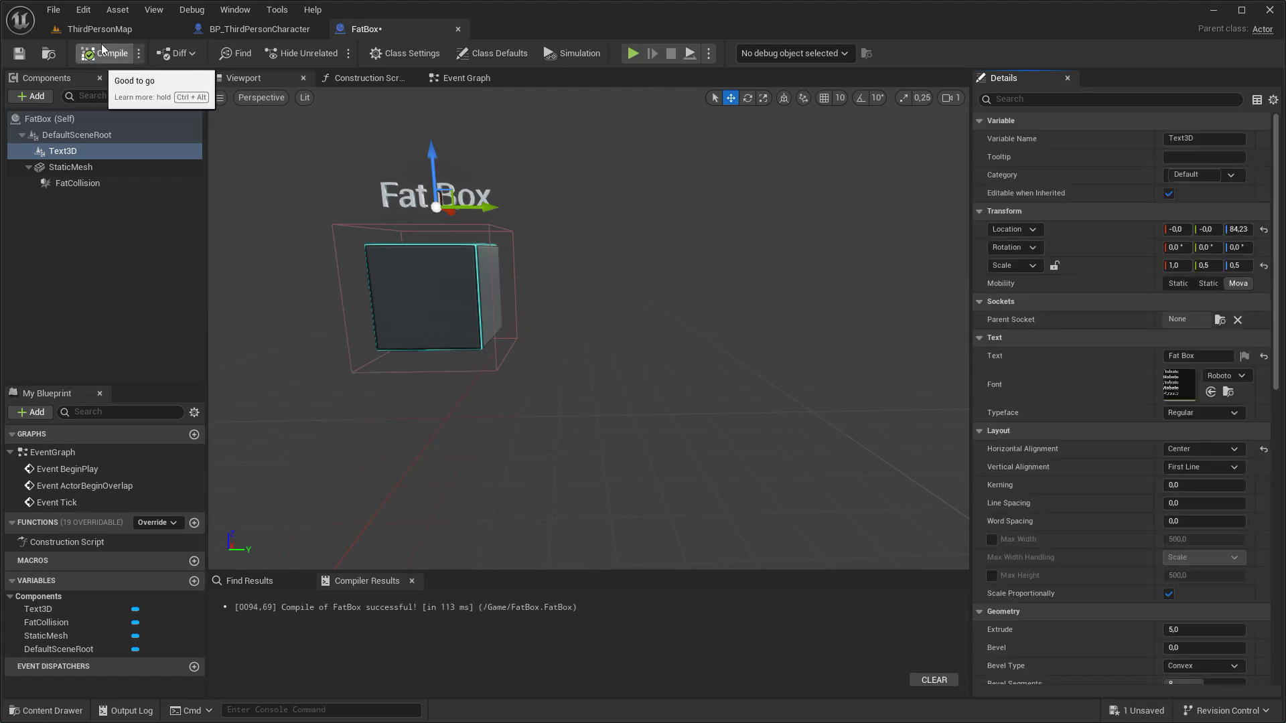
# - Place a FatBox actor in ThirdPersonMap, on the floor area behind the mannequin
pyautogui.click(100, 29)
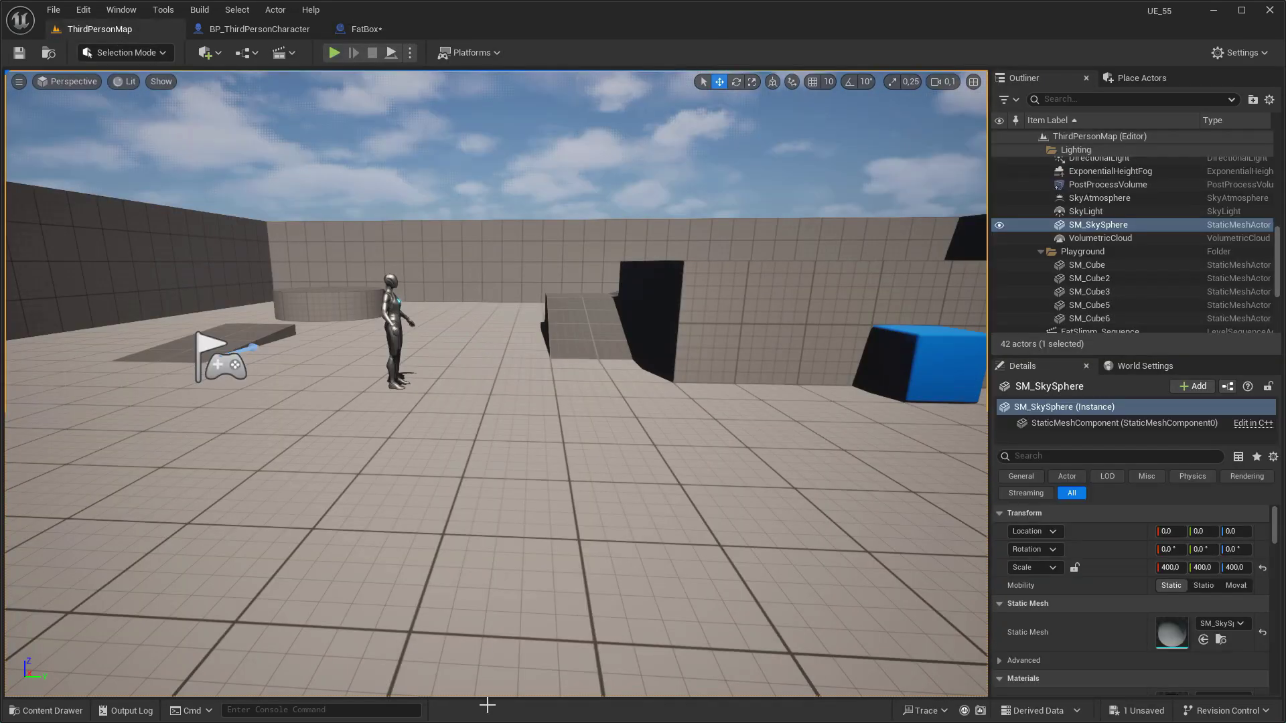
pyautogui.hotkey('ctrl', 'space')
pyautogui.moveTo(460, 569); pyautogui.dragTo(429, 314)
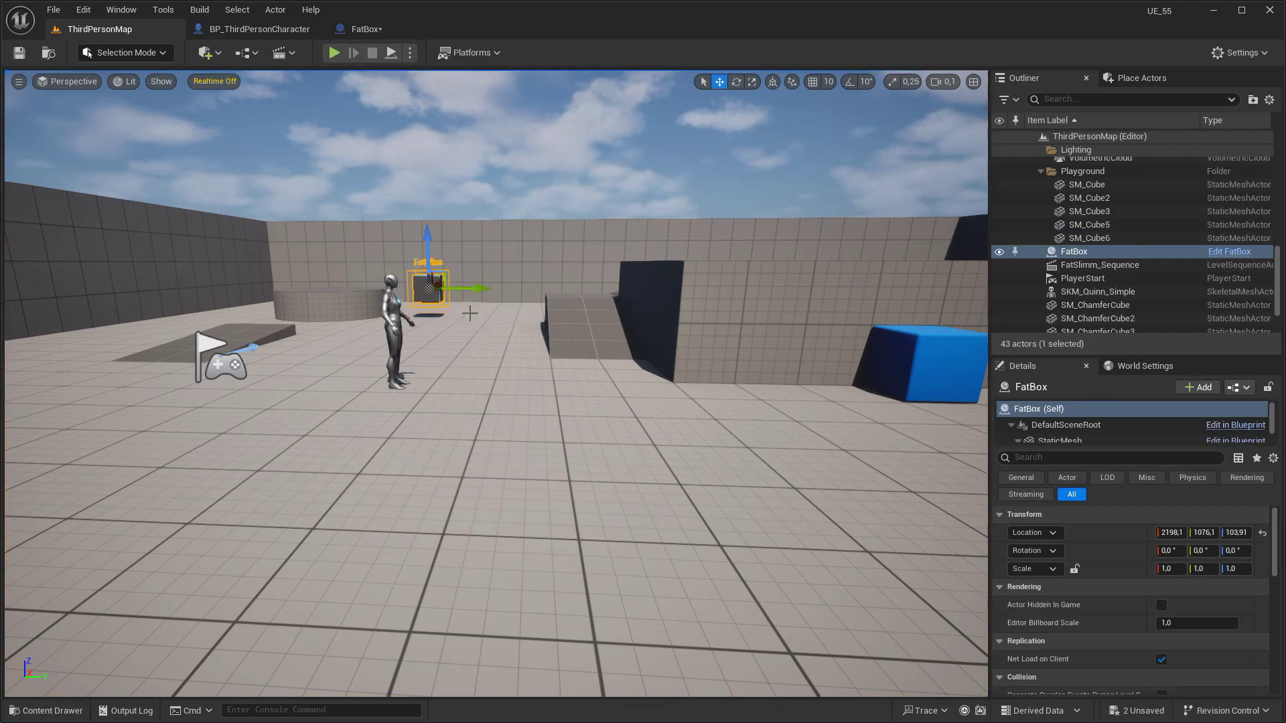
# - Duplicate the FatBox blueprint in the Content folder and name the copy SlimmBox
pyautogui.hotkey('ctrl', 'space')
pyautogui.rightClick(465, 553)
pyautogui.click(536, 257)
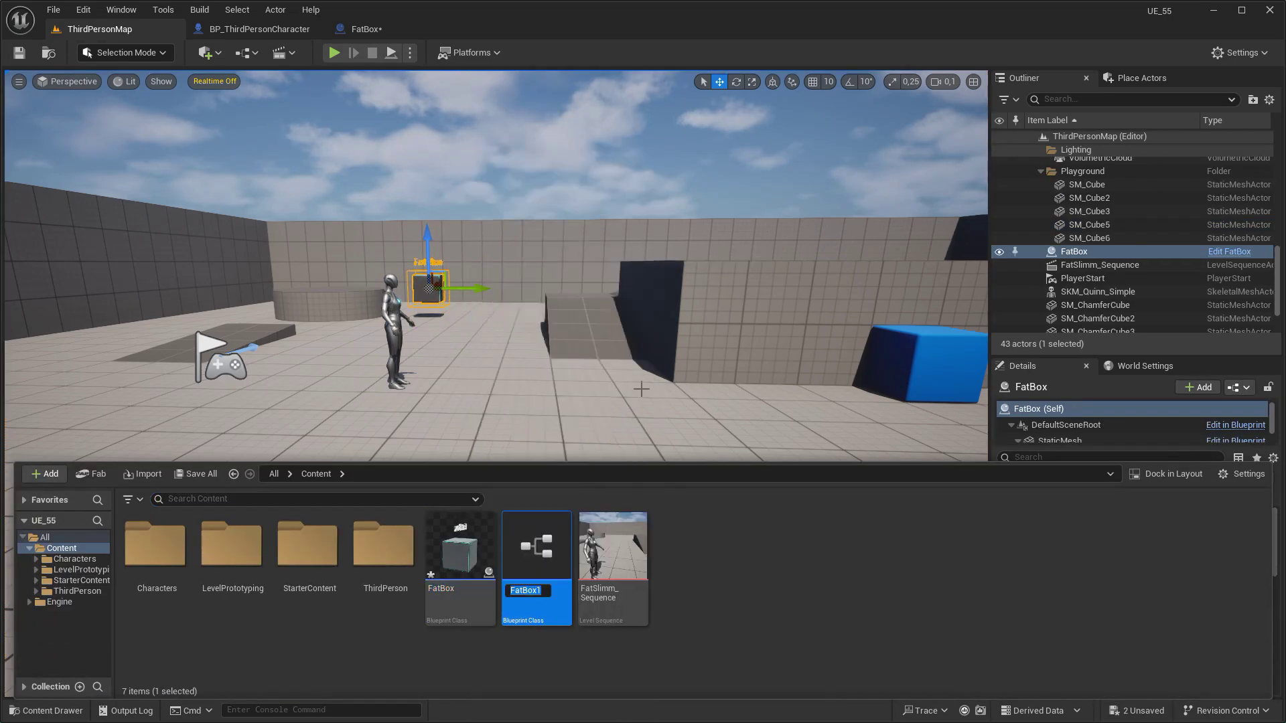
pyautogui.write('SlimmBox')
pyautogui.press('Return')
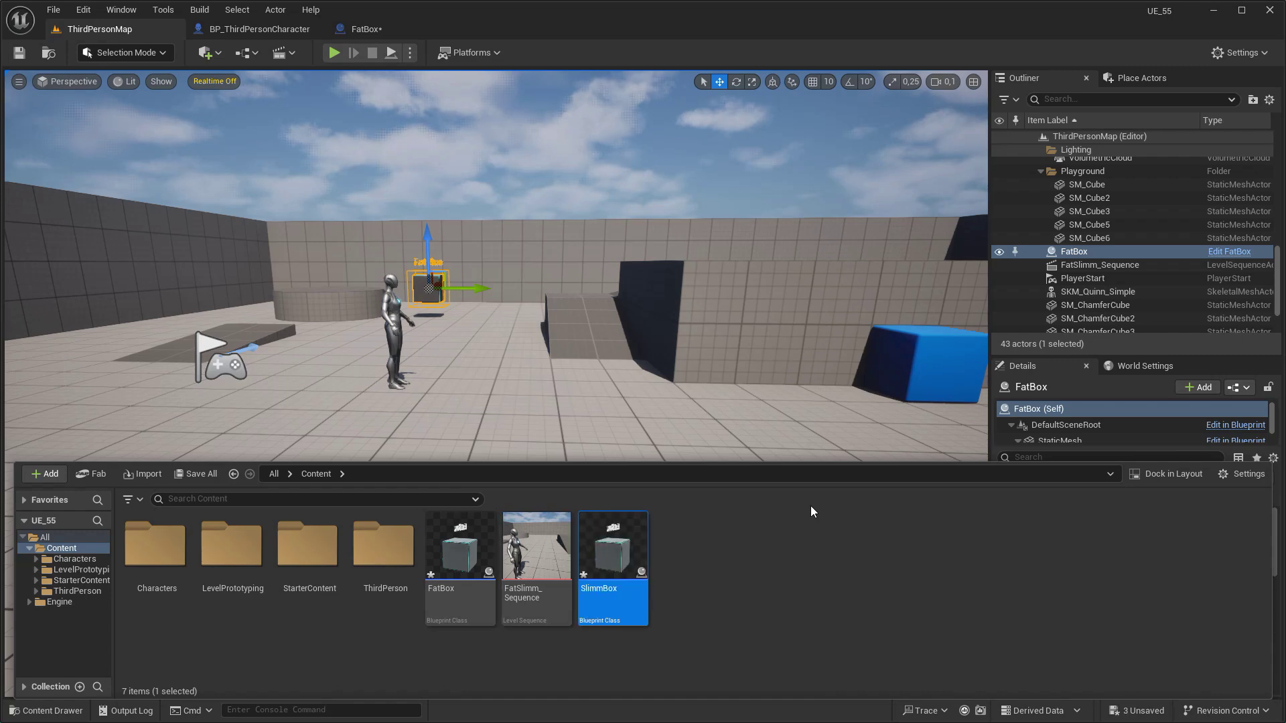
# - Open the SlimmBox blueprint, change its 3D text to Slimm Box and compile it
pyautogui.doubleClick(626, 546)
pyautogui.click(243, 78)
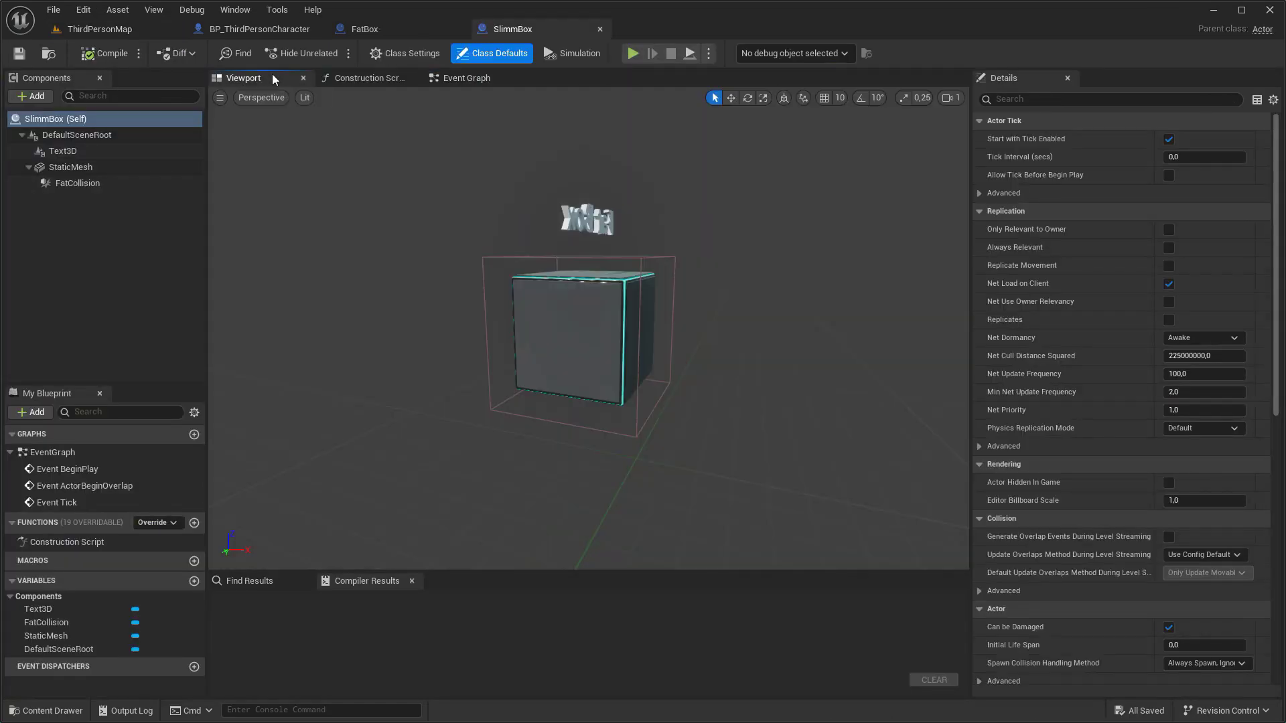
pyautogui.click(547, 289)
pyautogui.moveTo(431, 240); pyautogui.dragTo(670, 254, button='right')
pyautogui.click(543, 378)
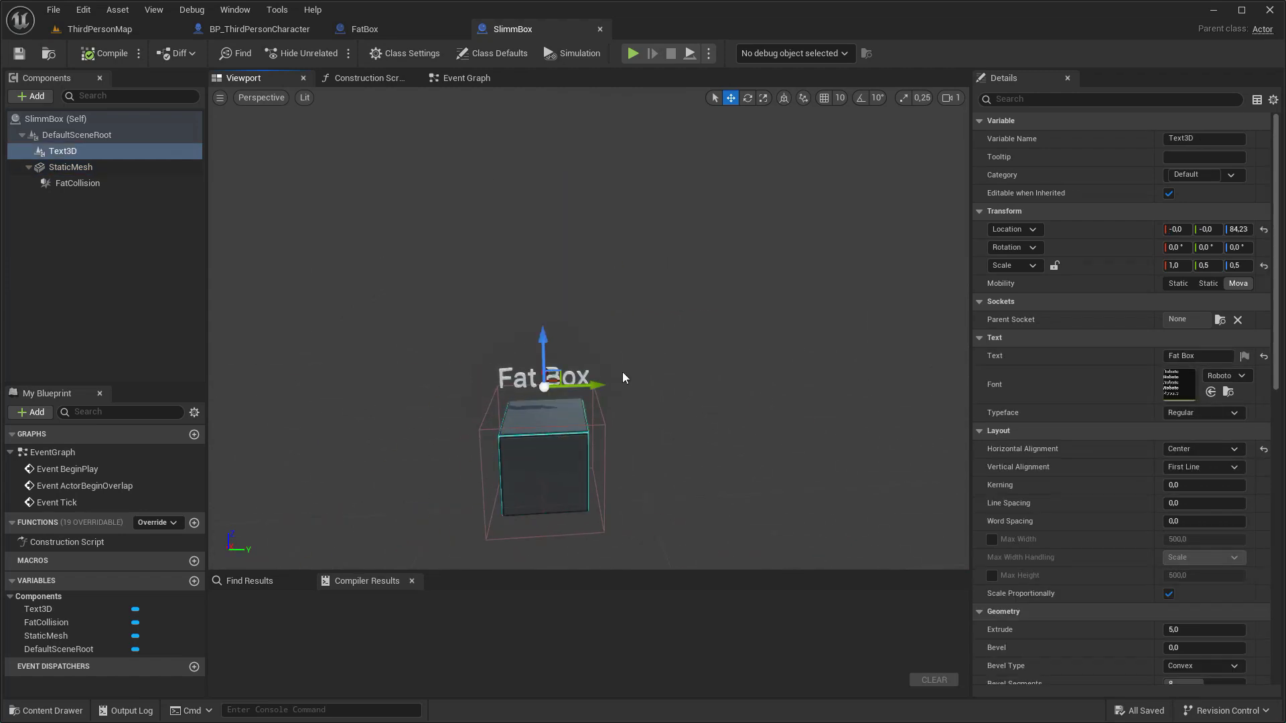
pyautogui.write('Sli')
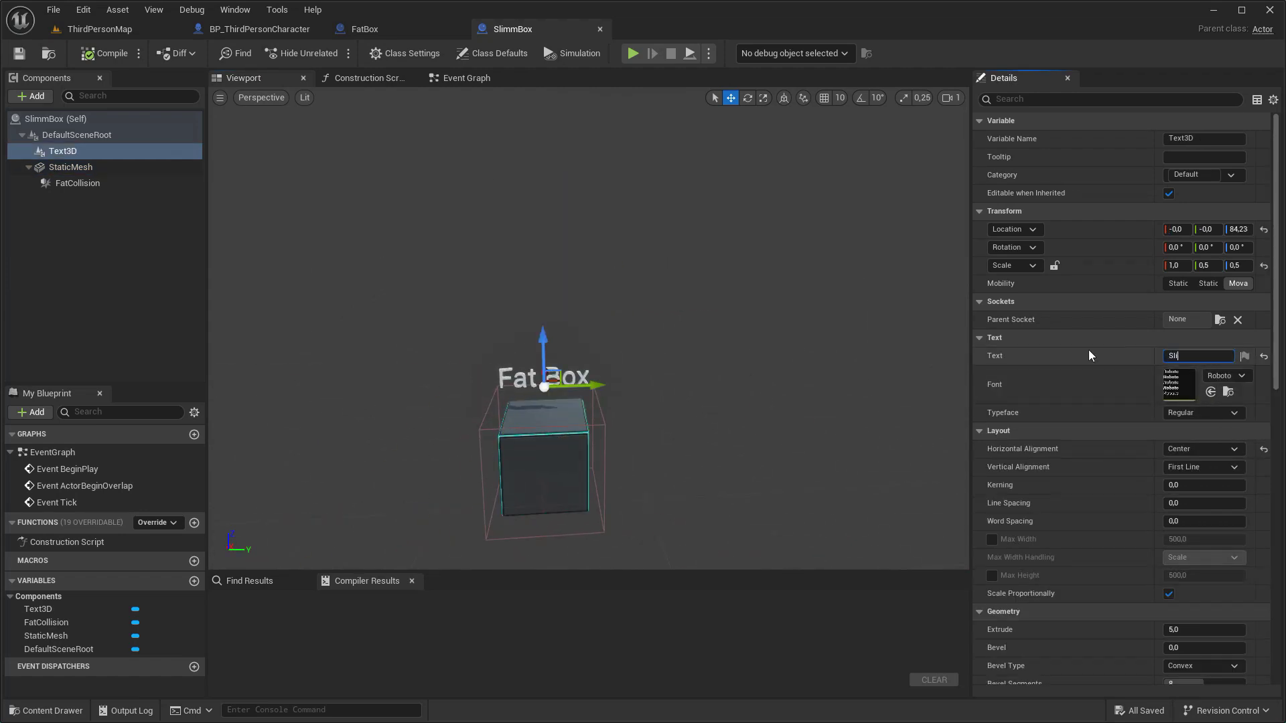
pyautogui.write('mm Box')
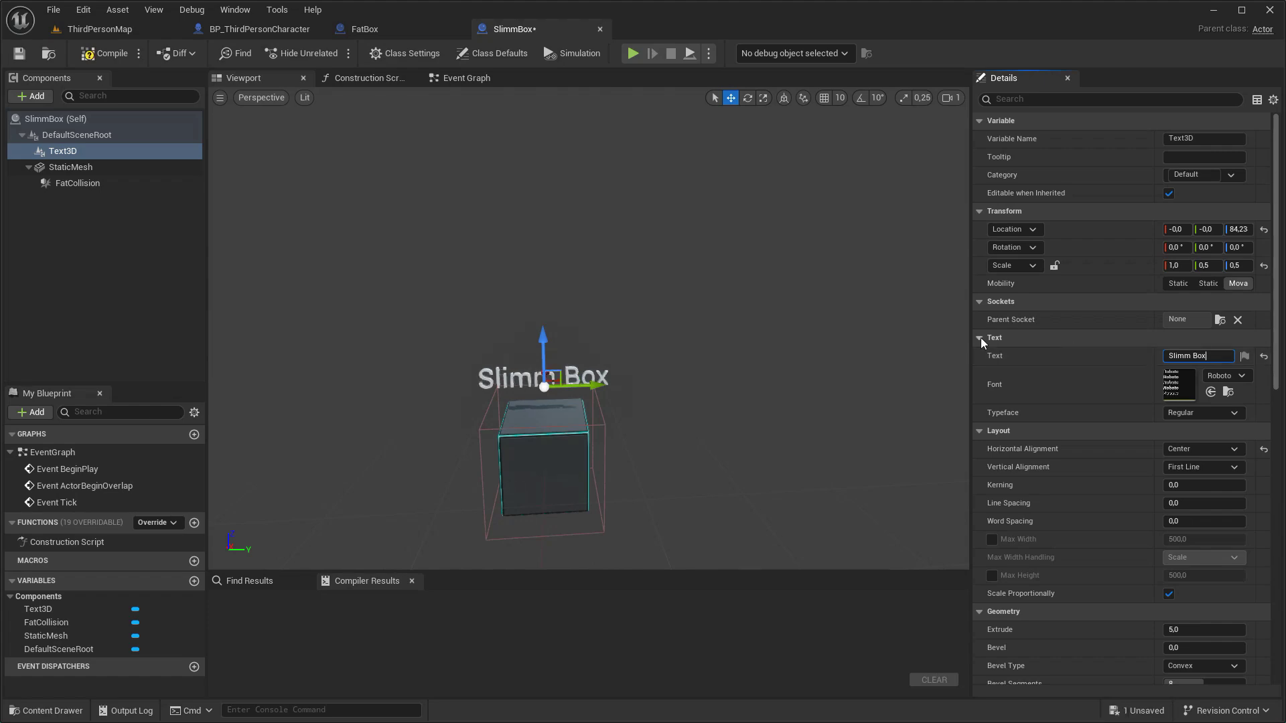
pyautogui.click(110, 53)
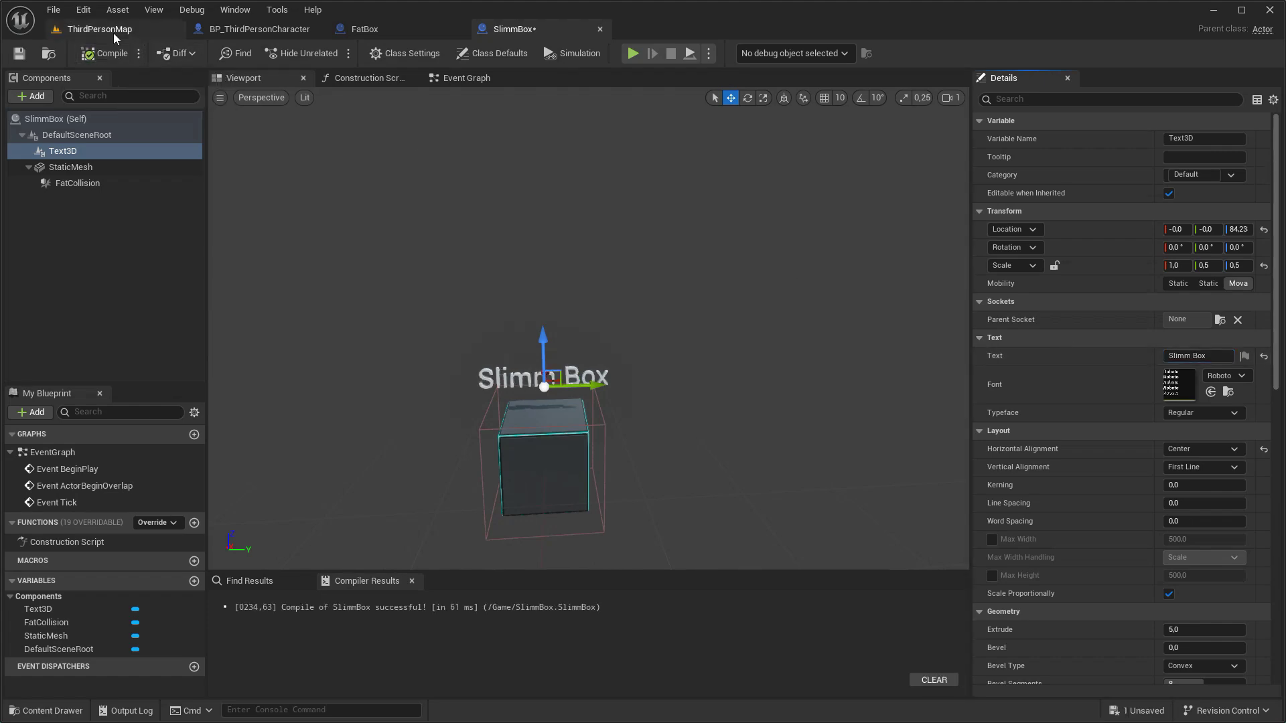
# - Place a SlimmBox actor in ThirdPersonMap on the floor beside the FatBox actor
pyautogui.click(112, 31)
pyautogui.hotkey('ctrl', 'space')
pyautogui.moveTo(606, 562); pyautogui.dragTo(508, 285)
# - Set the viewport camera speed to 1 and move FatBox and SlimmBox apart to opposite sides of the round platform
pyautogui.click(426, 286)
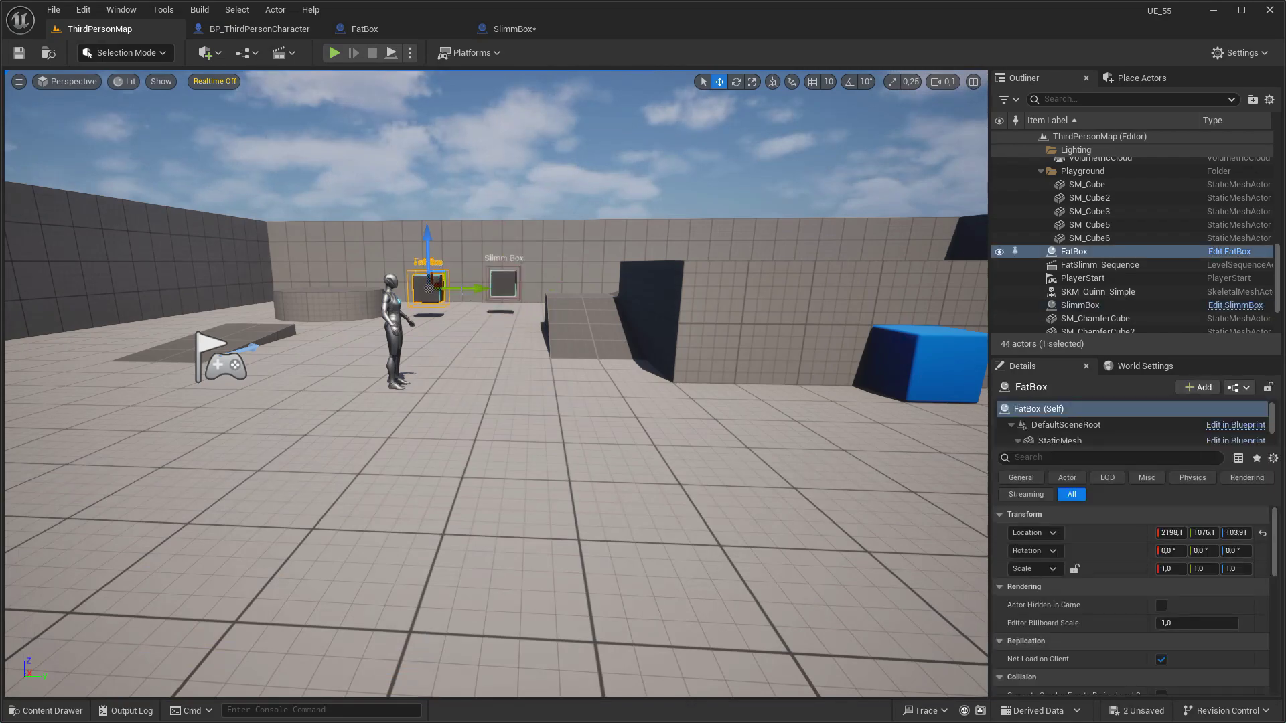
pyautogui.moveTo(505, 283); pyautogui.dragTo(766, 286, button='right')
pyautogui.press('w')
pyautogui.click(943, 82)
pyautogui.click(847, 111)
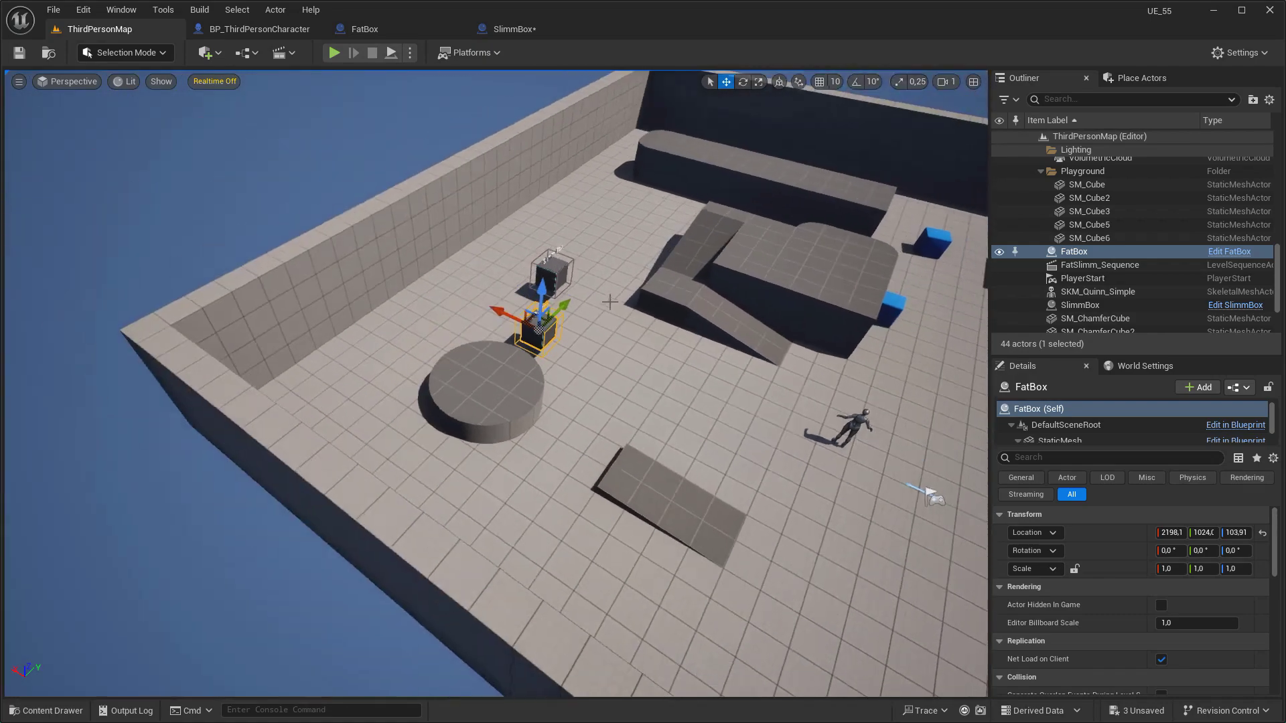
pyautogui.moveTo(532, 314); pyautogui.dragTo(526, 464)
pyautogui.click(552, 275)
pyautogui.moveTo(520, 262); pyautogui.dragTo(659, 326)
# - Delete the small freestanding ramp near the round platform from the level and save all changes
pyautogui.moveTo(629, 485); pyautogui.dragTo(352, 400, button='right')
pyautogui.click(624, 481)
pyautogui.press('Delete')
pyautogui.press('s')
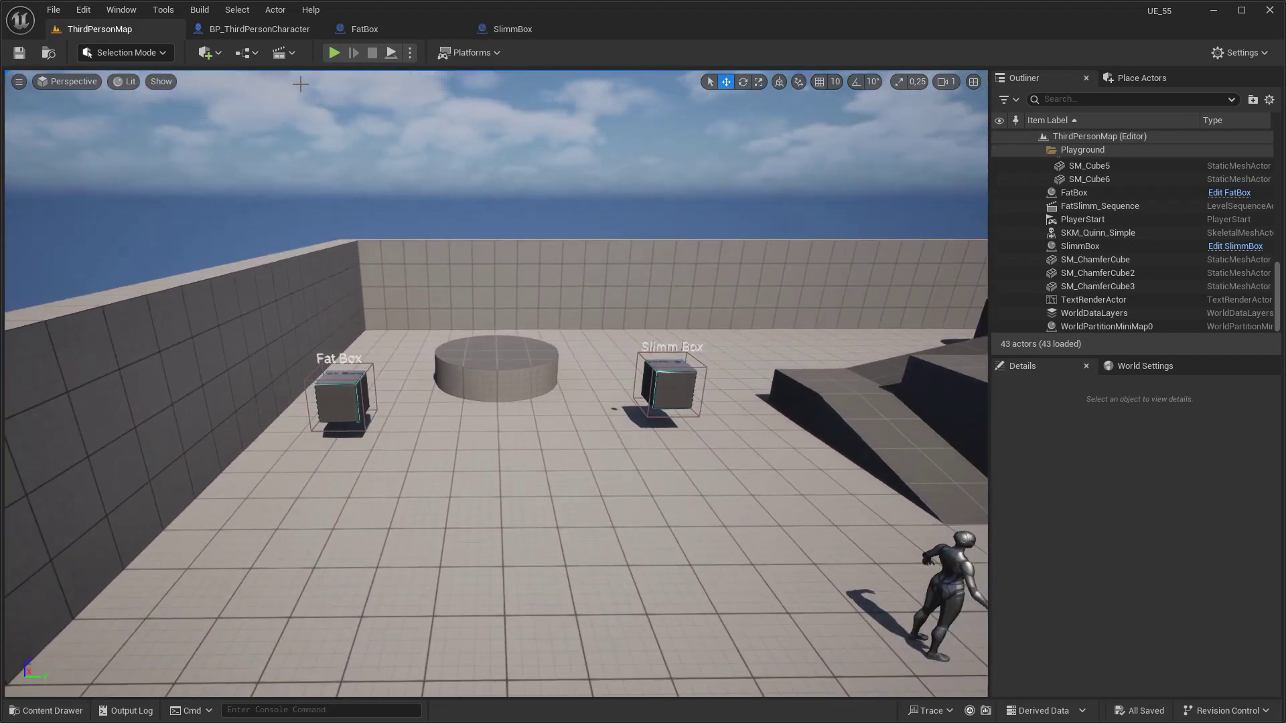
# - Remove the Sequence Player Function call and its Sequence Player variable node from the BeginPlay chain in BP_ThirdPersonCharacter
pyautogui.click(284, 30)
pyautogui.scroll(-4, 474, 325)
pyautogui.moveTo(474, 324); pyautogui.dragTo(559, 279, button='right')
pyautogui.scroll(4, 630, 258)
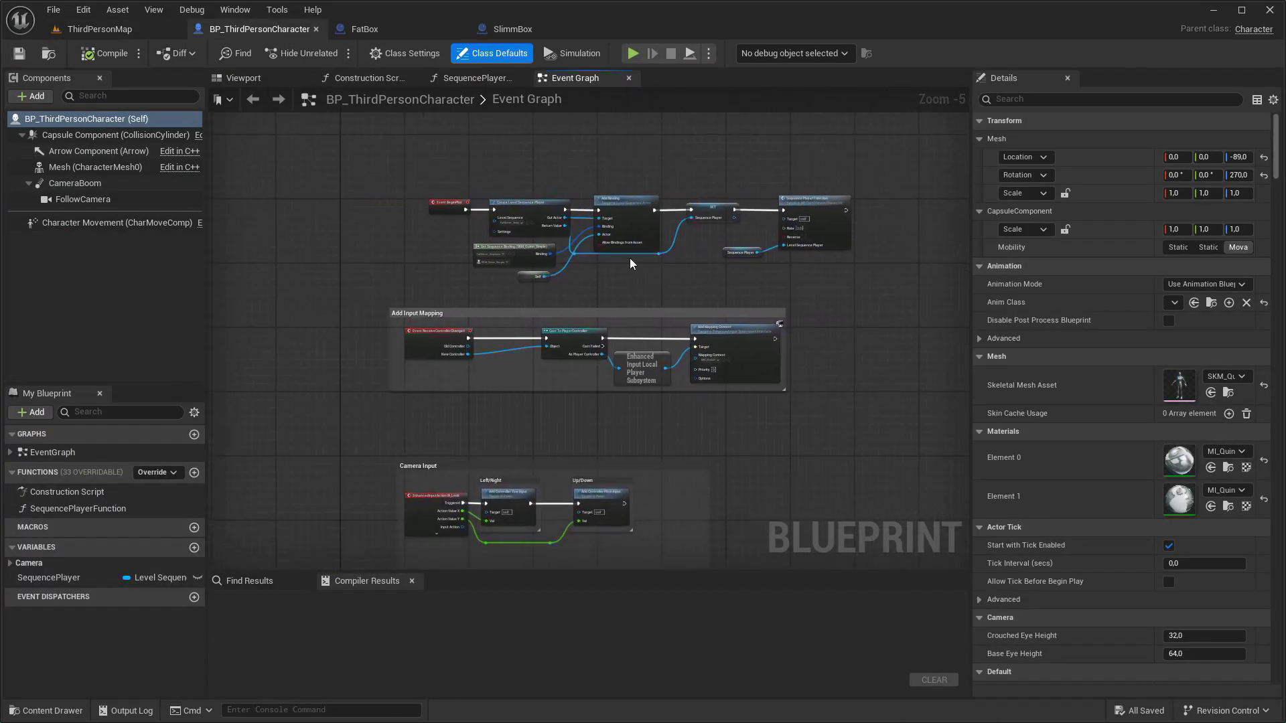
pyautogui.moveTo(485, 247); pyautogui.dragTo(671, 316)
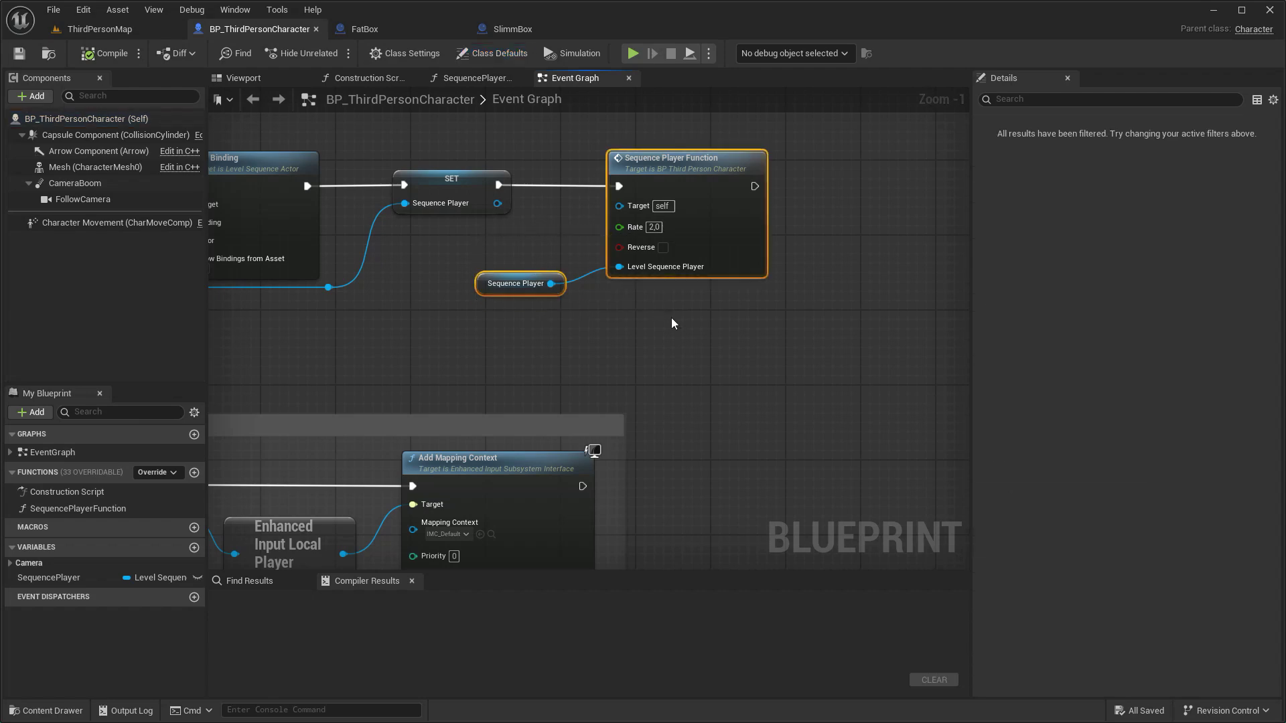
pyautogui.press('Delete')
# - Add an On Component Begin Overlap event for the Capsule Component and create a Boolean variable named IsFat?
pyautogui.click(115, 135)
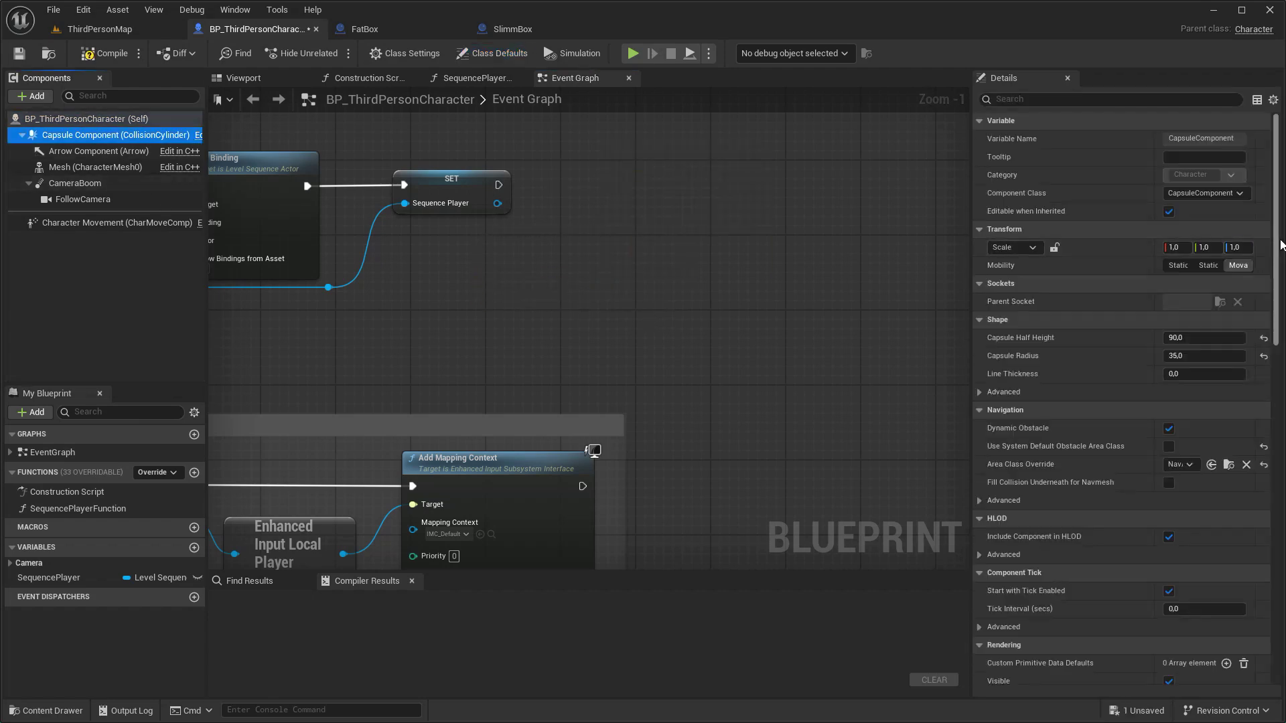
pyautogui.scroll(-10, 1067, 336)
pyautogui.click(1142, 332)
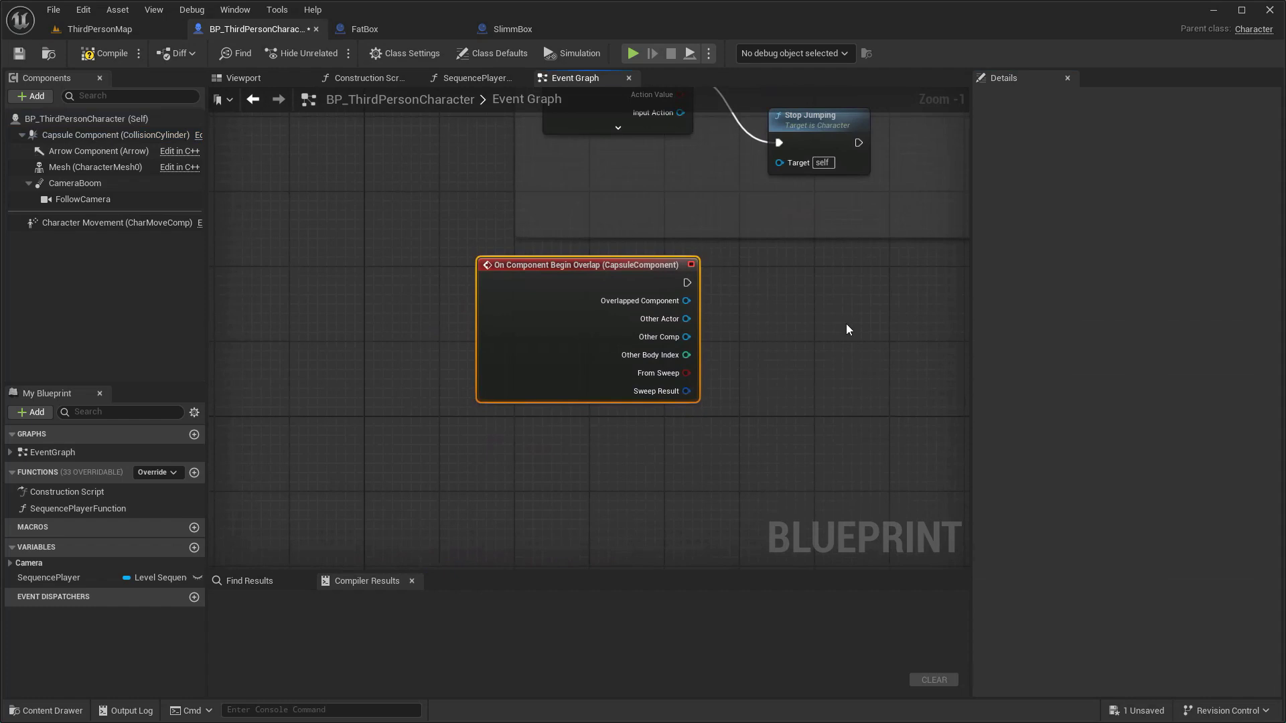
pyautogui.click(194, 547)
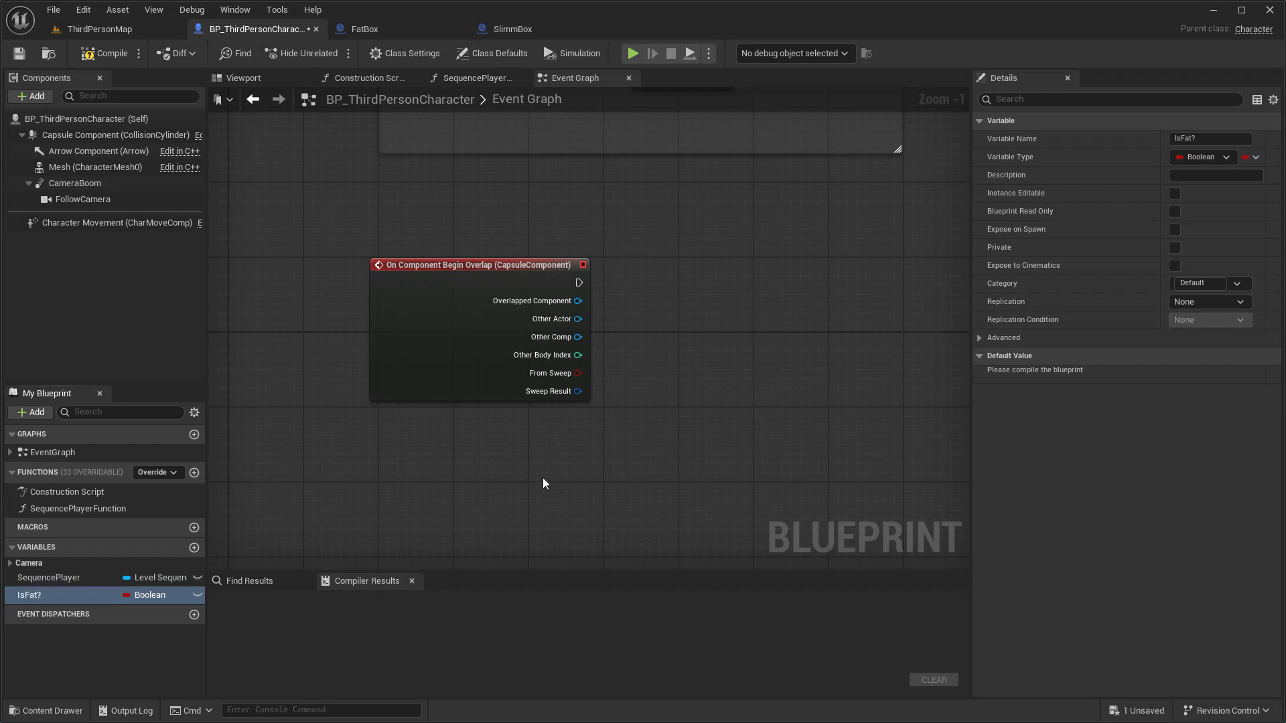
# - Get the object name of the overlap event's Other Comp and feed it into an Equal Exactly string comparison
pyautogui.moveTo(543, 477); pyautogui.dragTo(460, 456, button='right')
pyautogui.moveTo(496, 315); pyautogui.dragTo(576, 345)
pyautogui.write('get objec')
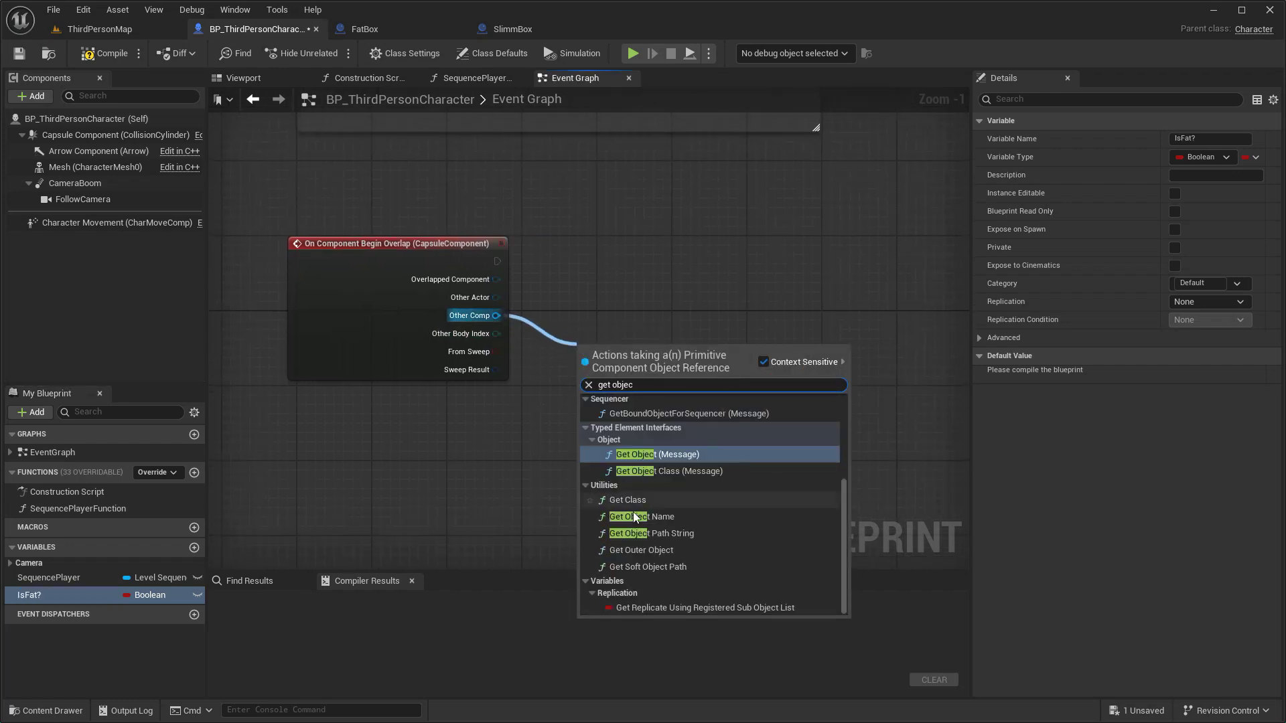
pyautogui.click(633, 515)
pyautogui.moveTo(679, 364); pyautogui.dragTo(736, 360)
pyautogui.write('==')
pyautogui.click(817, 416)
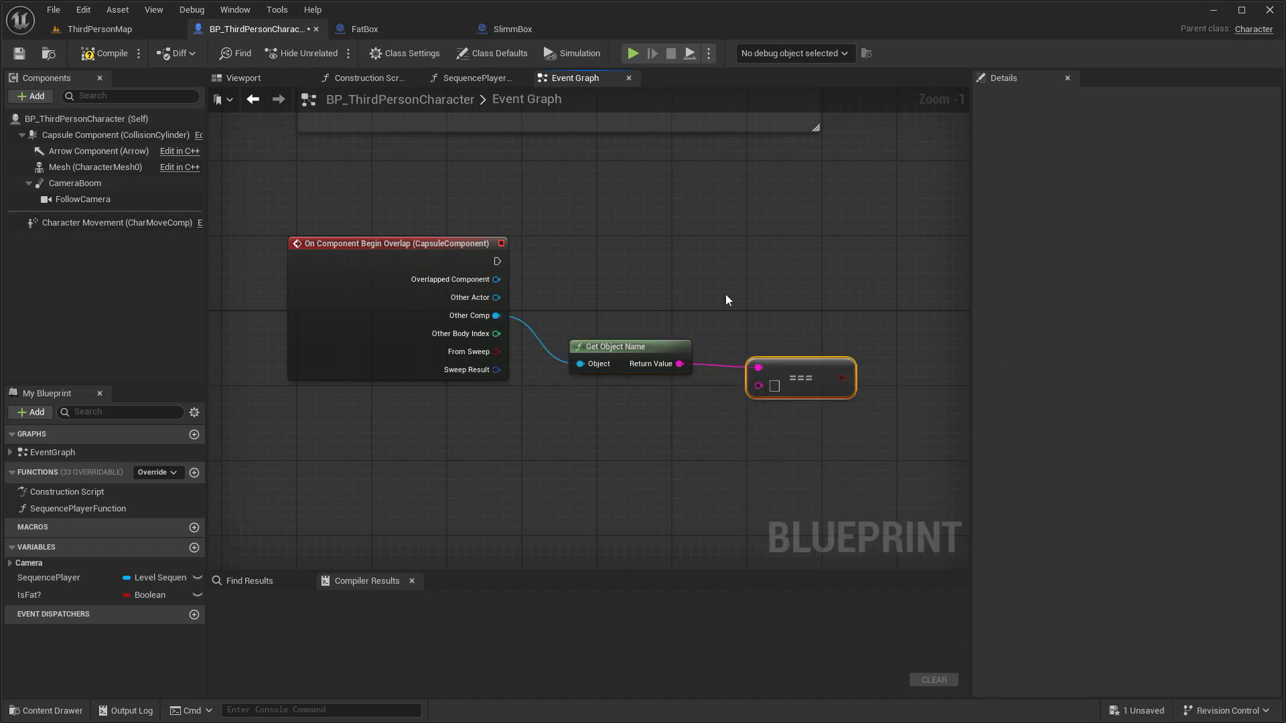
# - Copy the collision component's name, FatCollision, from the FatBox blueprint and close that blueprint
pyautogui.click(372, 31)
pyautogui.click(86, 187)
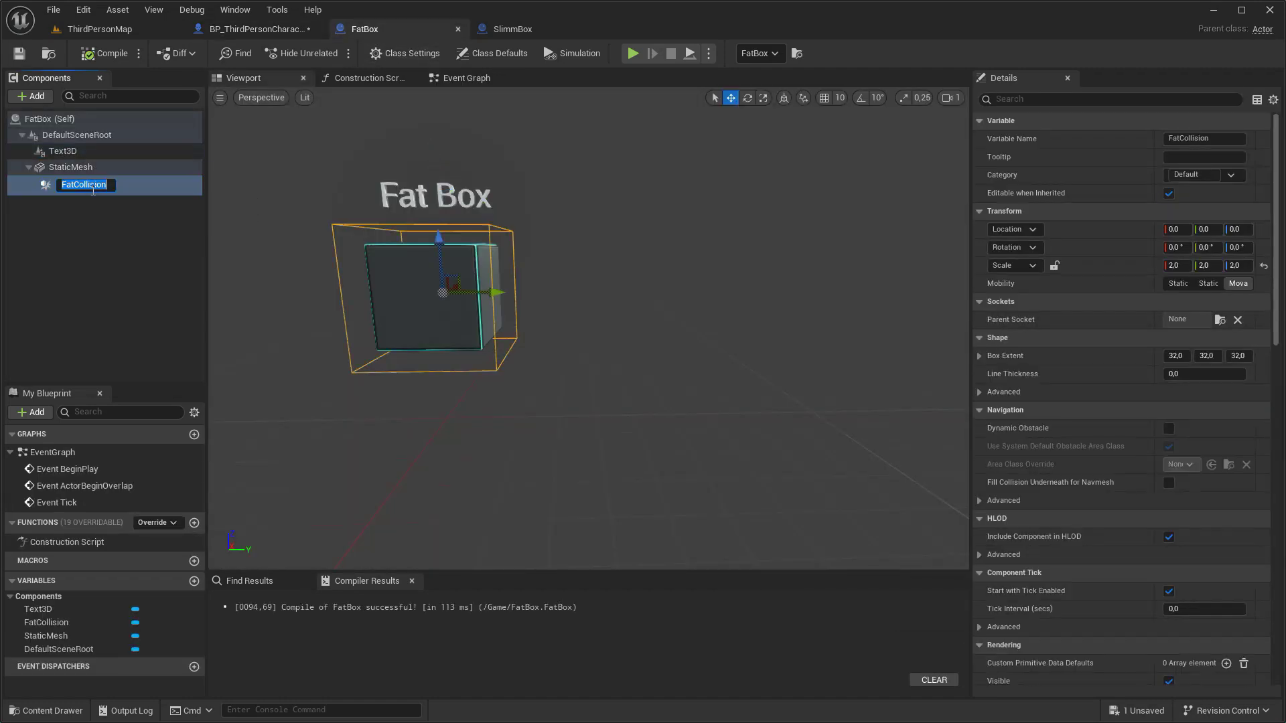
pyautogui.press('F2')
pyautogui.click(458, 29)
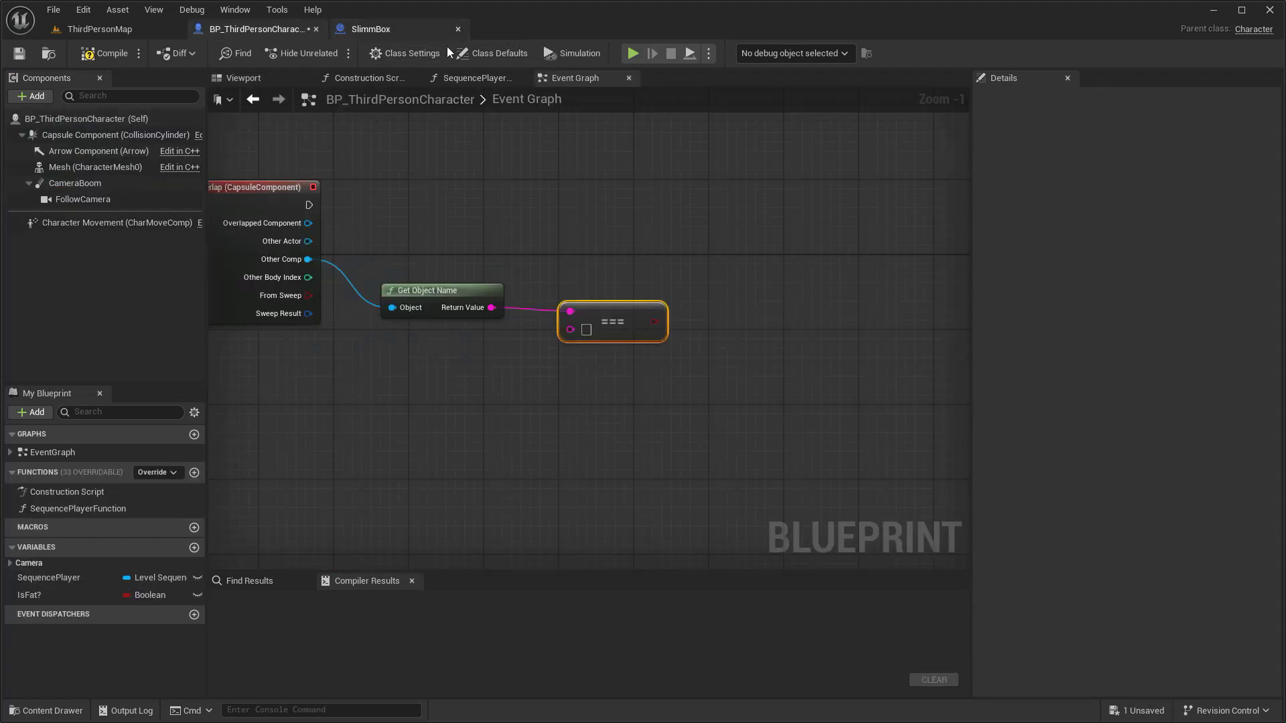
# - Connect a Branch to the overlap event, conditioned on the object name equalling FatCollision
pyautogui.moveTo(307, 203); pyautogui.dragTo(859, 195)
pyautogui.click(838, 343)
pyautogui.moveTo(722, 302); pyautogui.dragTo(528, 319, button='right')
pyautogui.moveTo(499, 340); pyautogui.dragTo(635, 248)
# - Add a second Branch on the True output of the FatCollision Branch
pyautogui.moveTo(662, 292); pyautogui.dragTo(466, 297, button='right')
pyautogui.moveTo(518, 228); pyautogui.dragTo(796, 219)
pyautogui.write('bra')
pyautogui.click(821, 363)
# - Use the IsFat? variable passed through a NOT Boolean node as the second Branch's condition
pyautogui.keyDown('ctrl'); pyautogui.moveTo(29, 595); pyautogui.dragTo(509, 462); pyautogui.keyUp('ctrl')
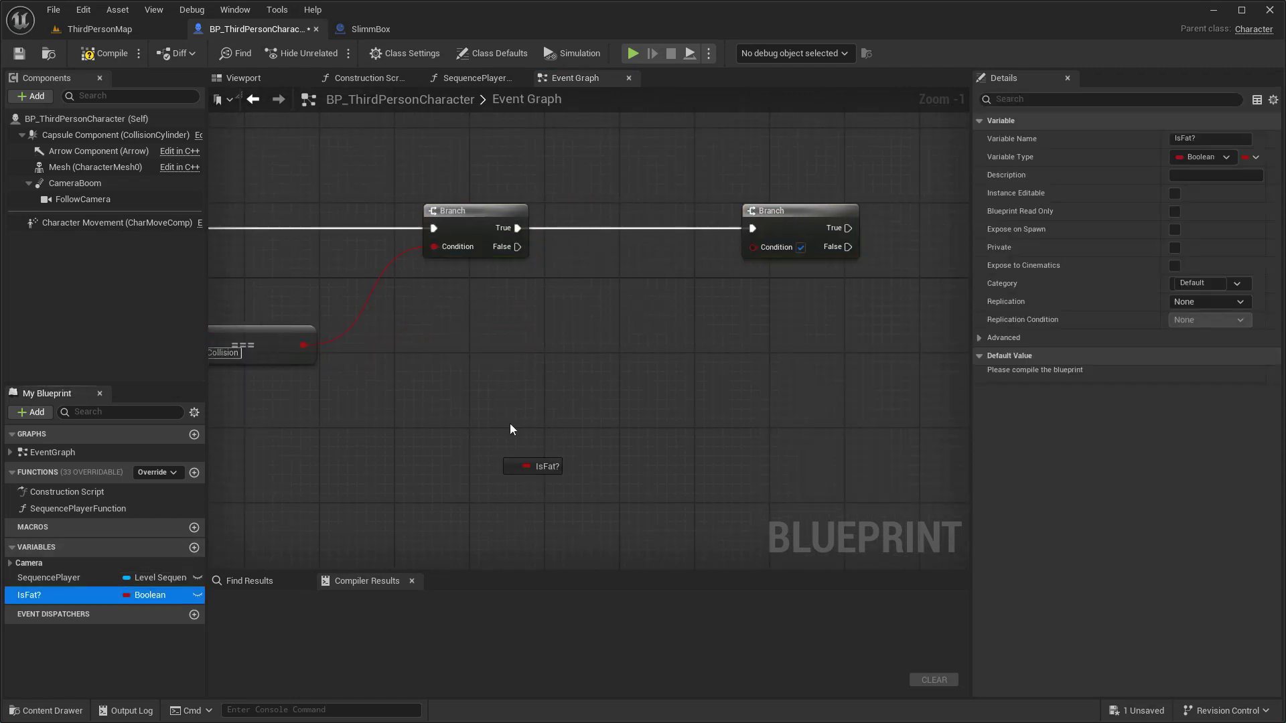
pyautogui.click(599, 343)
pyautogui.moveTo(627, 318); pyautogui.dragTo(661, 314)
pyautogui.write('not bo')
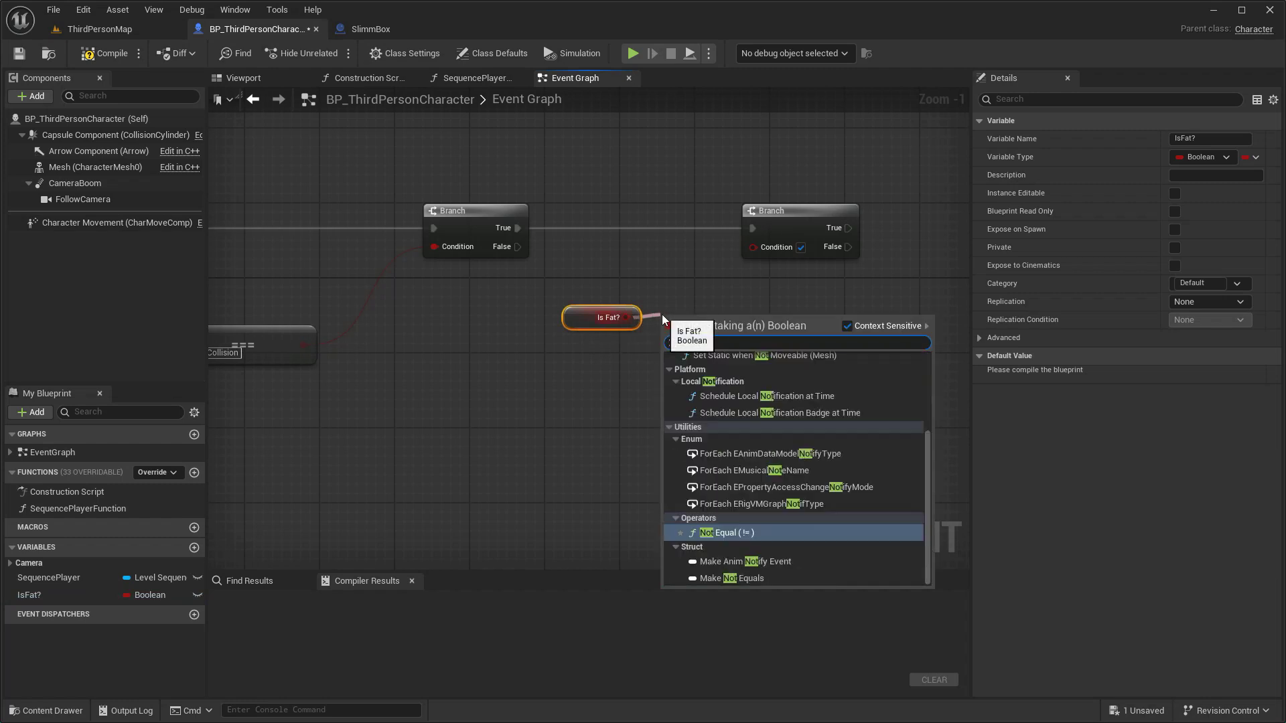
pyautogui.click(729, 384)
pyautogui.moveTo(741, 317); pyautogui.dragTo(753, 248)
# - Call Sequence Player Function from the second Branch's True output, with the SequencePlayer variable as its player and Rate 2
pyautogui.moveTo(776, 293); pyautogui.dragTo(594, 286, button='right')
pyautogui.moveTo(604, 221); pyautogui.dragTo(696, 221)
pyautogui.moveTo(641, 324); pyautogui.dragTo(566, 365, button='right')
pyautogui.moveTo(78, 508); pyautogui.dragTo(685, 248)
pyautogui.moveTo(811, 237); pyautogui.dragTo(856, 219)
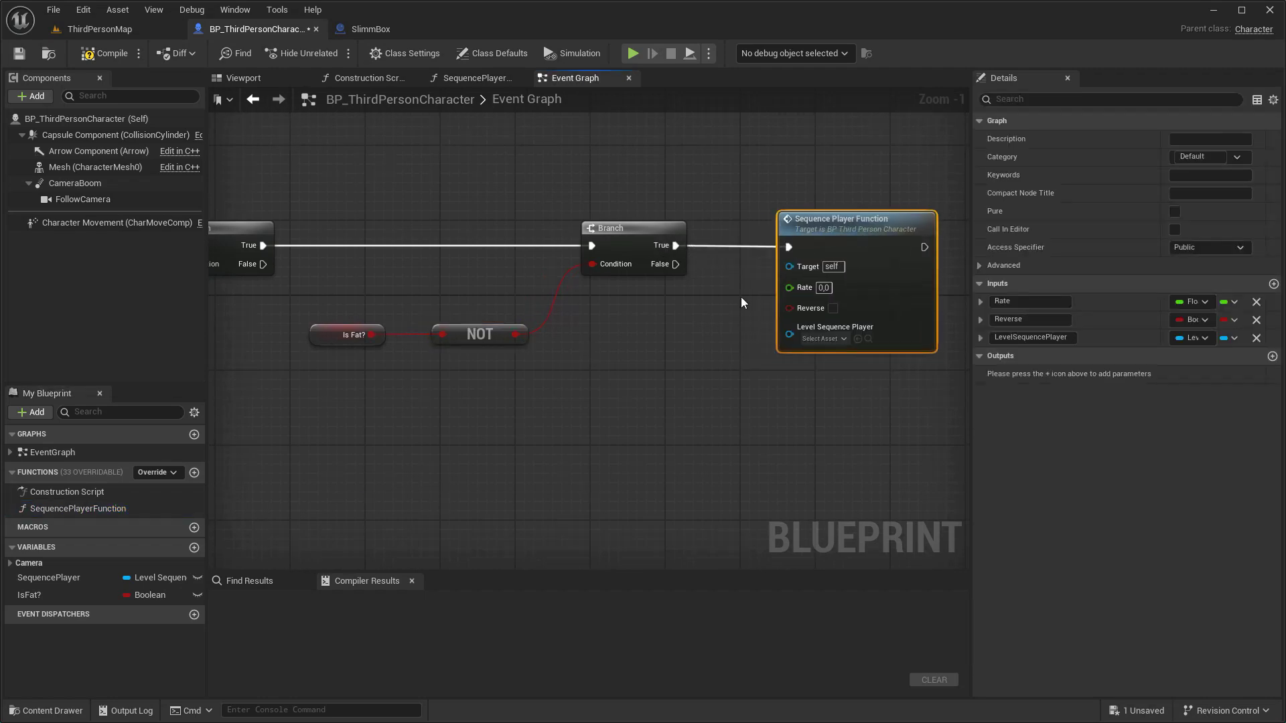
pyautogui.keyDown('ctrl'); pyautogui.moveTo(77, 577); pyautogui.dragTo(790, 328); pyautogui.keyUp('ctrl')
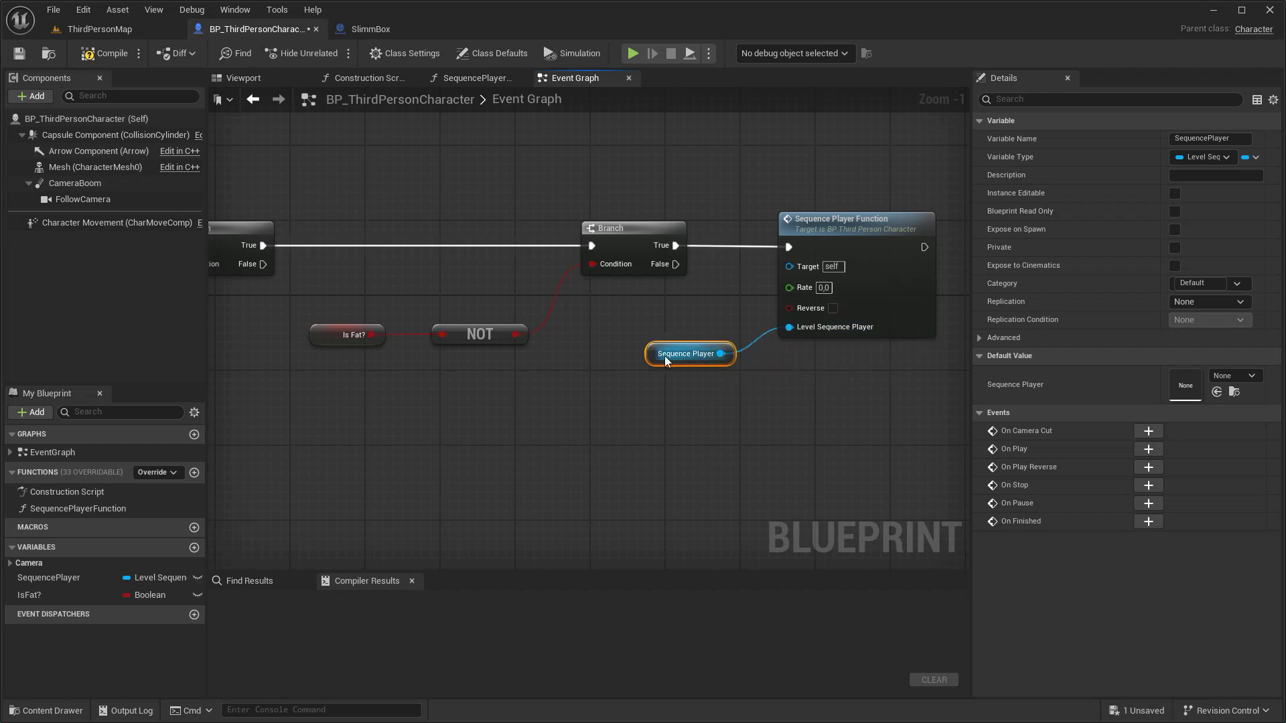
pyautogui.click(828, 289)
pyautogui.scroll(1, 846, 325)
pyautogui.write('2')
pyautogui.press('Return')
# - Shift the NOT IsFat? Branch and its following nodes farther away from the FatCollision Branch
pyautogui.scroll(-3, 830, 351)
pyautogui.moveTo(798, 363); pyautogui.dragTo(786, 296, button='right')
pyautogui.scroll(-1, 786, 296)
pyautogui.moveTo(445, 223); pyautogui.dragTo(583, 203, button='right')
pyautogui.moveTo(647, 240); pyautogui.dragTo(560, 229, button='right')
pyautogui.moveTo(555, 192); pyautogui.dragTo(871, 297)
pyautogui.moveTo(734, 198); pyautogui.dragTo(760, 198)
# - Add a Branch on the False output of the FatCollision Branch
pyautogui.scroll(2, 532, 221)
pyautogui.moveTo(536, 206); pyautogui.dragTo(501, 368)
pyautogui.write('bra')
pyautogui.click(655, 487)
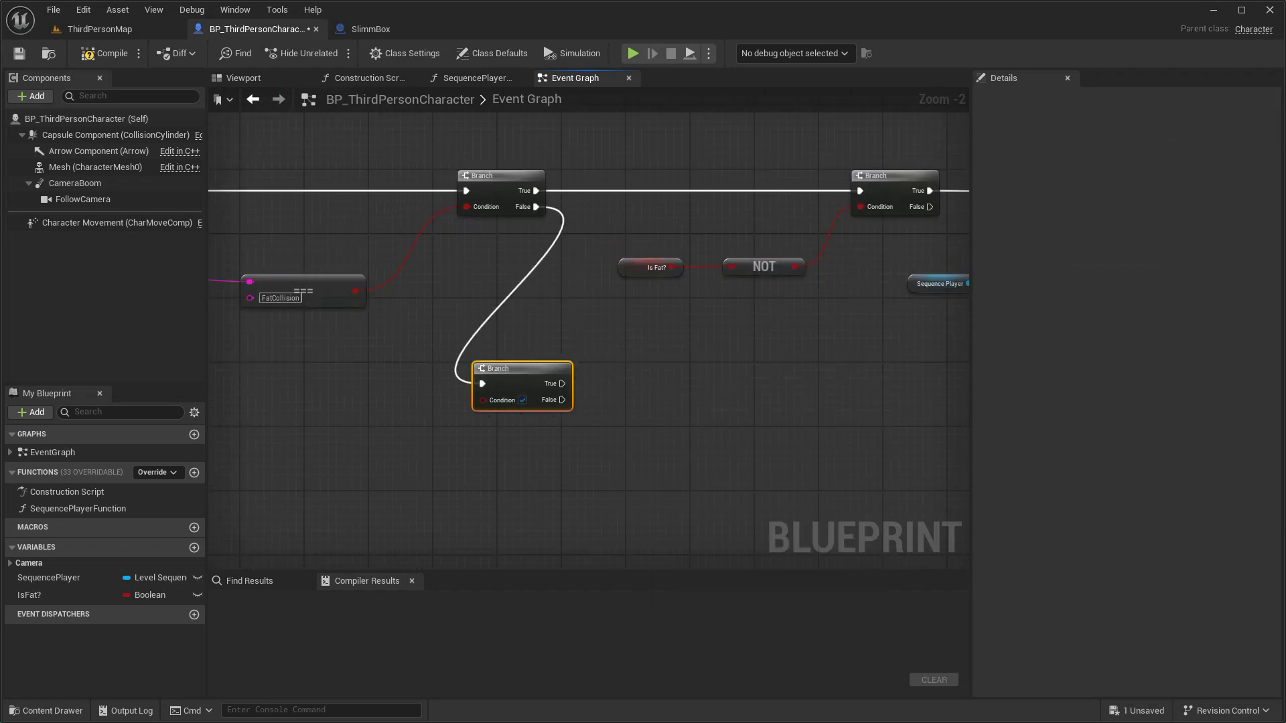
# - Feed the Get Object Name result into a second Equal Exactly string comparison below the FatCollision one
pyautogui.moveTo(415, 293); pyautogui.dragTo(712, 281, button='right')
pyautogui.moveTo(475, 267); pyautogui.dragTo(525, 342)
pyautogui.write('===')
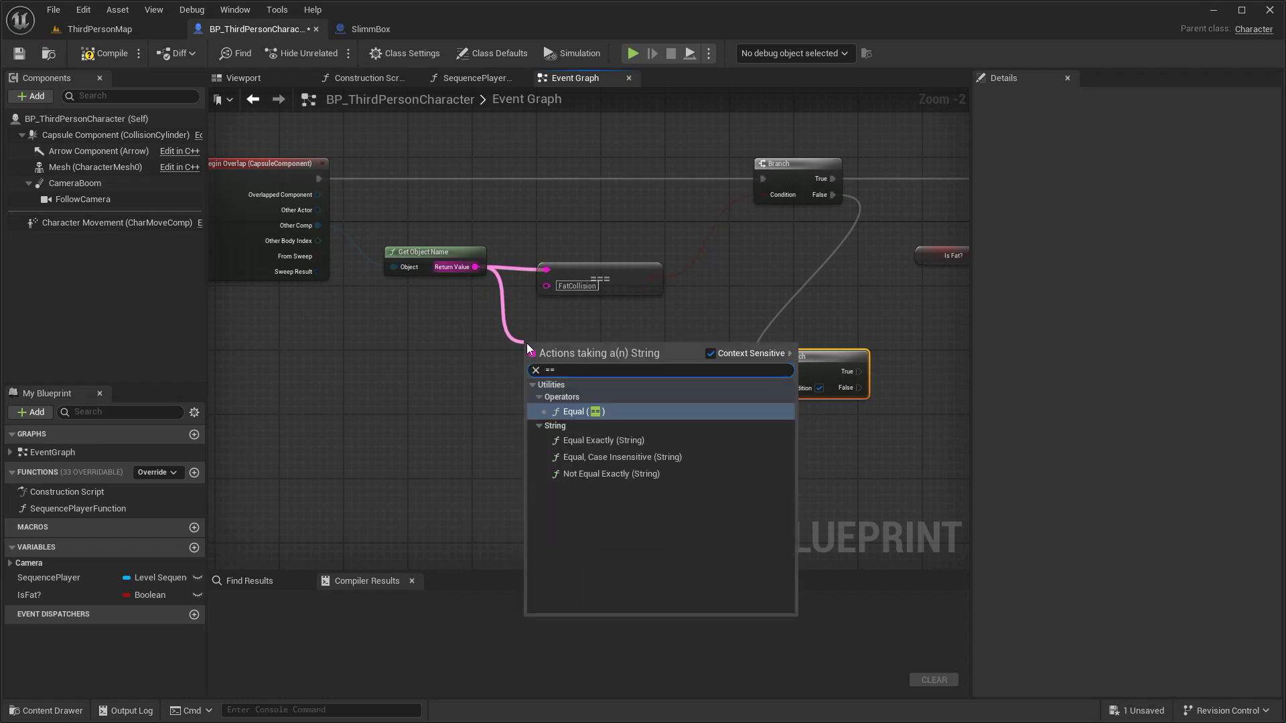
pyautogui.press('Return')
# - Rename SlimmBox's FatCollision component to SlimmCollision and copy the new name
pyautogui.click(370, 29)
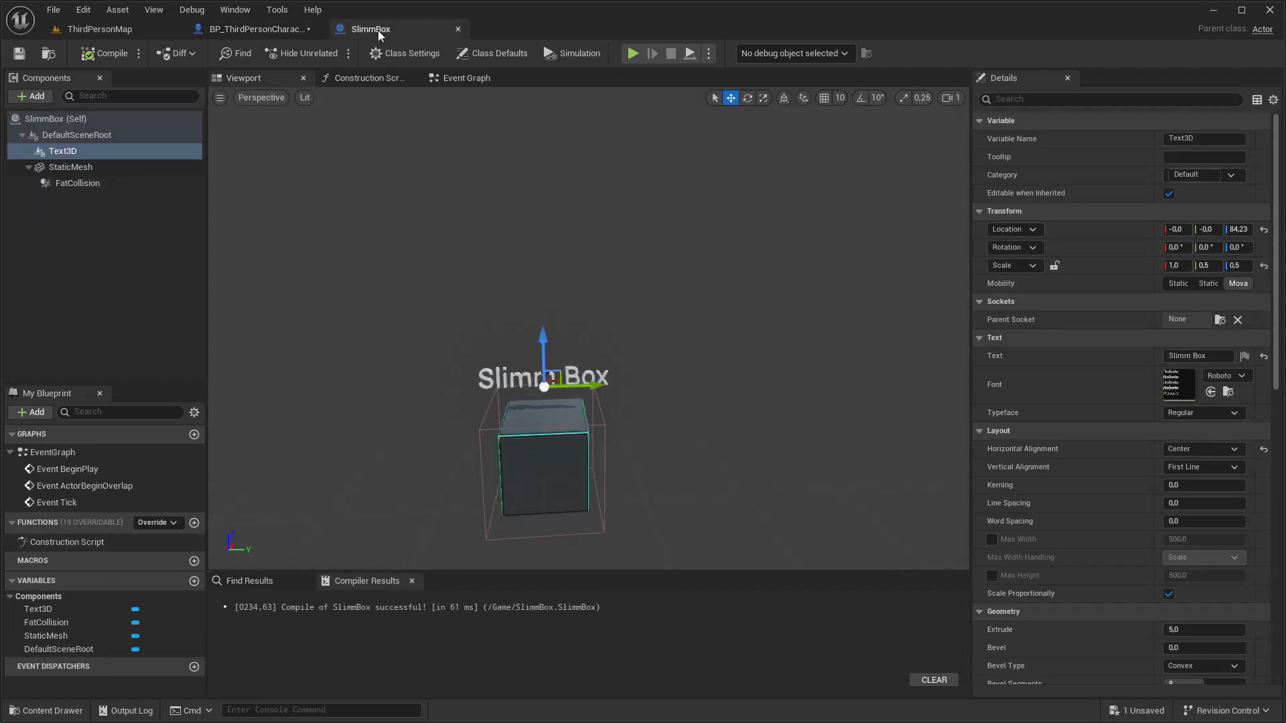
pyautogui.click(76, 183)
pyautogui.press('F2')
pyautogui.write('Slimm')
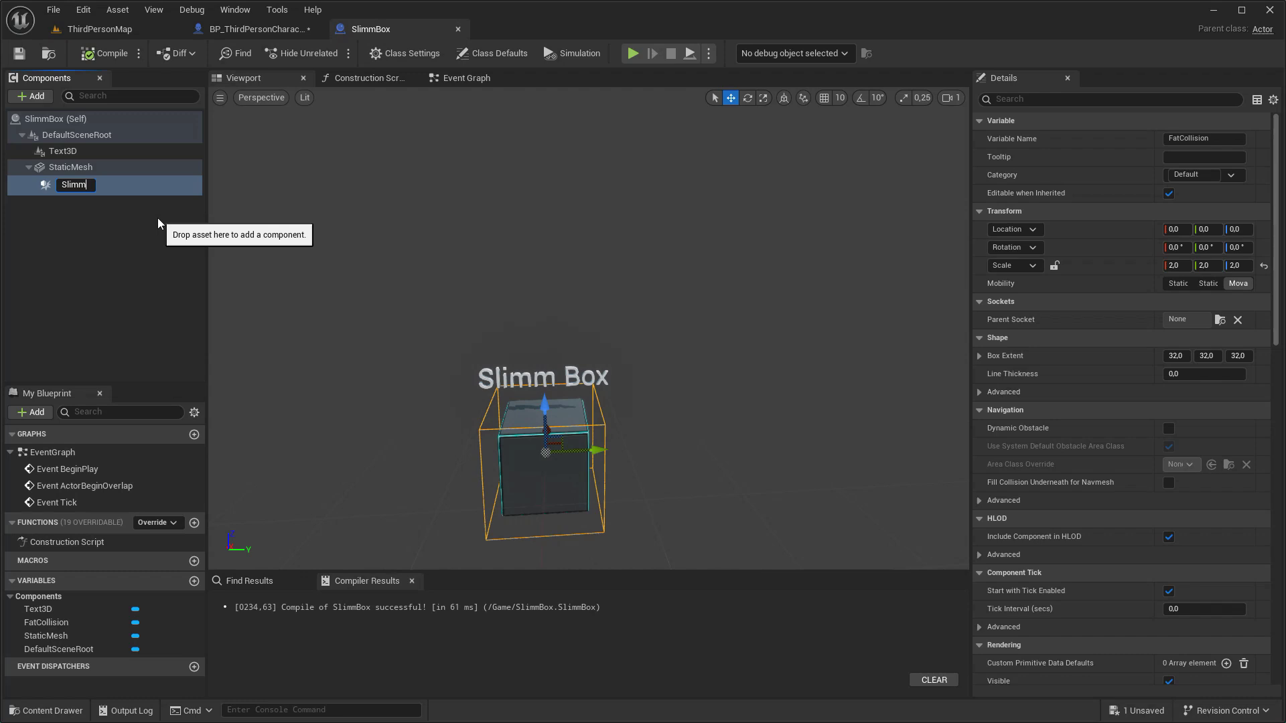
pyautogui.write('Collision')
pyautogui.press('Return')
pyautogui.click(88, 186)
# - Set the second comparison in BP_ThirdPersonCharacter to SlimmCollision and connect its result to the lower Branch's condition
pyautogui.click(256, 28)
pyautogui.click(545, 366)
pyautogui.moveTo(647, 361); pyautogui.dragTo(778, 389)
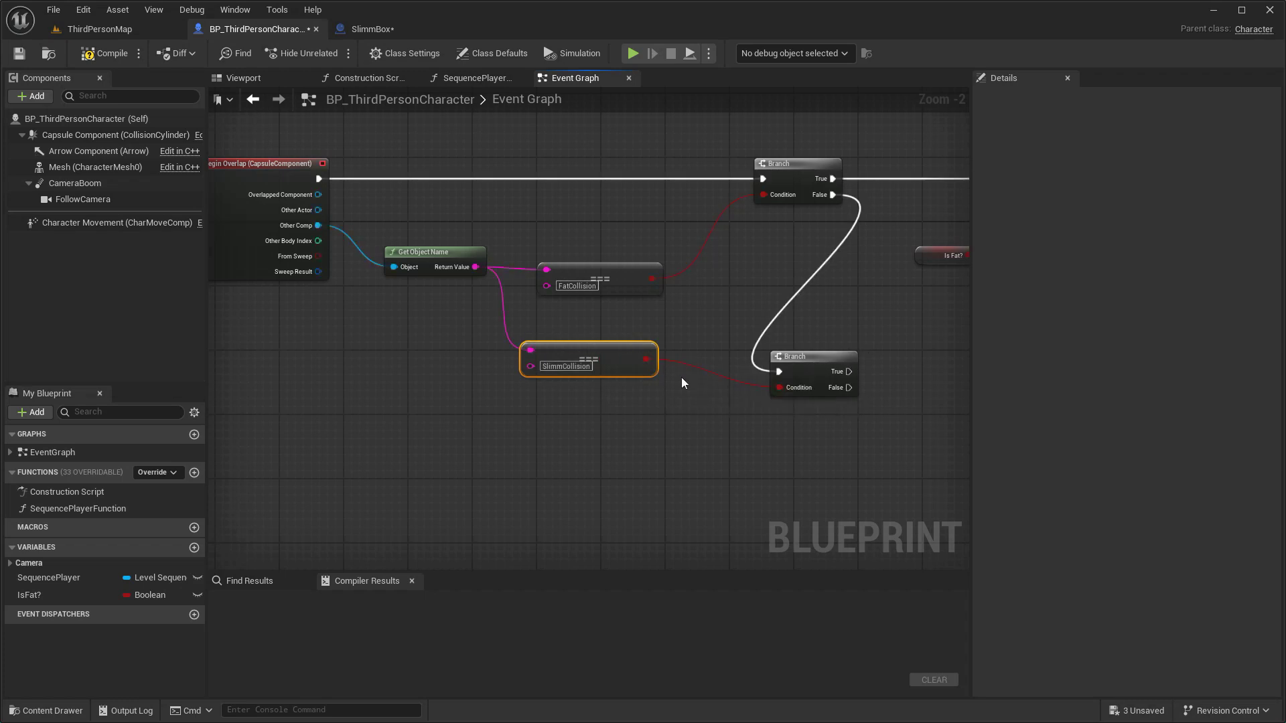
pyautogui.moveTo(608, 354); pyautogui.dragTo(632, 378)
# - Add another Branch on the SlimmCollision Branch's True output and use IsFat? directly as its condition
pyautogui.moveTo(669, 358); pyautogui.dragTo(221, 340, button='right')
pyautogui.moveTo(312, 358); pyautogui.dragTo(658, 349)
pyautogui.write('bra')
pyautogui.click(653, 497)
pyautogui.moveTo(395, 249); pyautogui.dragTo(387, 294)
pyautogui.moveTo(427, 282); pyautogui.dragTo(627, 377)
# - Add a copy of Sequence Player Function to the lower IsFat? Branch, connect Sequence Player, enable Reverse and compile
pyautogui.moveTo(756, 352); pyautogui.dragTo(575, 373, button='right')
pyautogui.click(638, 346)
pyautogui.hotkey('ctrl', 'v')
pyautogui.moveTo(512, 379); pyautogui.dragTo(605, 380)
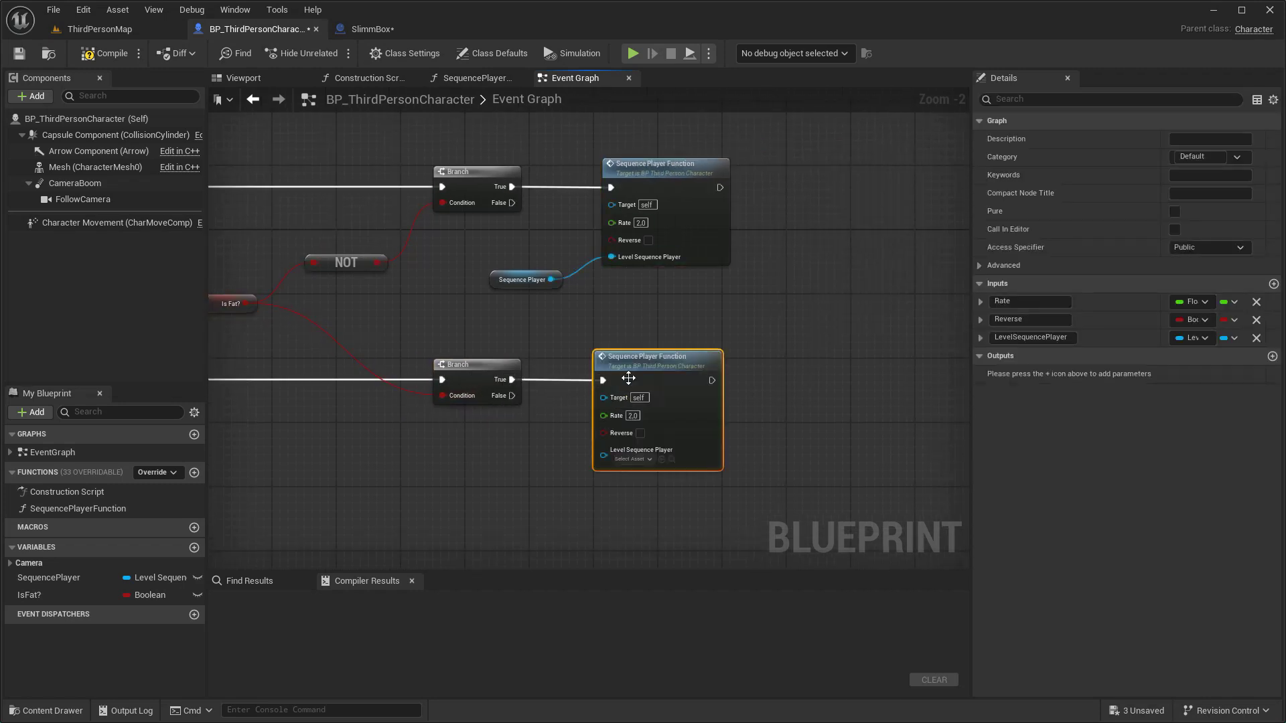
pyautogui.moveTo(501, 279); pyautogui.dragTo(604, 449)
pyautogui.click(640, 433)
pyautogui.press('F7')
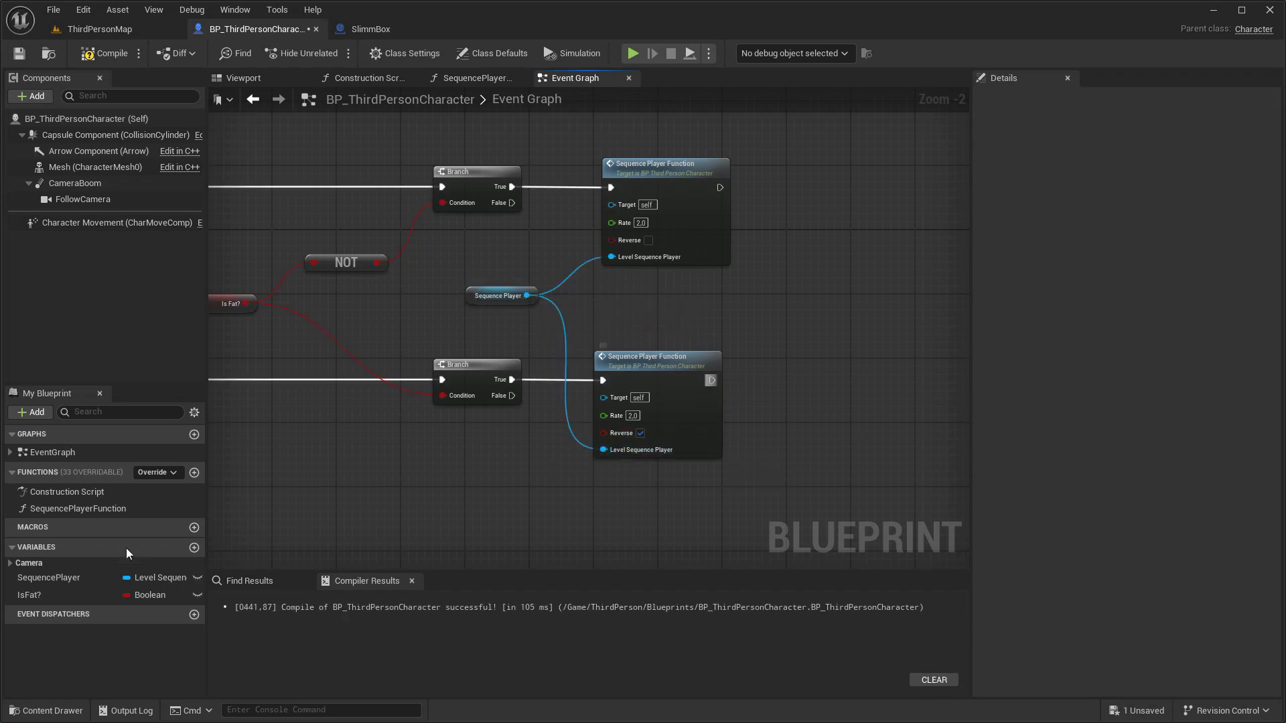
# - Set IsFat? to true after the forward function call and false after the reversed one, compiling and saving the blueprint
pyautogui.moveTo(59, 595); pyautogui.dragTo(821, 190)
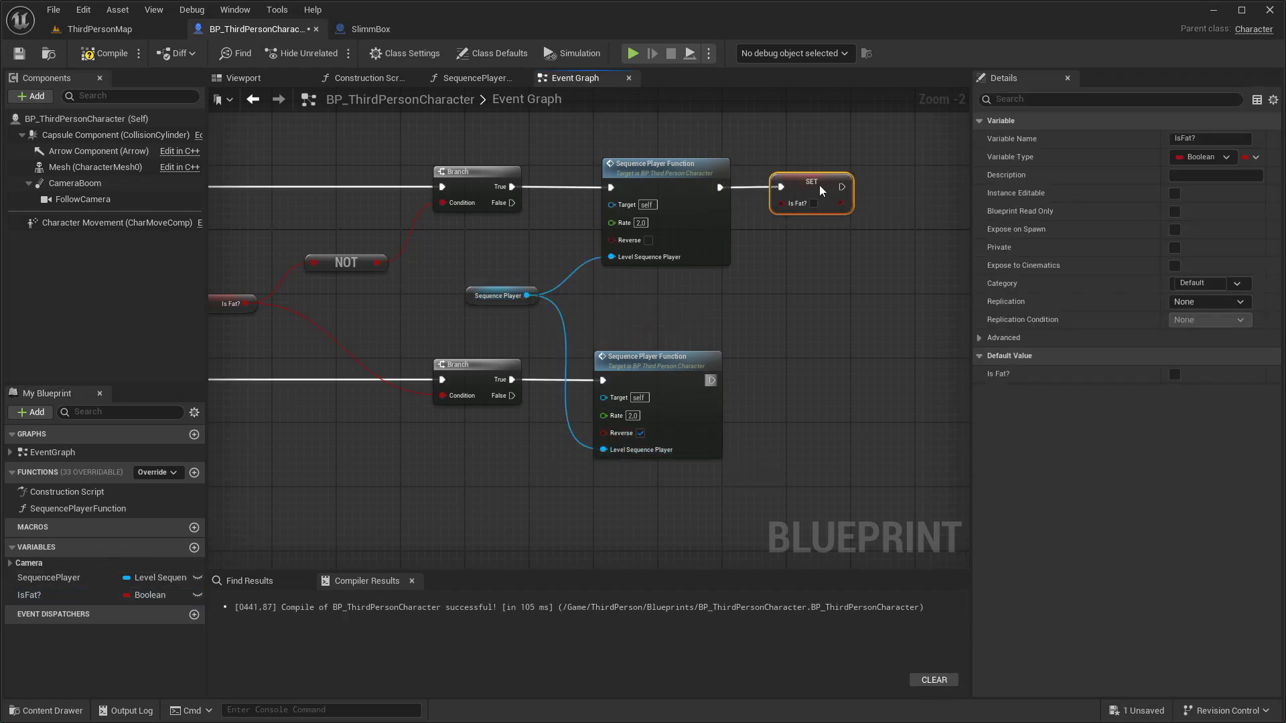
pyautogui.click(813, 203)
pyautogui.keyDown('alt'); pyautogui.moveTo(29, 595); pyautogui.dragTo(825, 385); pyautogui.keyUp('alt')
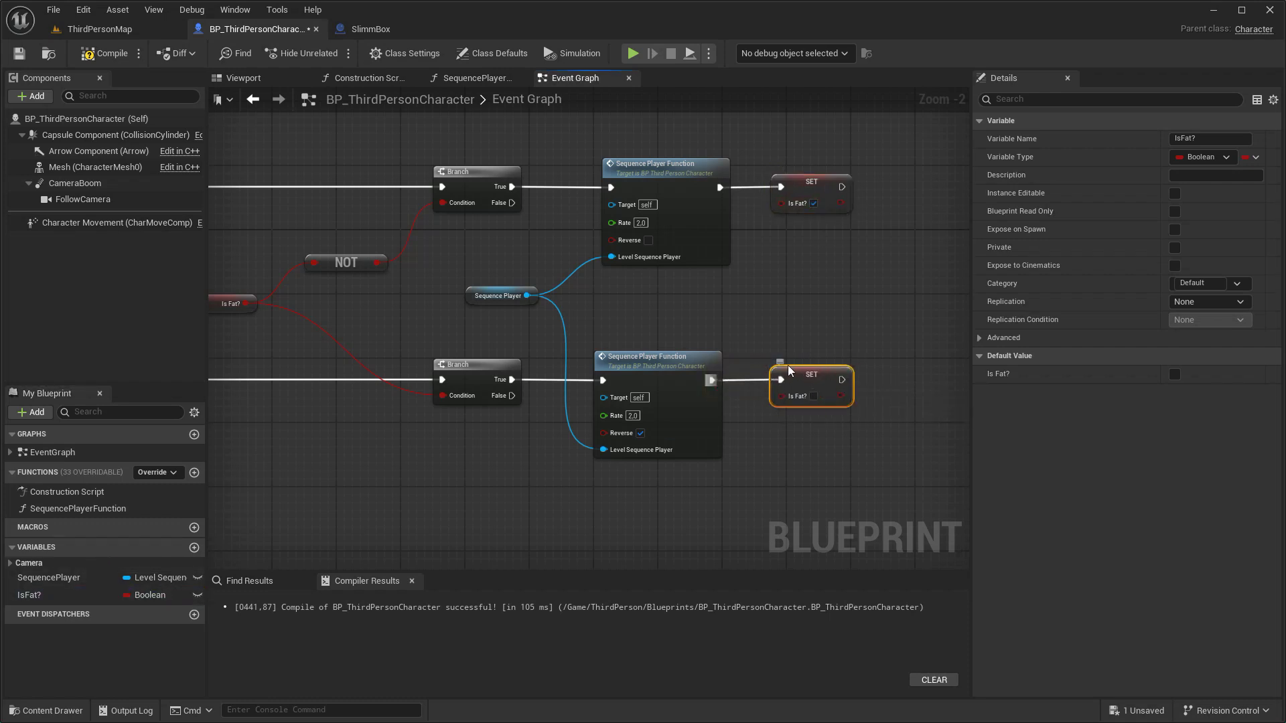
pyautogui.hotkey('ctrl', 's')
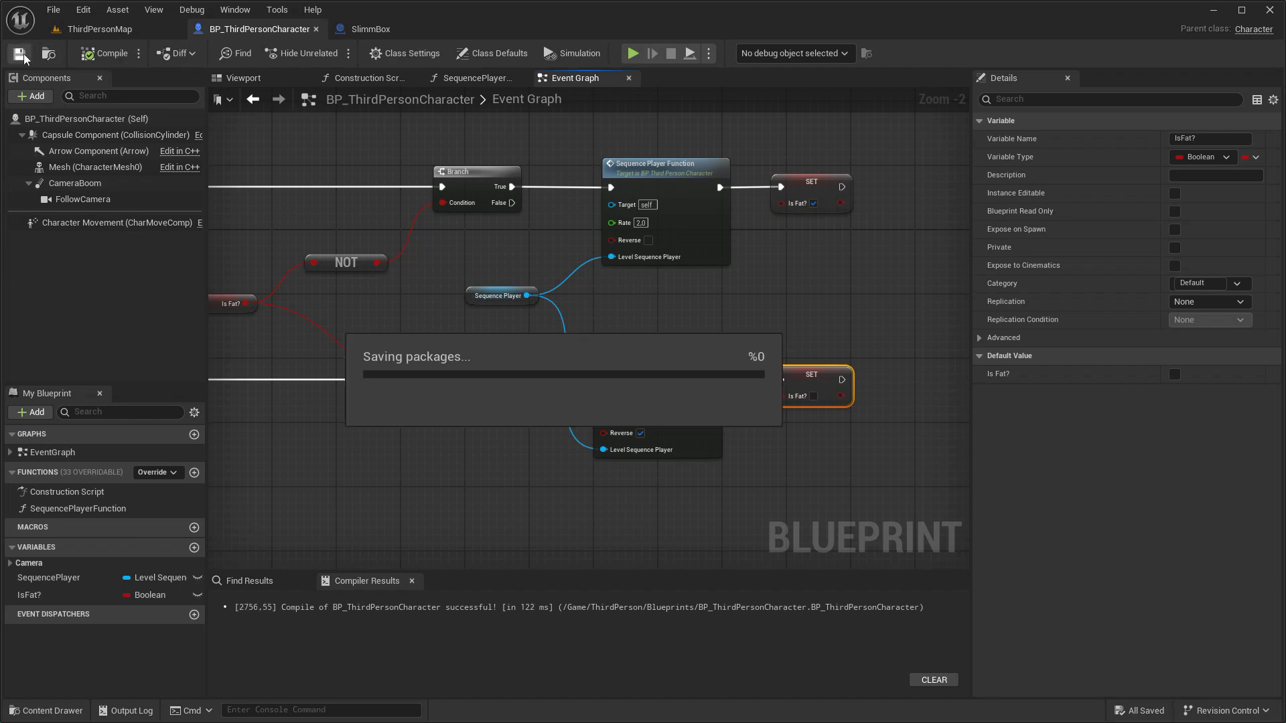
# - Play ThirdPersonMap and run the character into FatBox and SlimmBox to test the fattening and slimming triggers
pyautogui.click(134, 29)
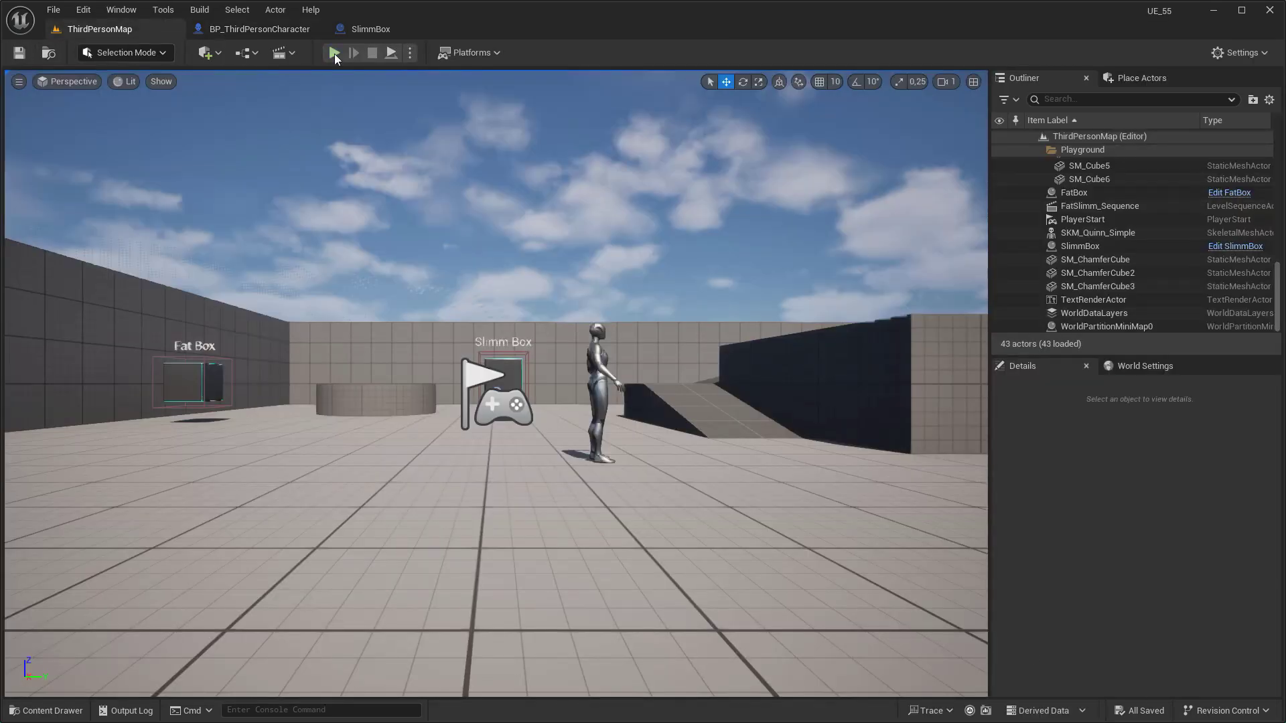
pyautogui.click(334, 52)
pyautogui.press('w')
pyautogui.press('w')
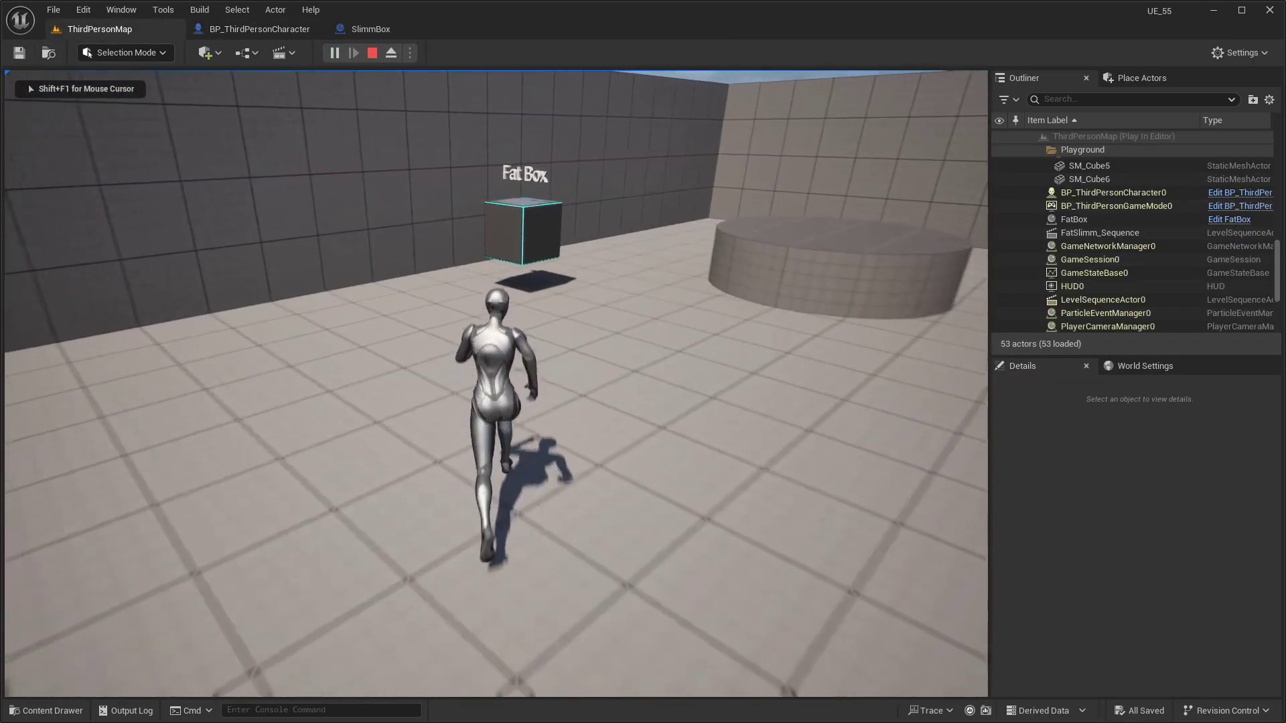
pyautogui.press('d')
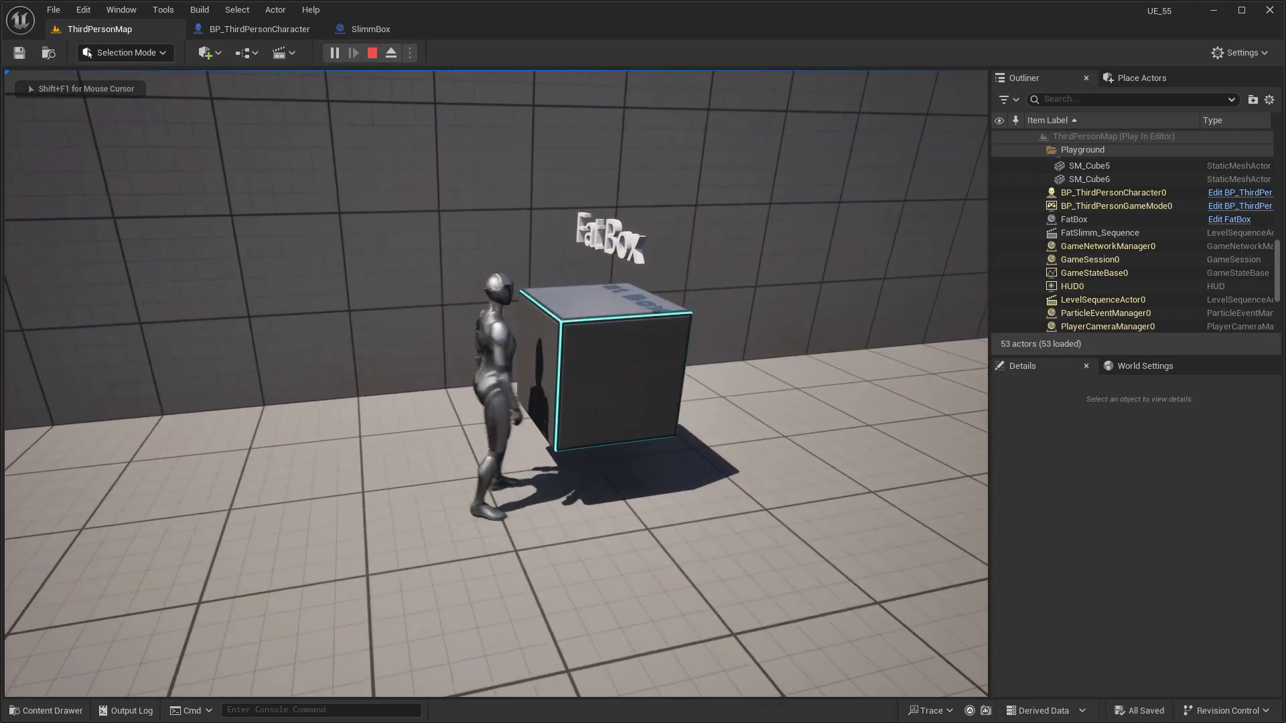
pyautogui.press('a')
pyautogui.press('s')
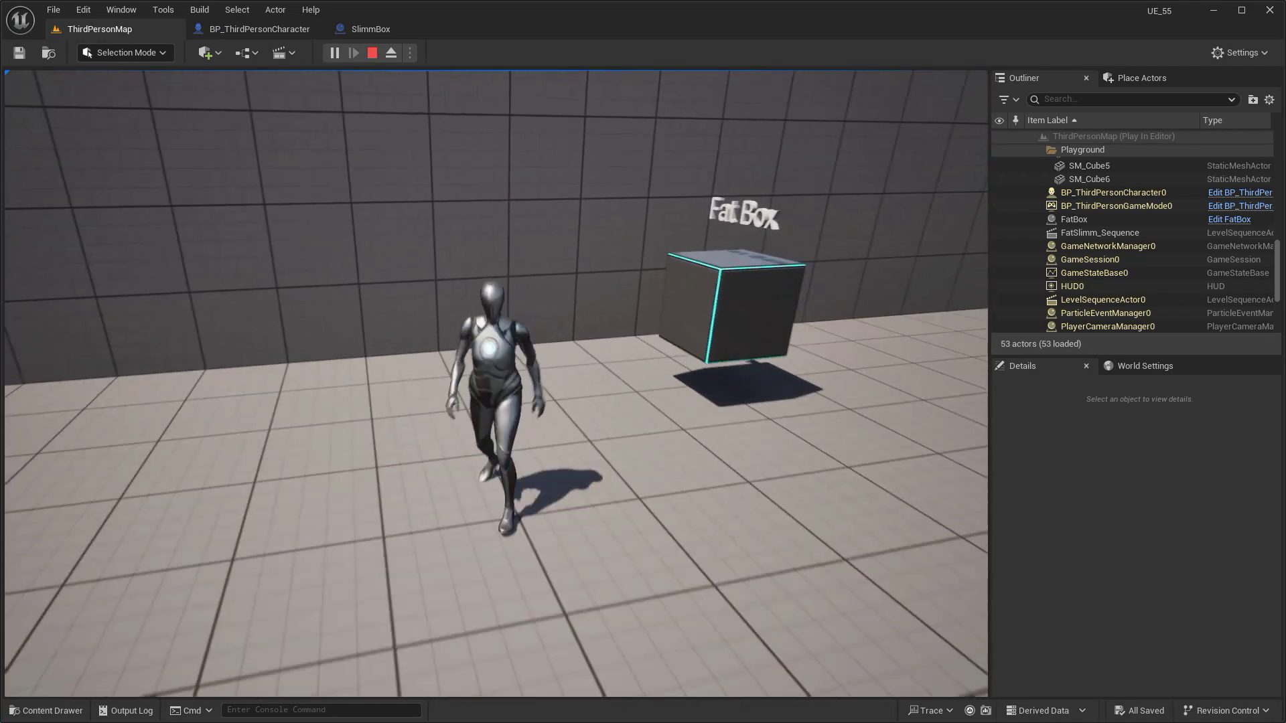
pyautogui.press('d')
pyautogui.press('w')
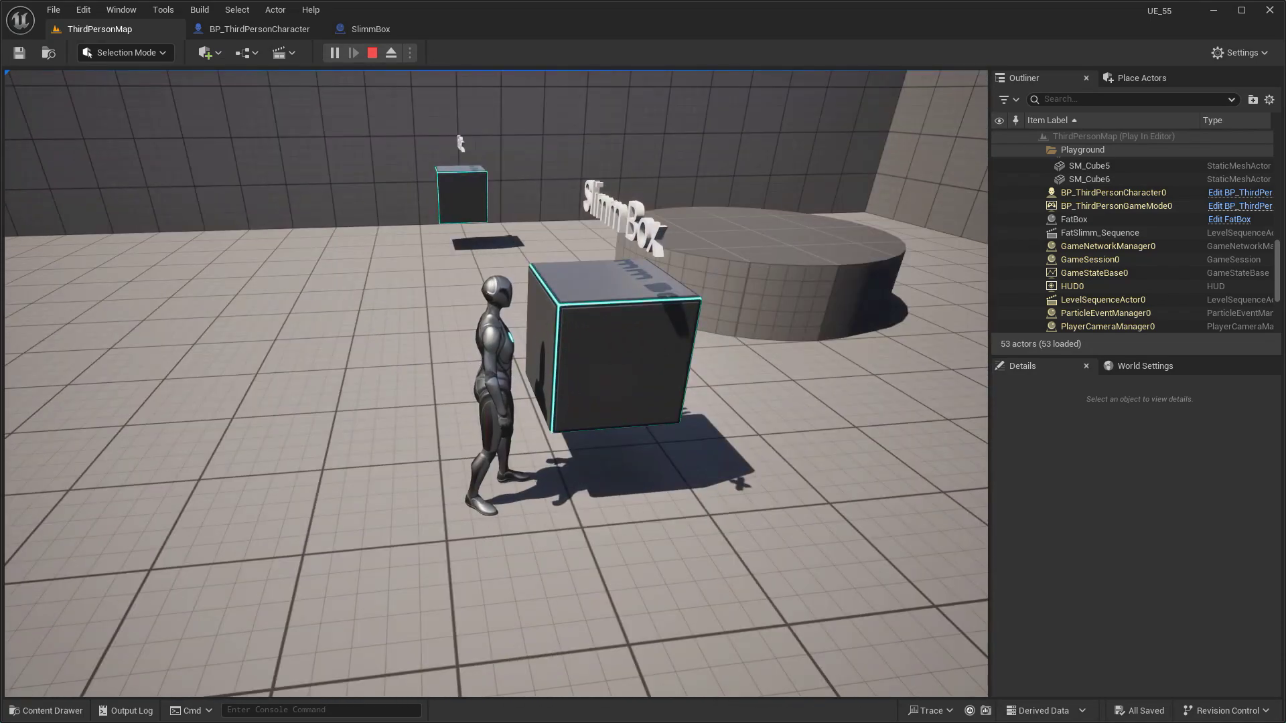
pyautogui.press('w')
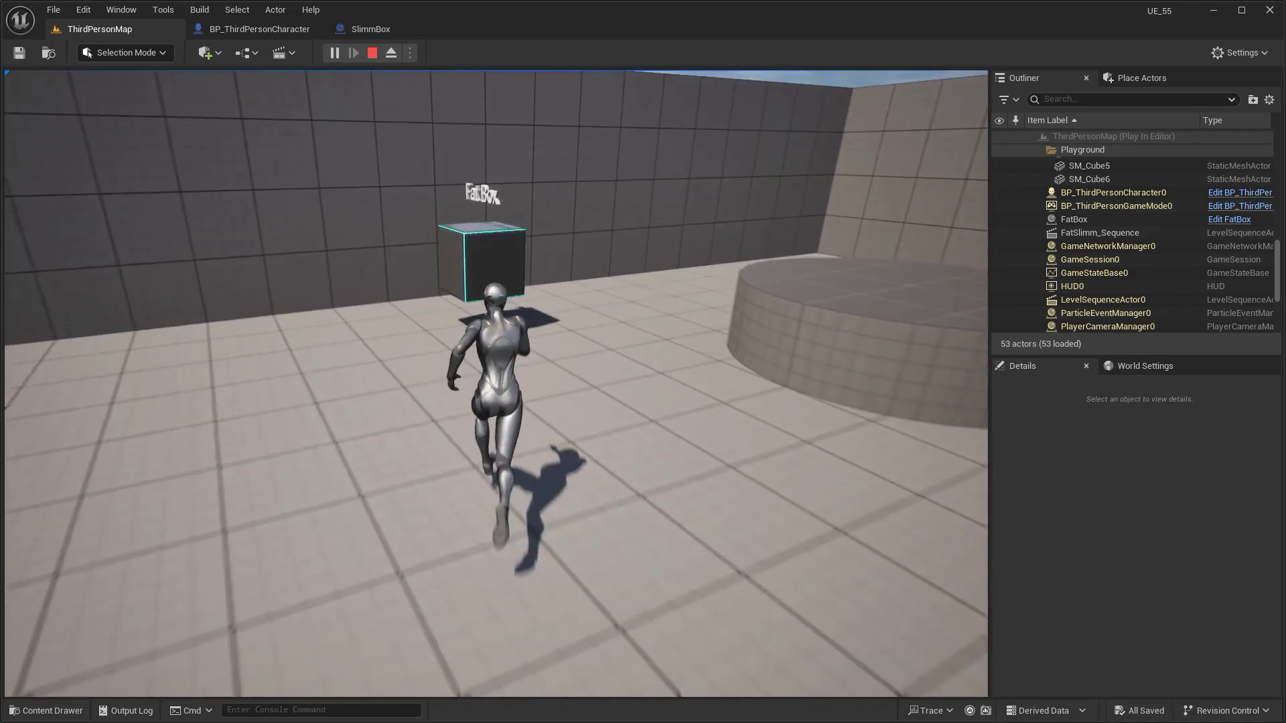